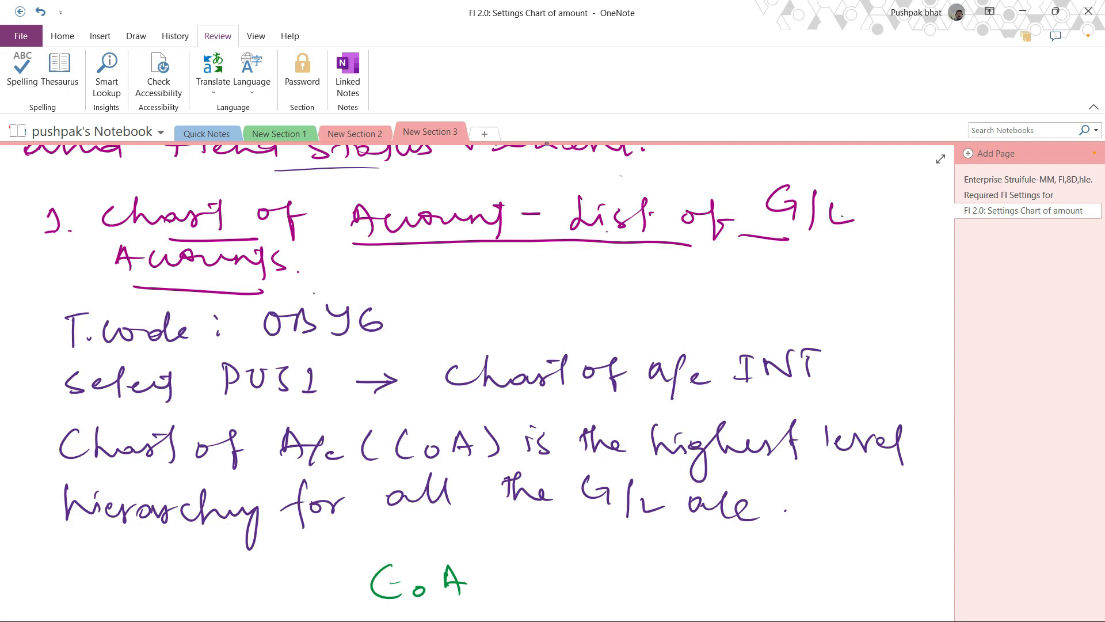
Underline the transaction code OBY6 and PUS1 in the handwritten notes, and circle and tick the chart of accounts INT
drag(279, 349, 395, 341)
drag(265, 346, 293, 347)
drag(241, 384, 277, 403)
mouse_move(742, 324)
mouse_down()
mouse_move(828, 311)
mouse_move(757, 325)
mouse_move(777, 336)
mouse_move(807, 305)
mouse_move(799, 317)
mouse_up()
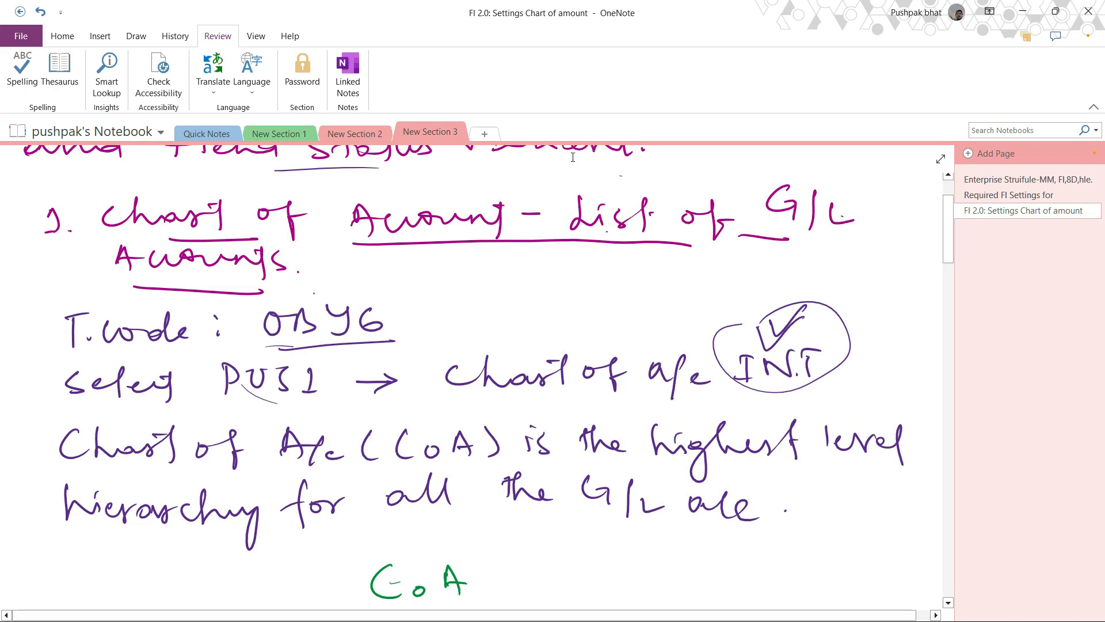
Draw a box around the CoA heading above the account hierarchy diagram in the notes
scroll(456, 219, down, 6)
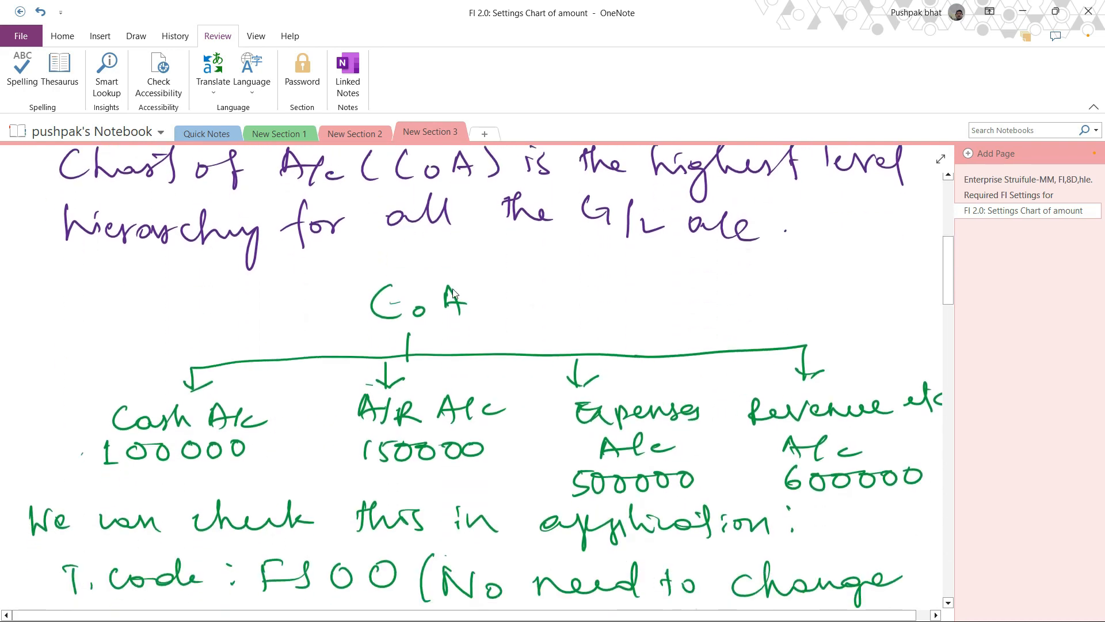
scroll(452, 288, down, 3)
scroll(557, 279, up, 5)
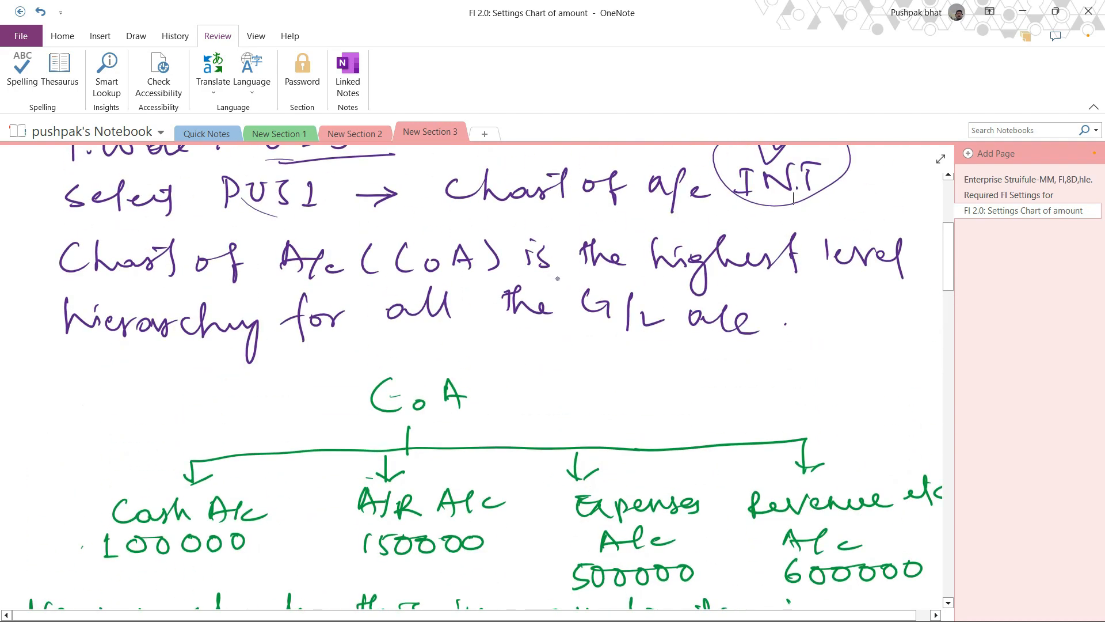
mouse_move(411, 361)
mouse_down()
mouse_move(347, 426)
mouse_move(448, 358)
mouse_move(391, 368)
mouse_up()
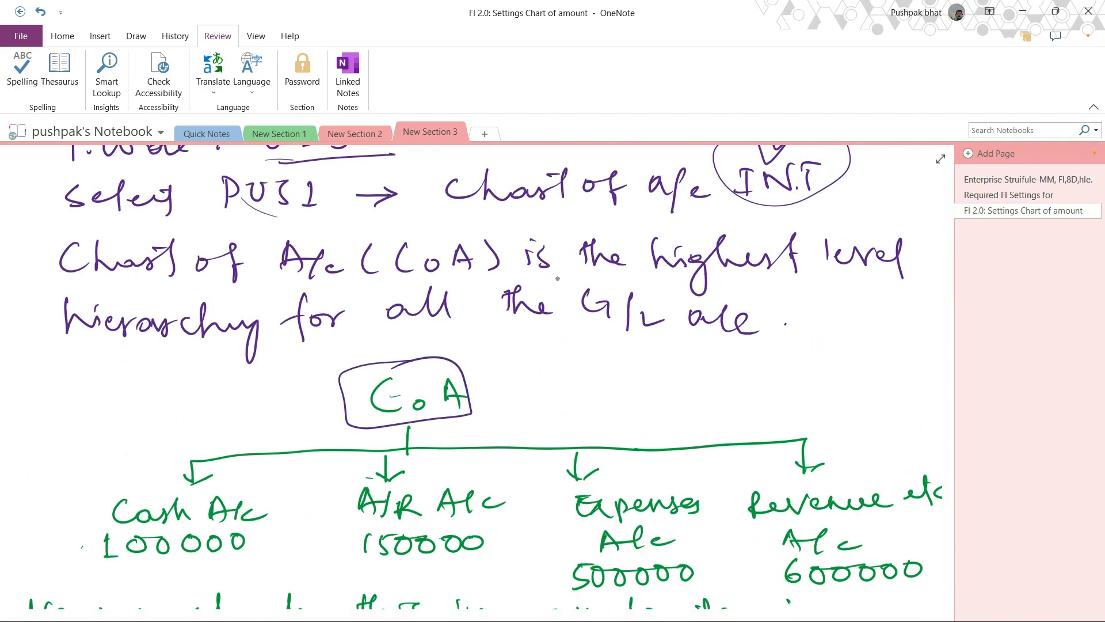
Underline the A/R, Expenses and Revenue accounts in the hierarchy diagram and the transaction code FS00 below it
scroll(557, 279, down, 5)
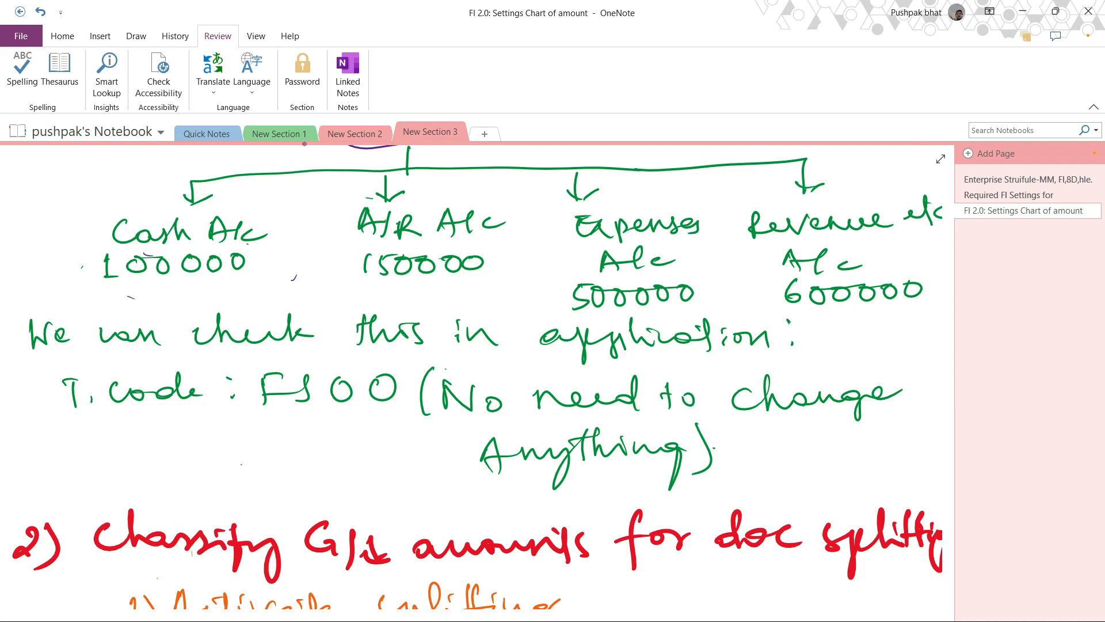
drag(380, 247, 403, 245)
drag(618, 241, 637, 239)
drag(622, 277, 640, 275)
drag(761, 243, 792, 241)
drag(786, 287, 808, 284)
drag(264, 421, 422, 418)
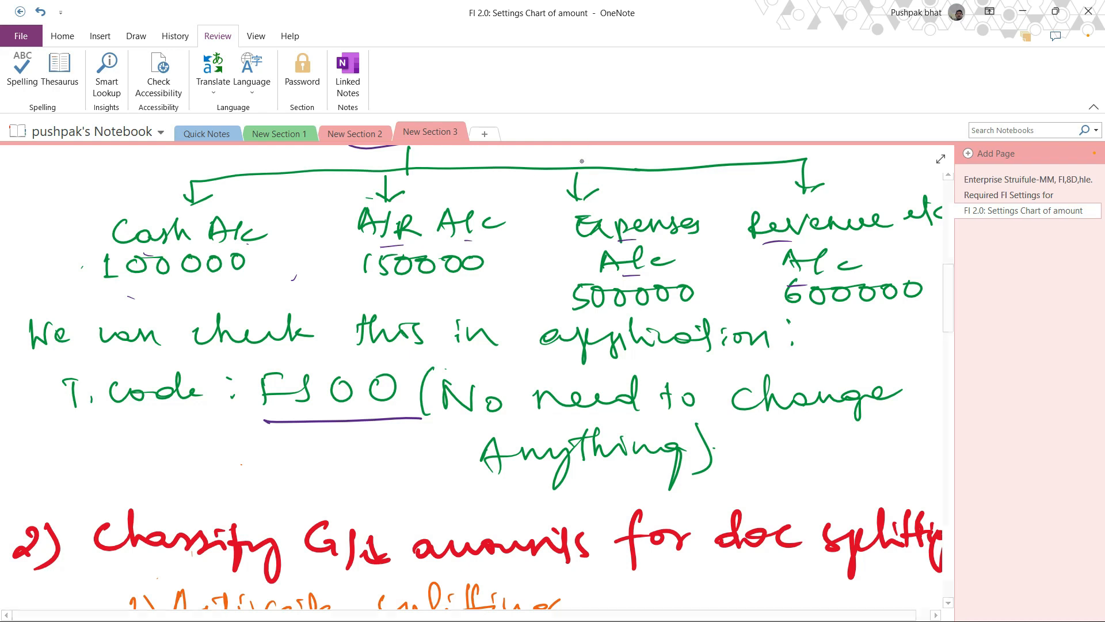
Switch to the SAP remote session and run transaction OBY6, displaying the locked company code data
scroll(146, 336, up, 15)
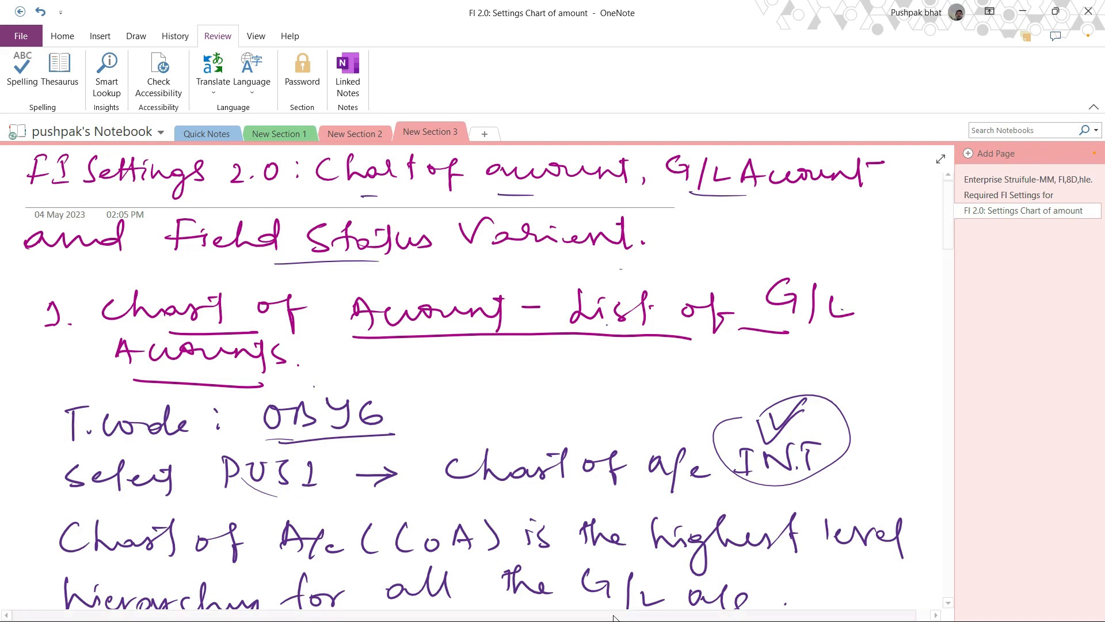
click(1055, 11)
click(975, 75)
click(682, 601)
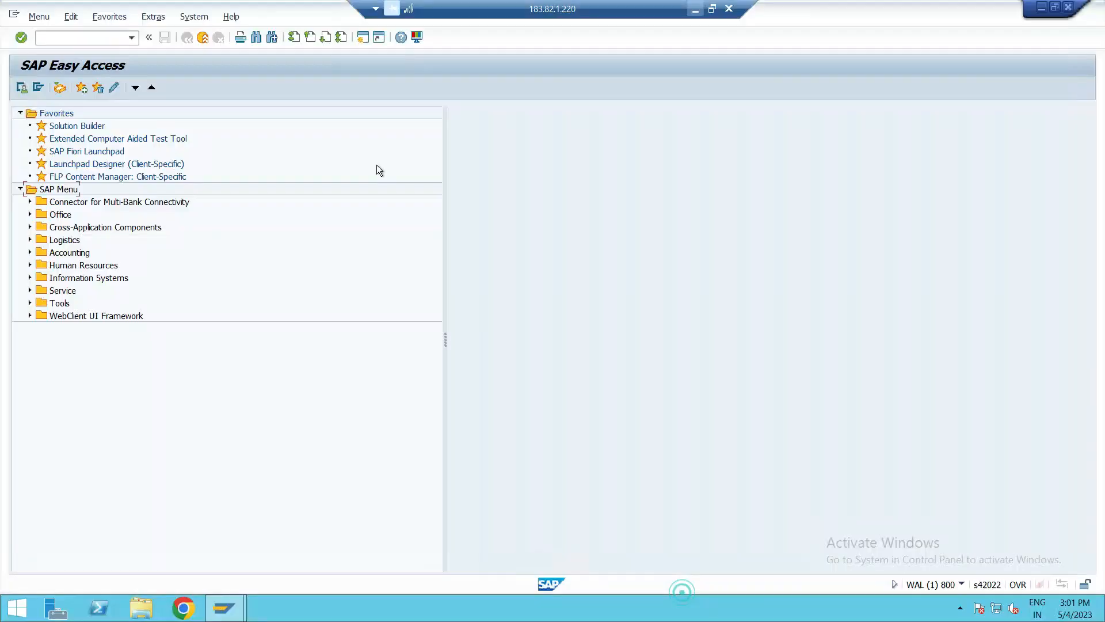
click(53, 38)
text(oby6)
key(Return)
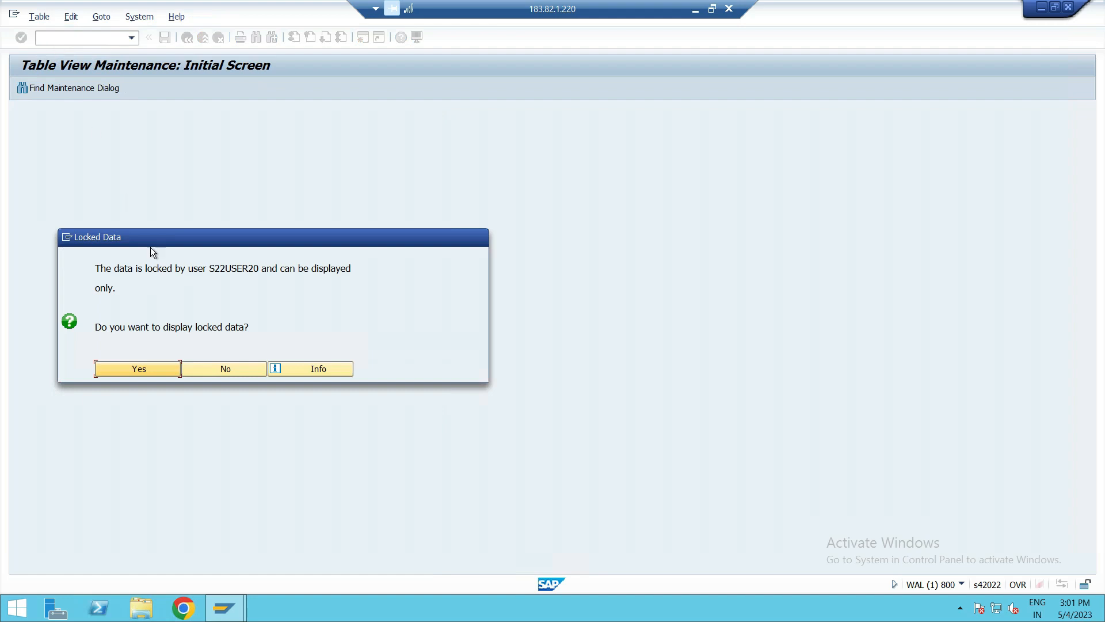
click(164, 373)
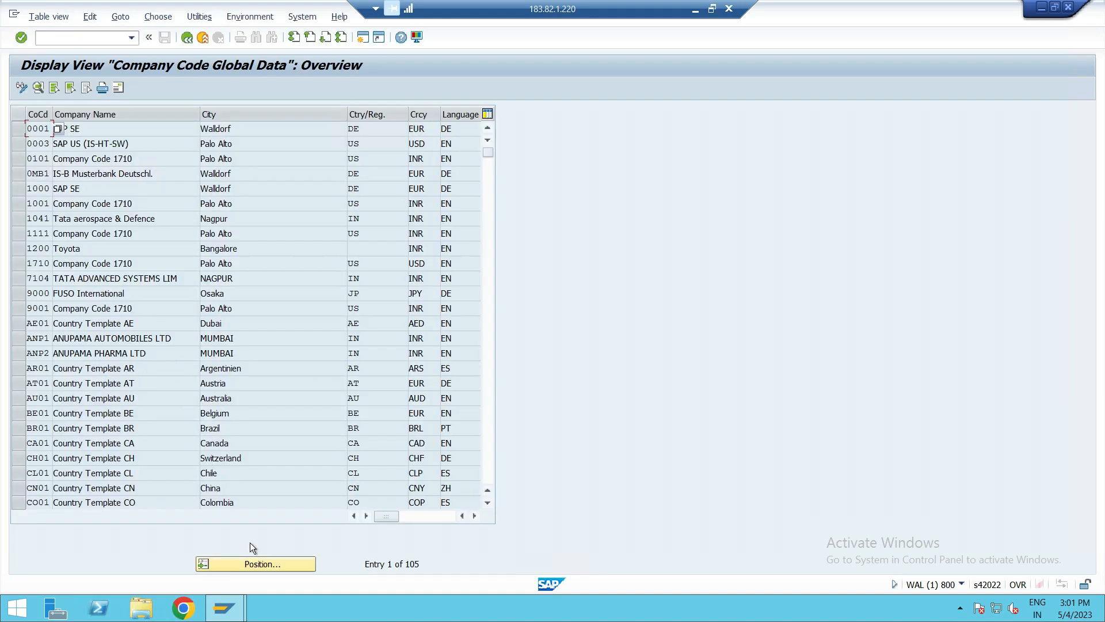
Position the company code list at PUS1 and open that company code's details
click(261, 569)
text(pus1)
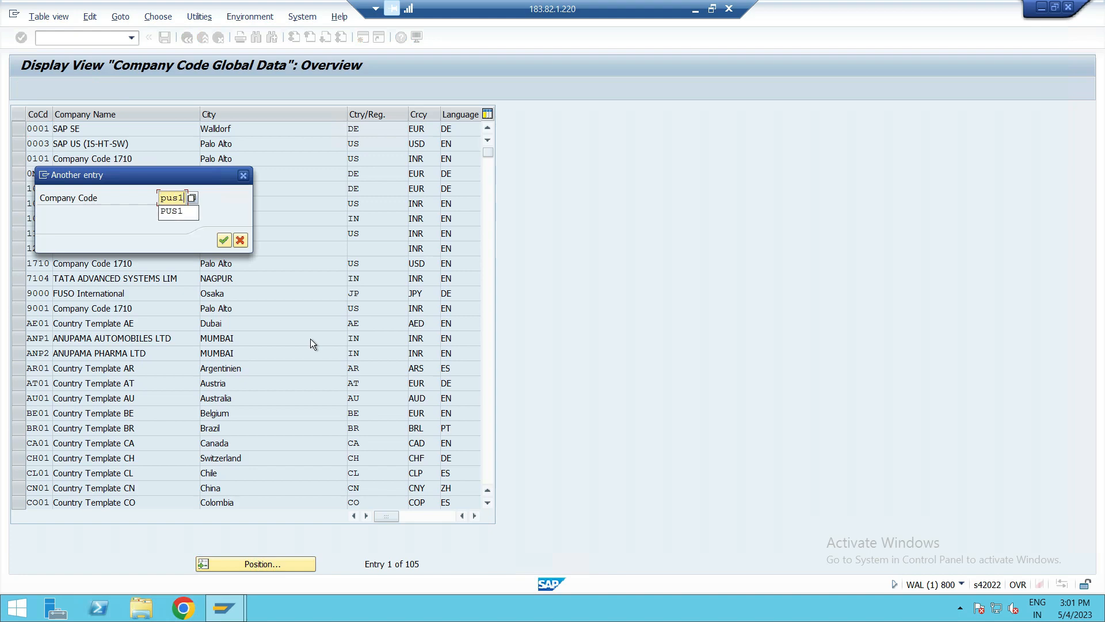
key(Return)
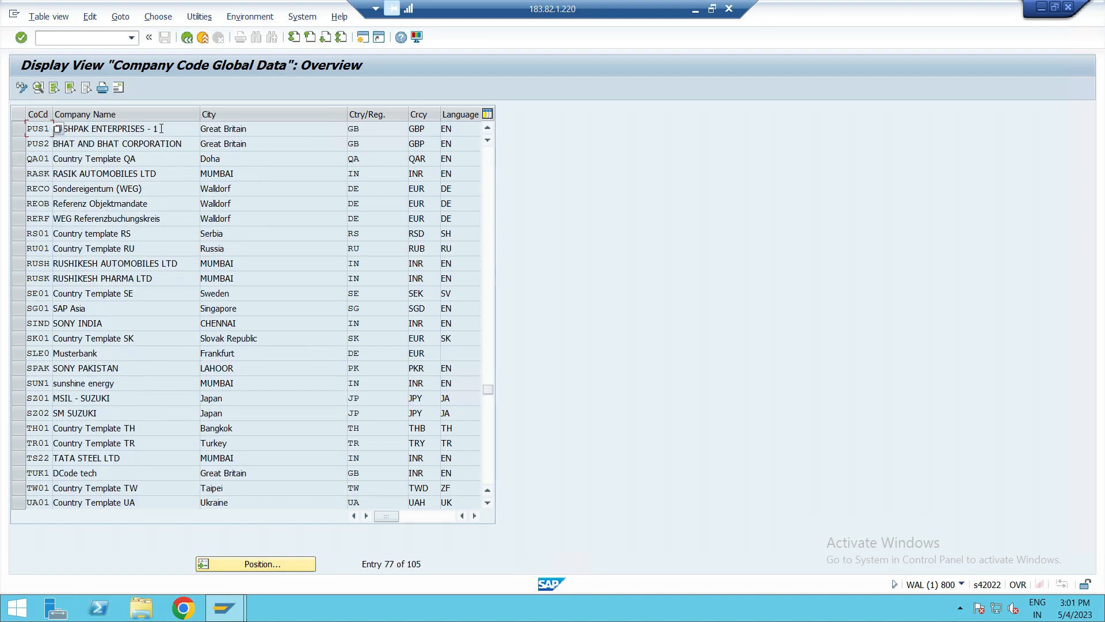
double_click(152, 131)
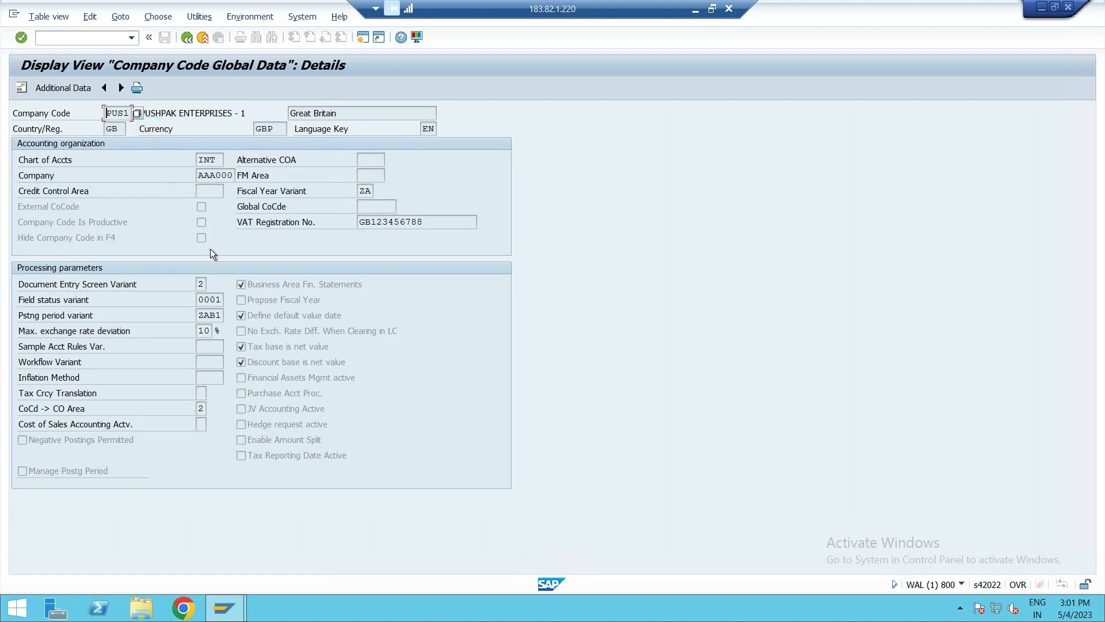
Examine PUS1's currency, chart of accounts, exchange rate deviation, posting period variant, fiscal year variant and VAT registration fields
click(124, 113)
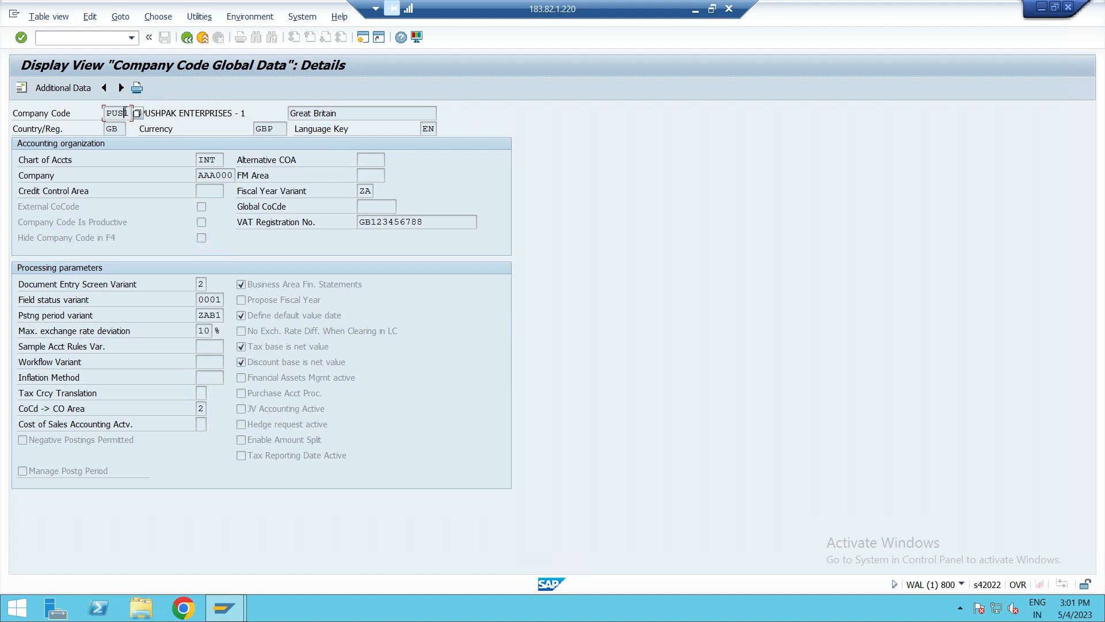
click(358, 111)
click(276, 129)
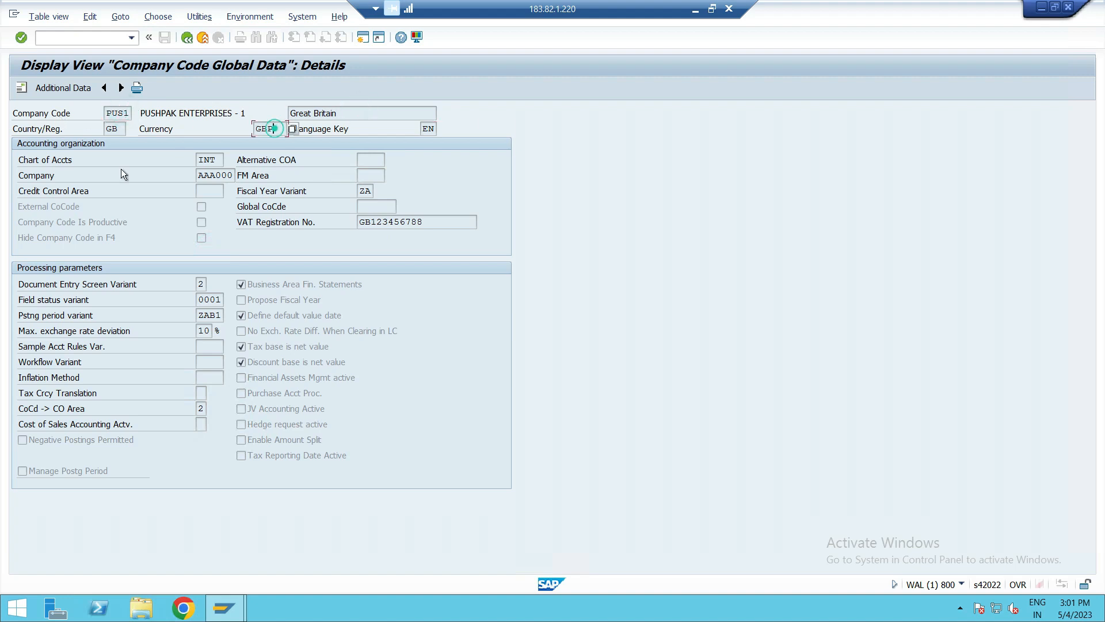
click(223, 162)
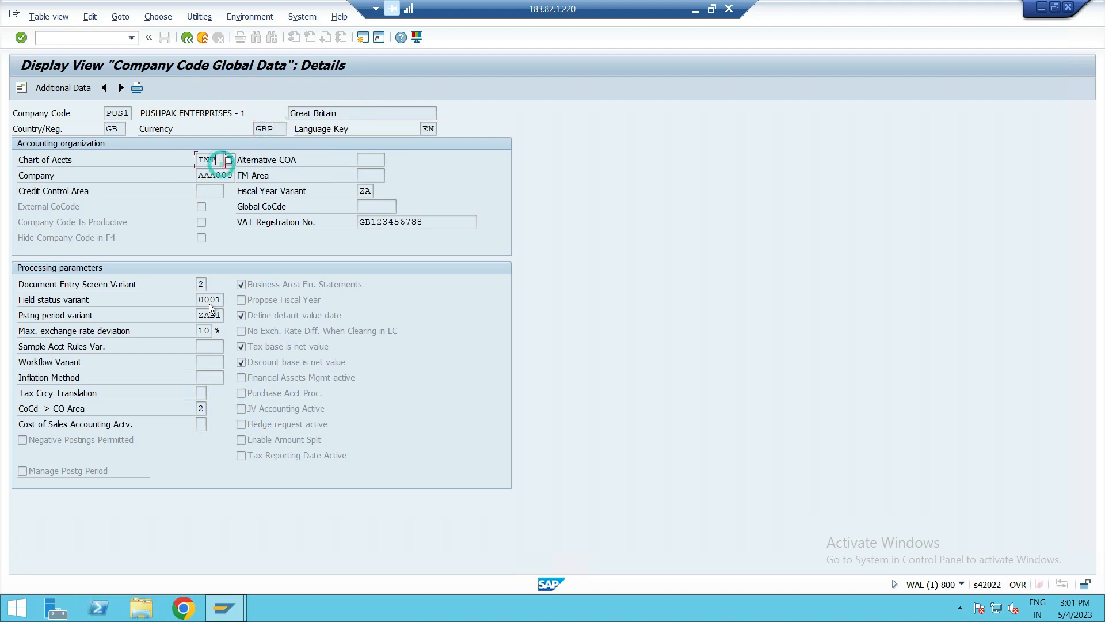
click(205, 330)
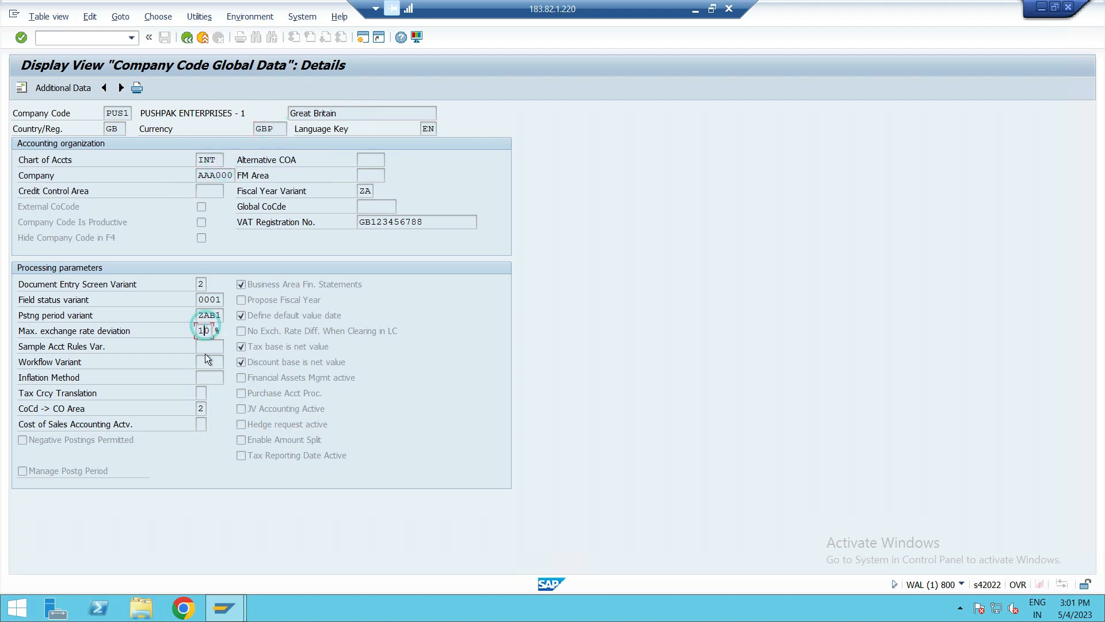
click(217, 315)
click(216, 315)
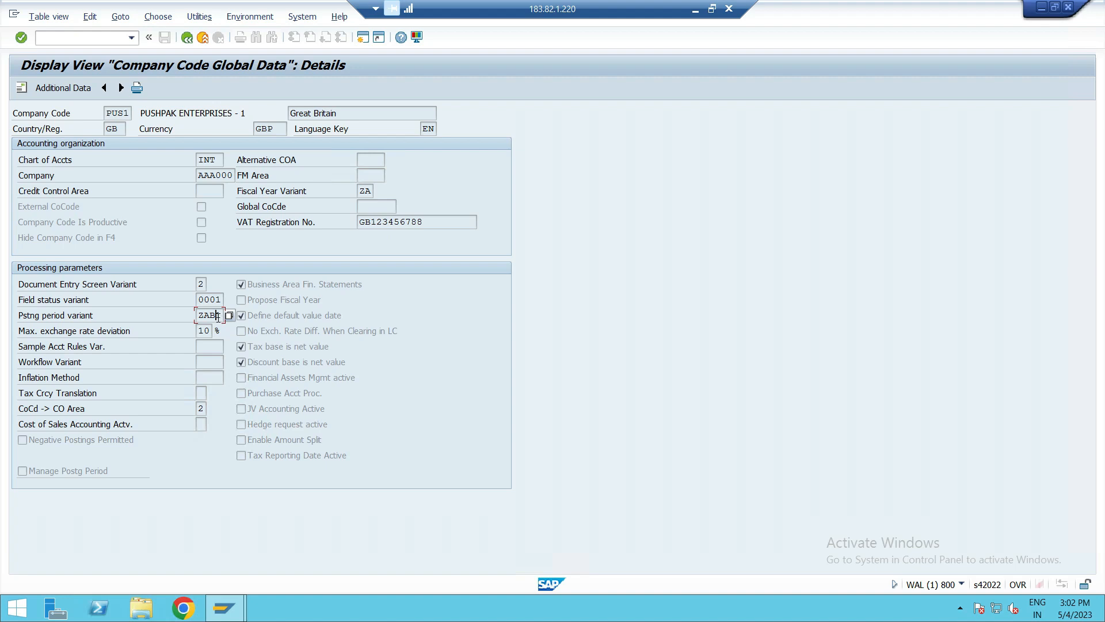
click(371, 191)
click(476, 223)
drag(450, 222, 340, 229)
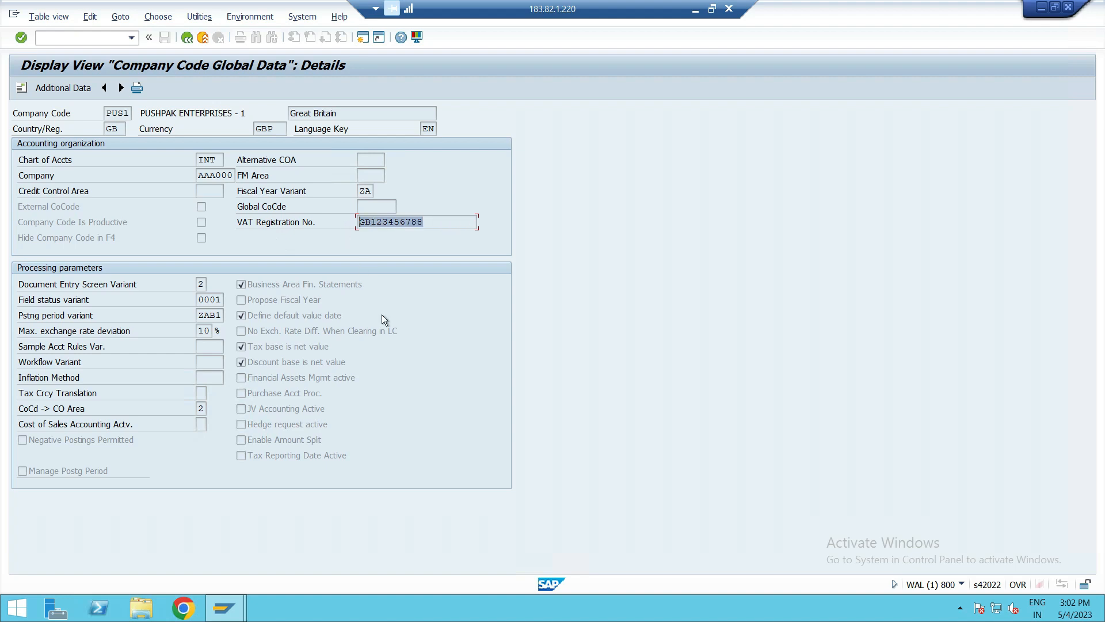
Open company code PUS2 from the overview, check its chart of accounts and document entry screen variant, and return to the overview
click(187, 38)
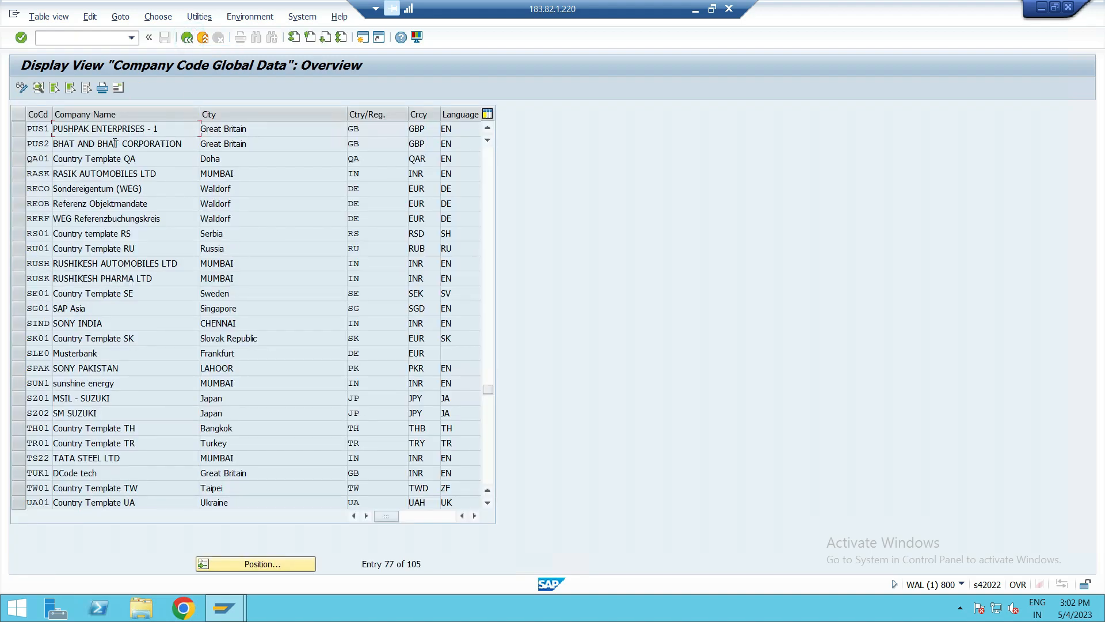
click(39, 145)
double_click(121, 145)
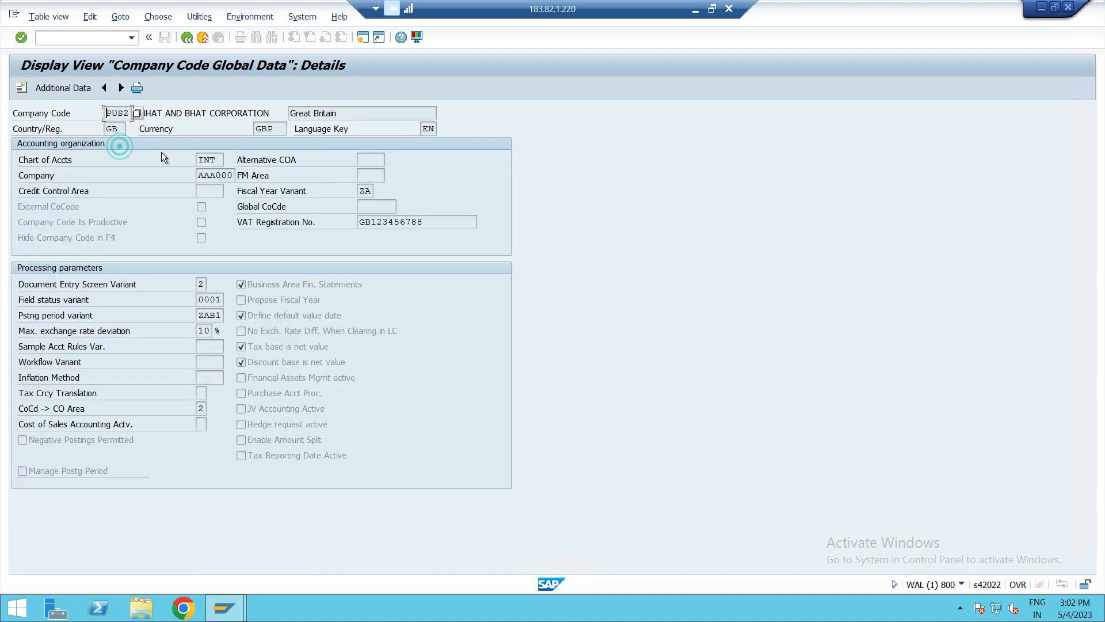
click(219, 161)
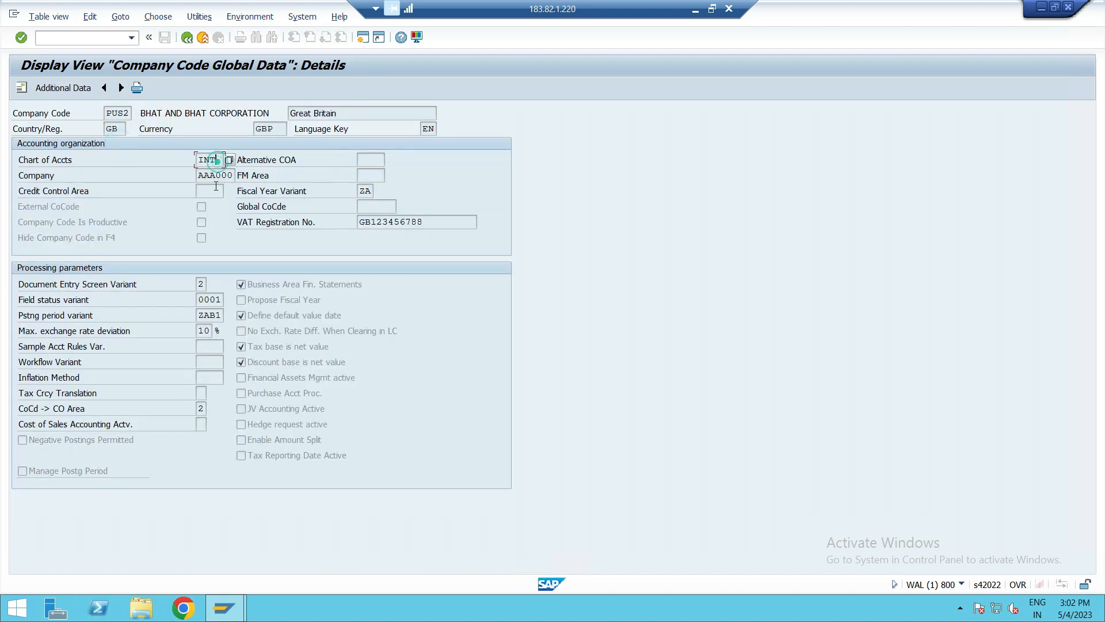
click(199, 285)
click(187, 39)
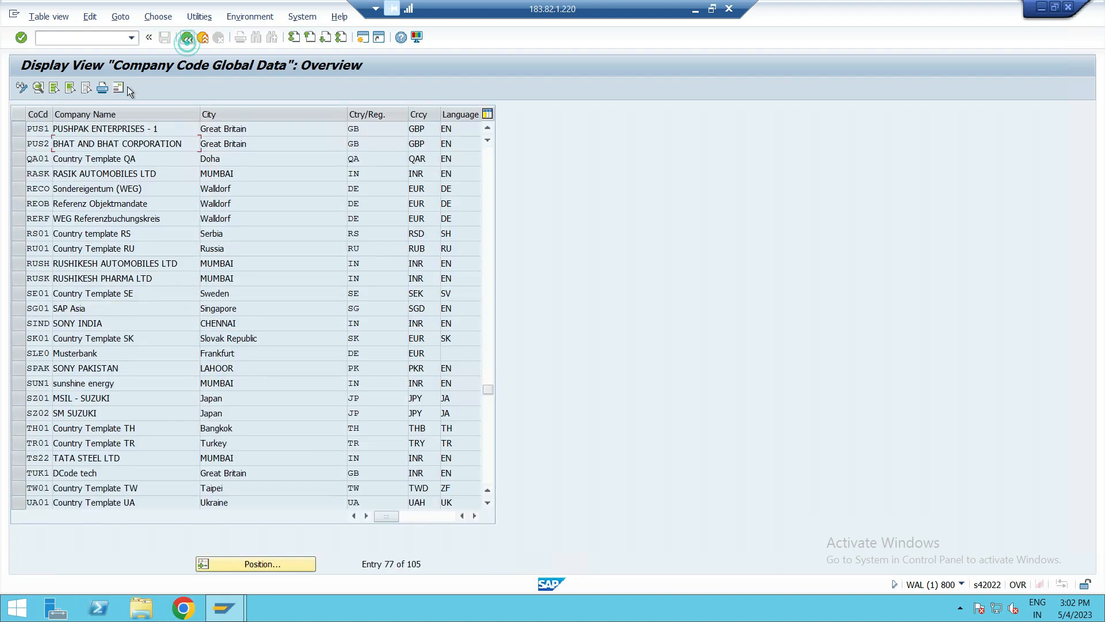
Reopen the details of company code PUS1, check its document entry screen variant, and return to the overview
double_click(96, 128)
click(200, 285)
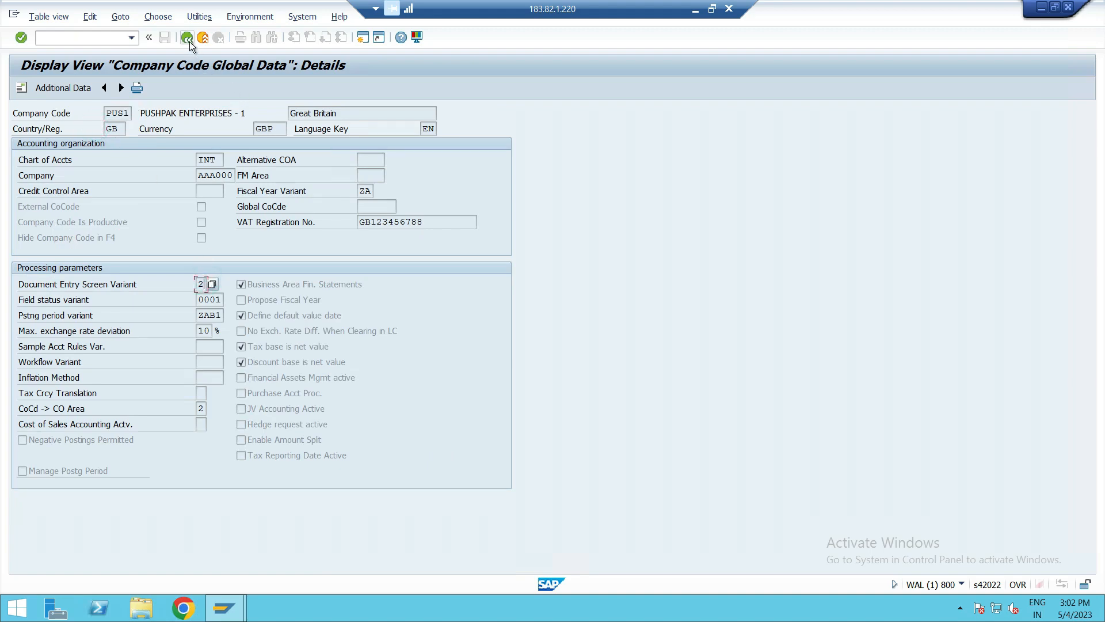
click(188, 41)
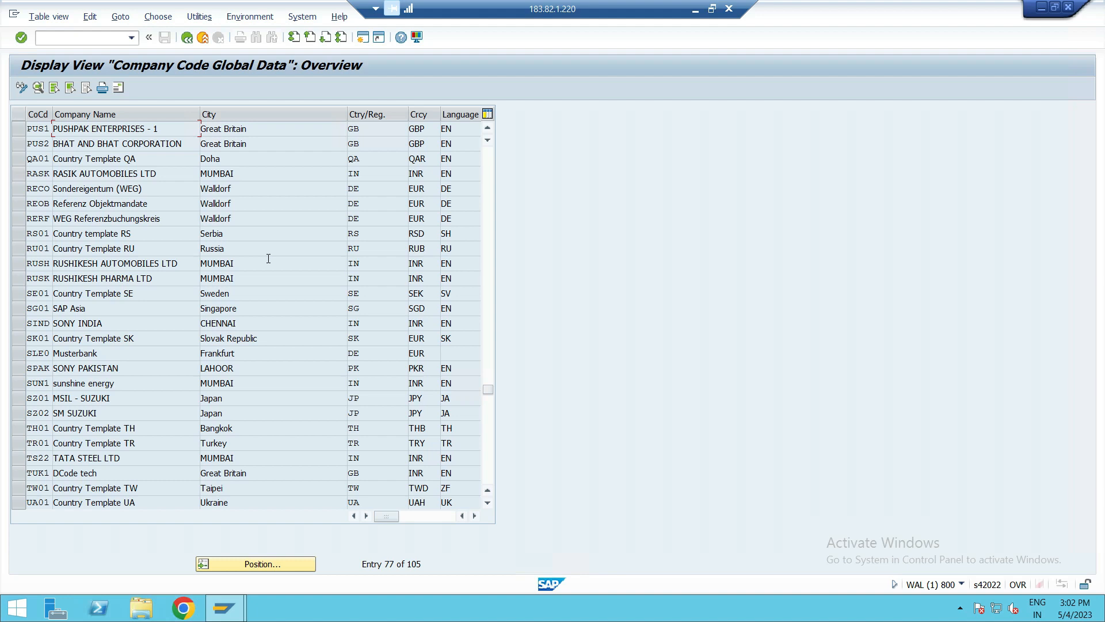
Select the rows of company codes PUS1 and PUS2 in the overview, and clear both selections
click(19, 128)
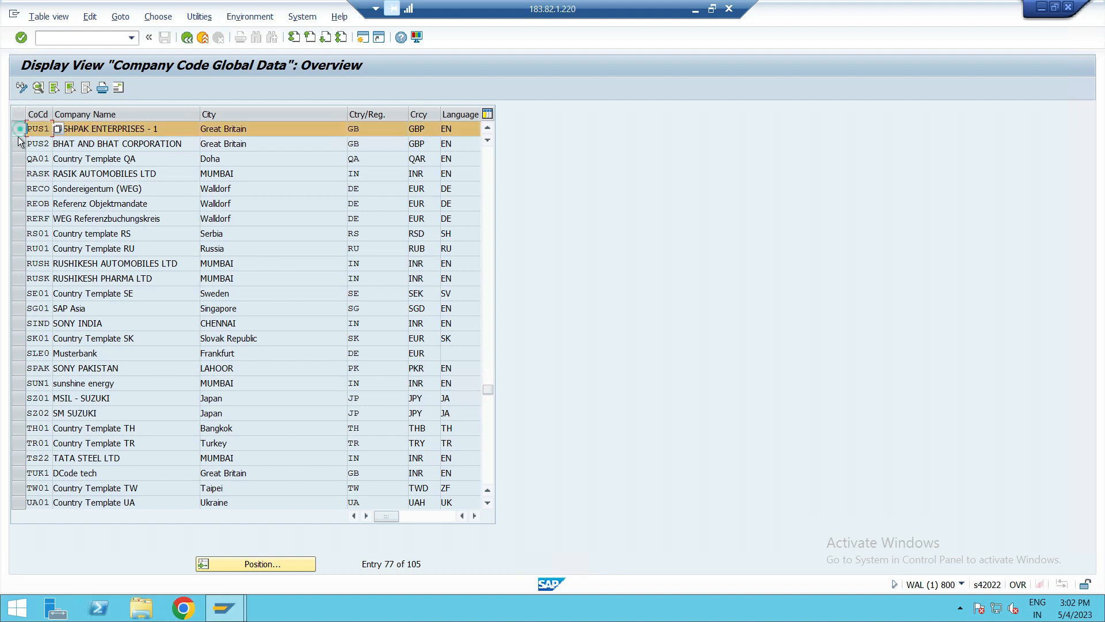
click(18, 143)
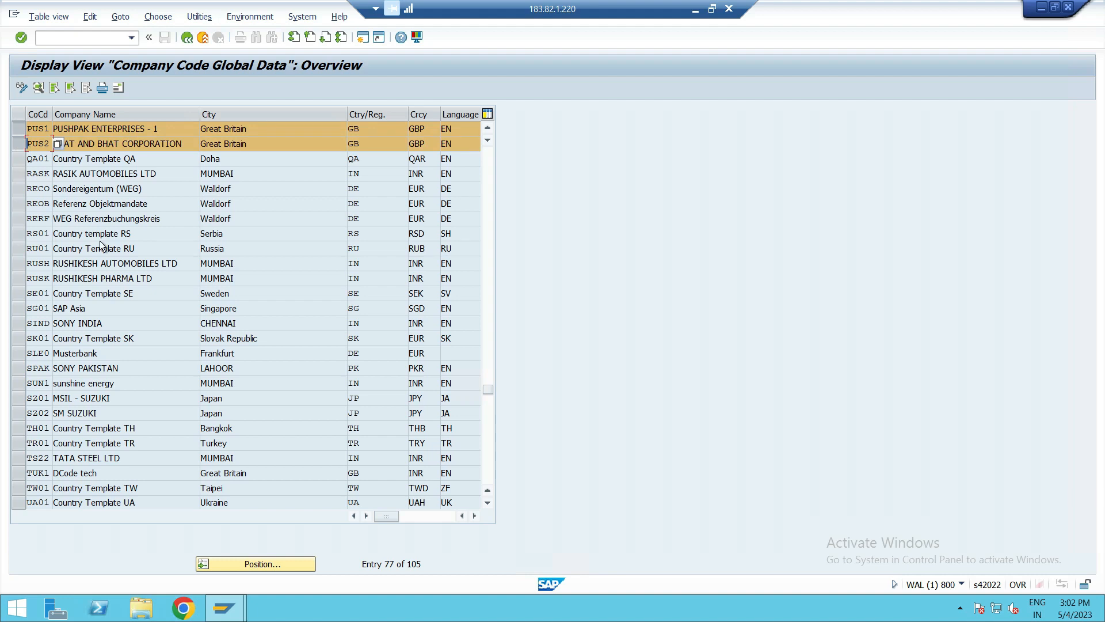
click(18, 129)
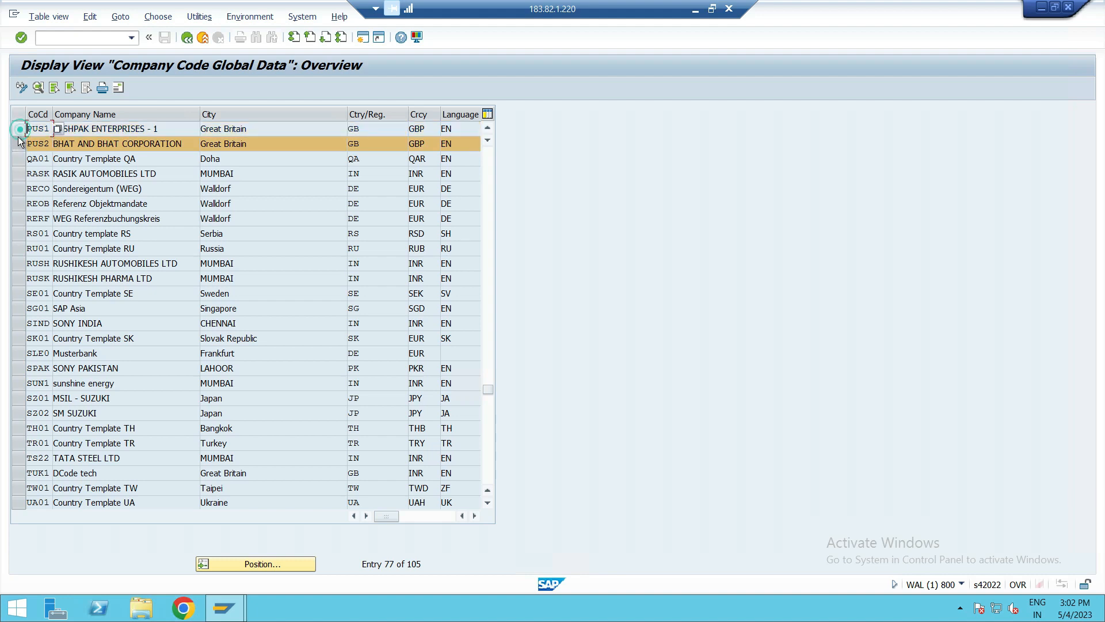
click(18, 143)
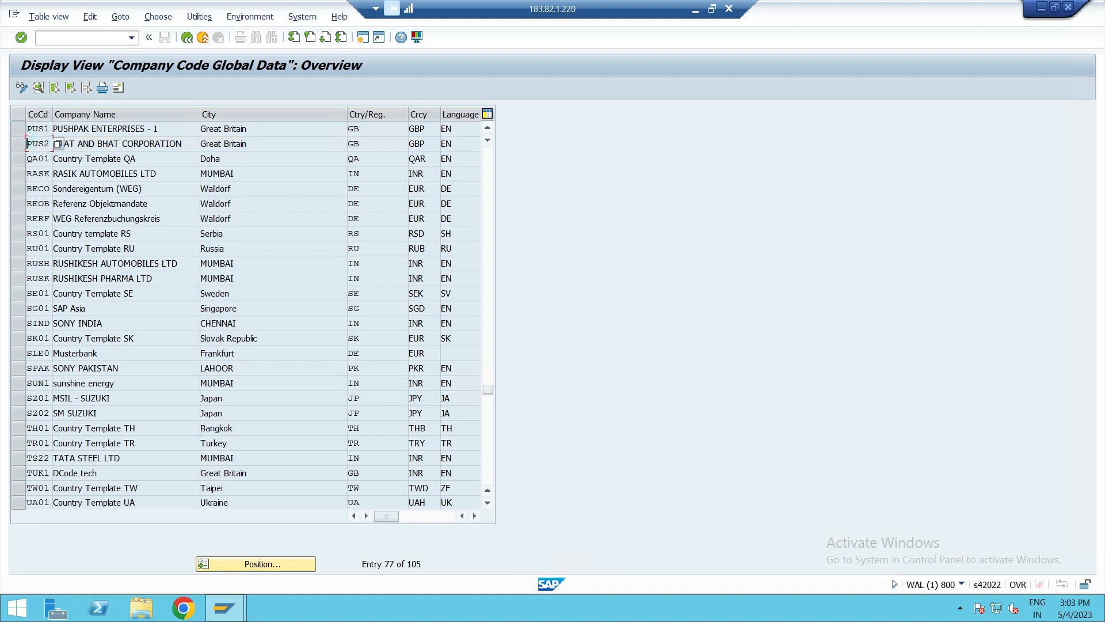
Leave the company code view, minimize the remote session and switch back to the OneNote notes
click(188, 37)
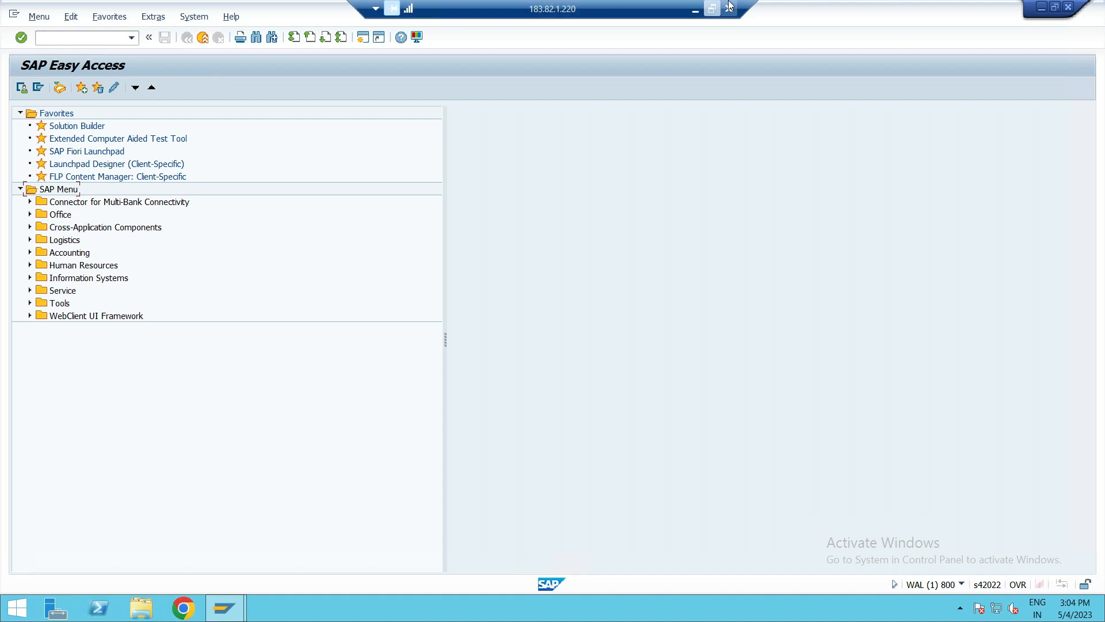
click(695, 9)
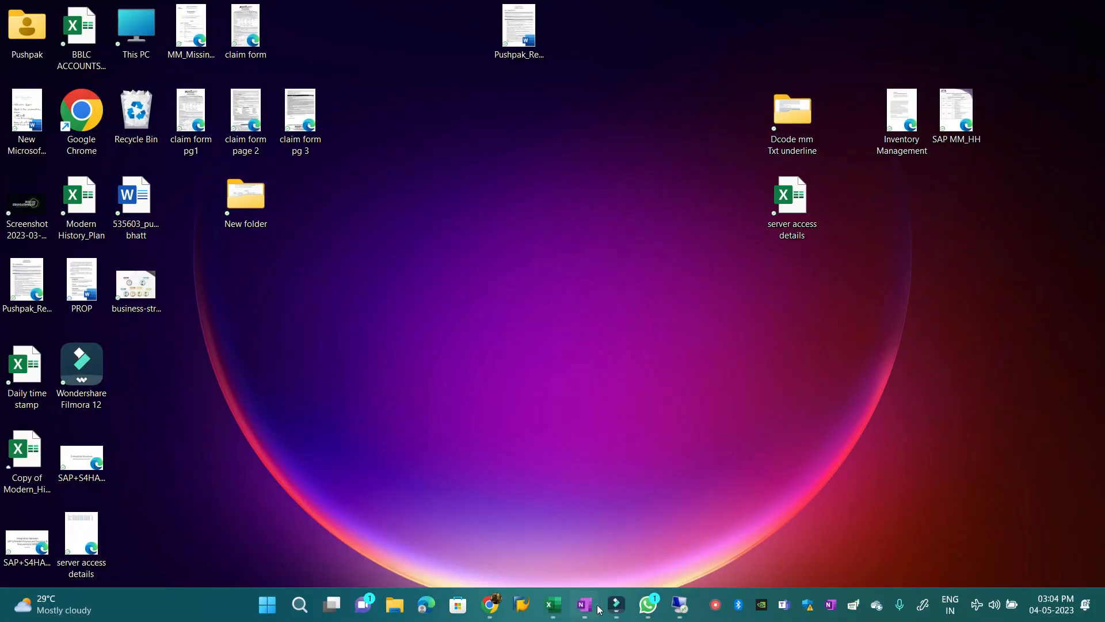
click(593, 605)
Review the SPRO path for activating document splitting under the notes' G/L account classification heading
scroll(230, 329, down, 1)
scroll(230, 329, down, 3)
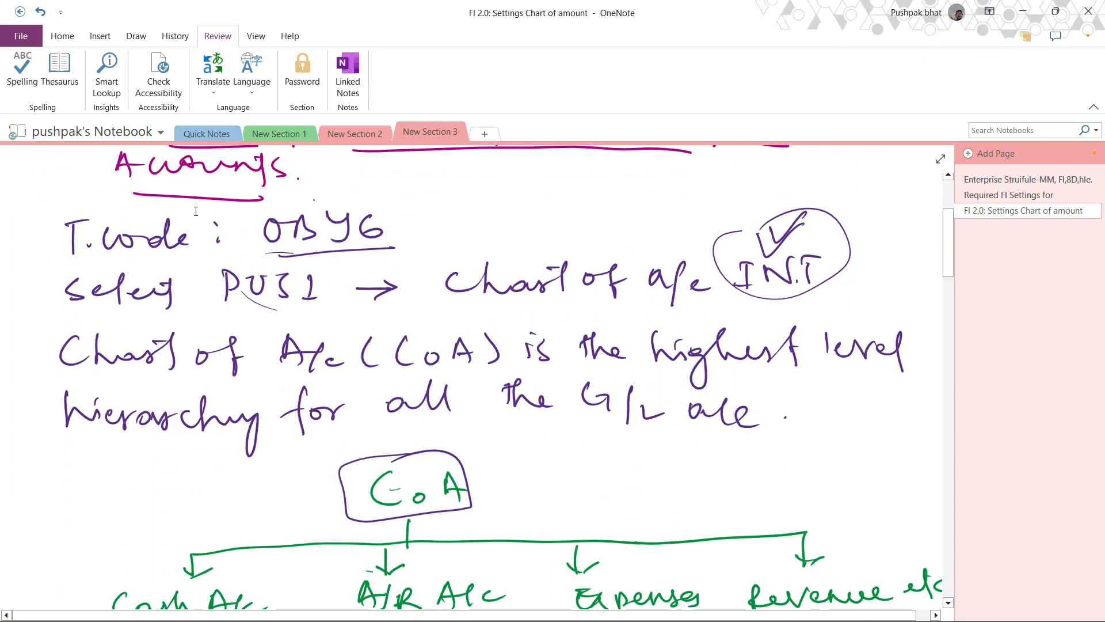
scroll(149, 244, down, 13)
scroll(229, 361, down, 5)
scroll(198, 309, up, 4)
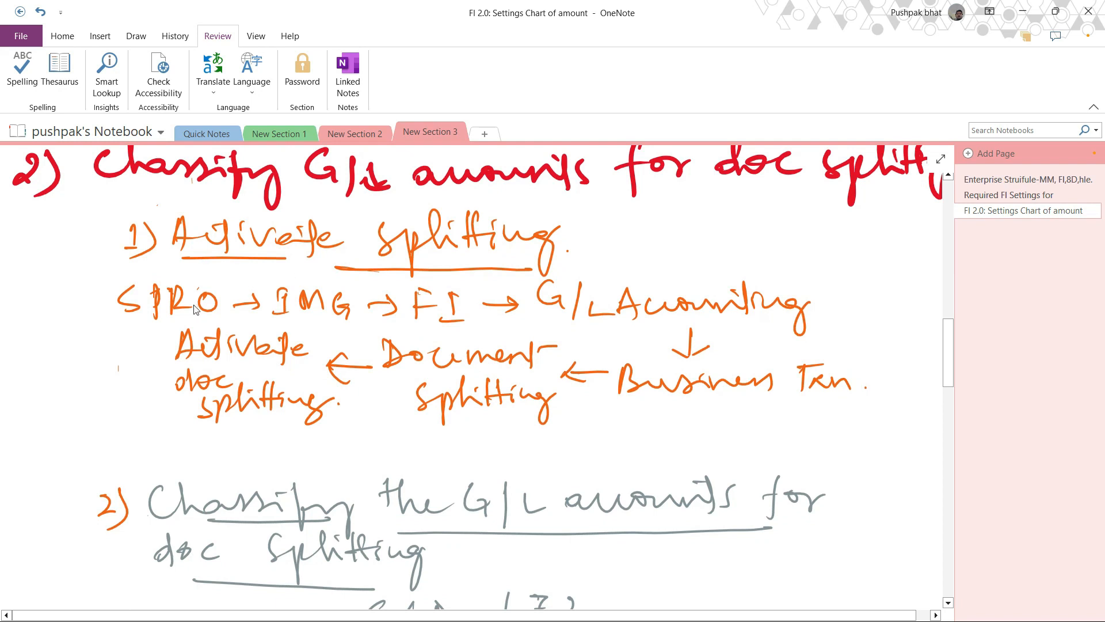
mouse_move(117, 287)
mouse_down()
mouse_move(387, 455)
mouse_move(825, 441)
mouse_up()
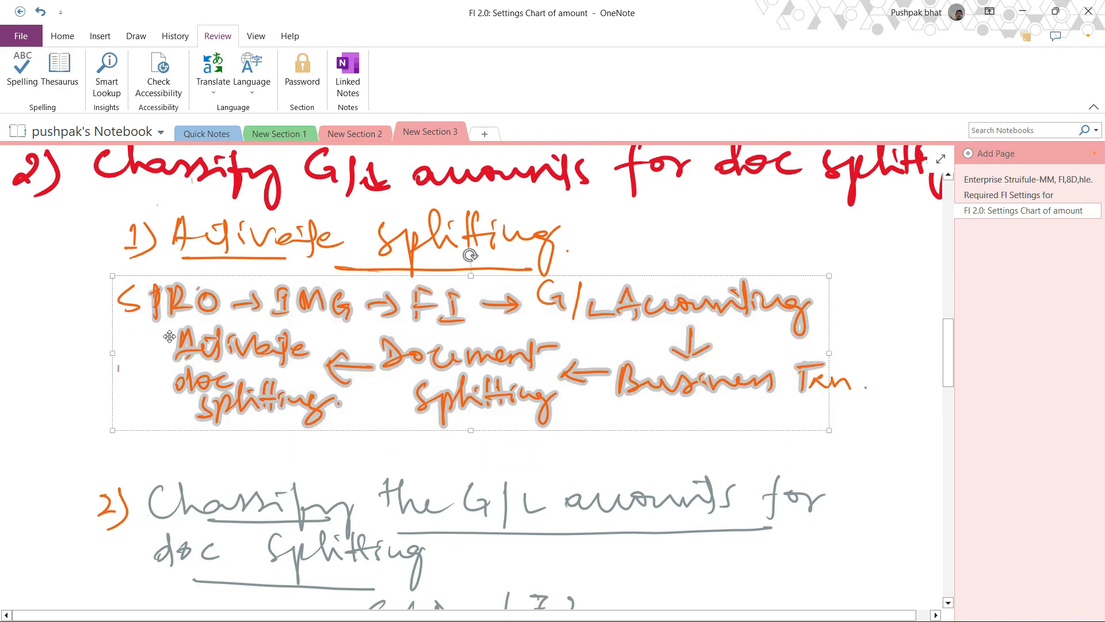
click(3, 362)
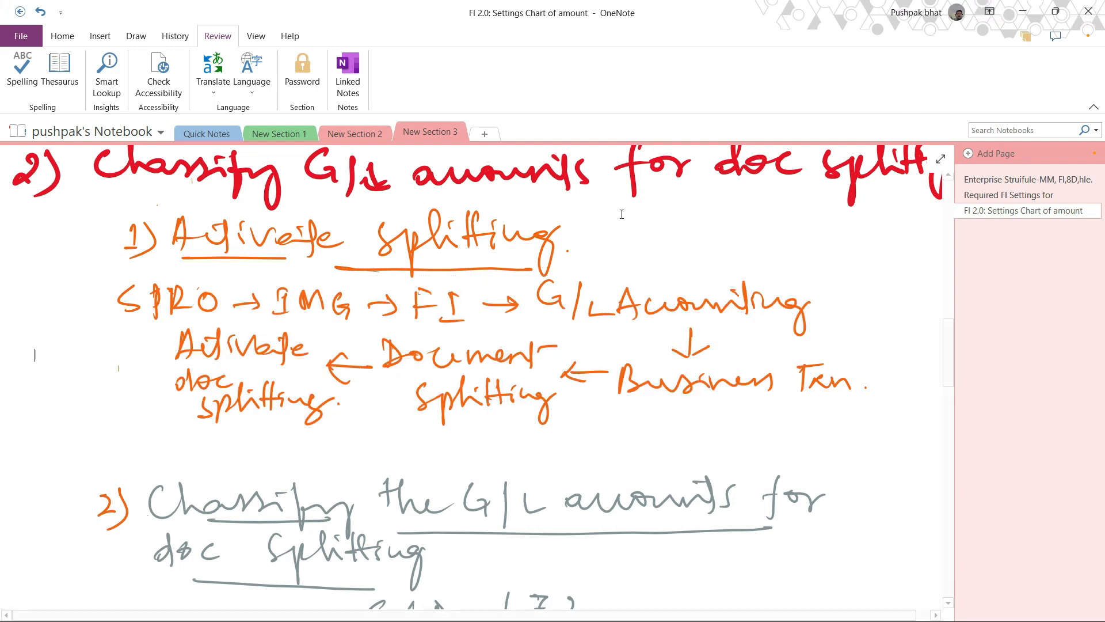
Highlight the handwritten document splitting activation path in the notes, clear the selection, and switch back to the remote SAP session
mouse_move(95, 199)
mouse_down()
mouse_move(178, 389)
mouse_move(875, 476)
mouse_move(868, 426)
mouse_move(868, 437)
mouse_up()
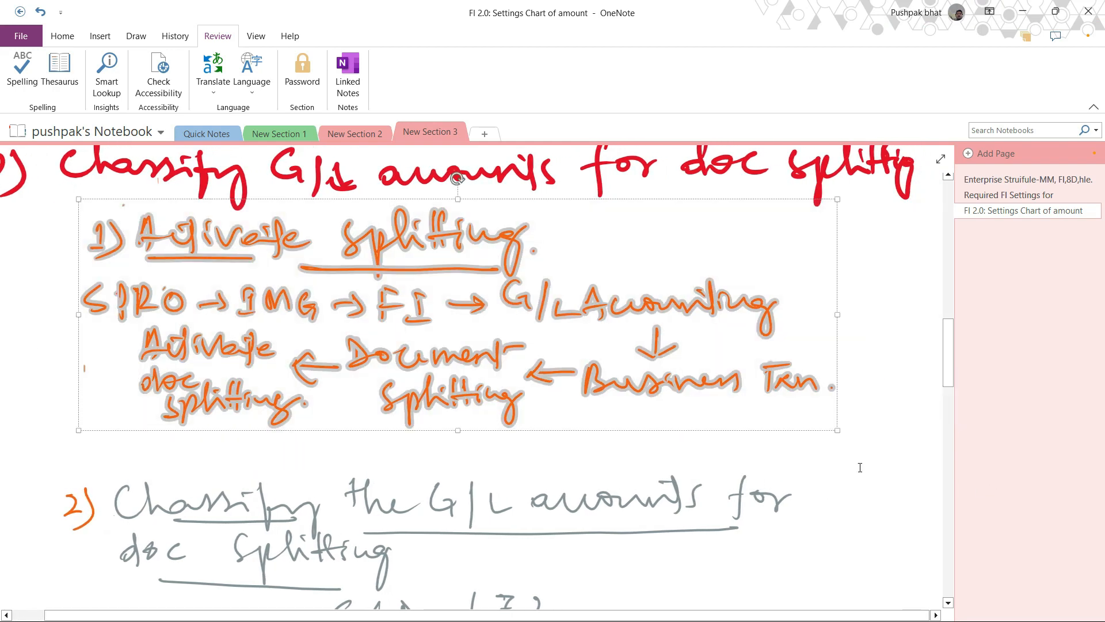
click(865, 474)
click(1023, 11)
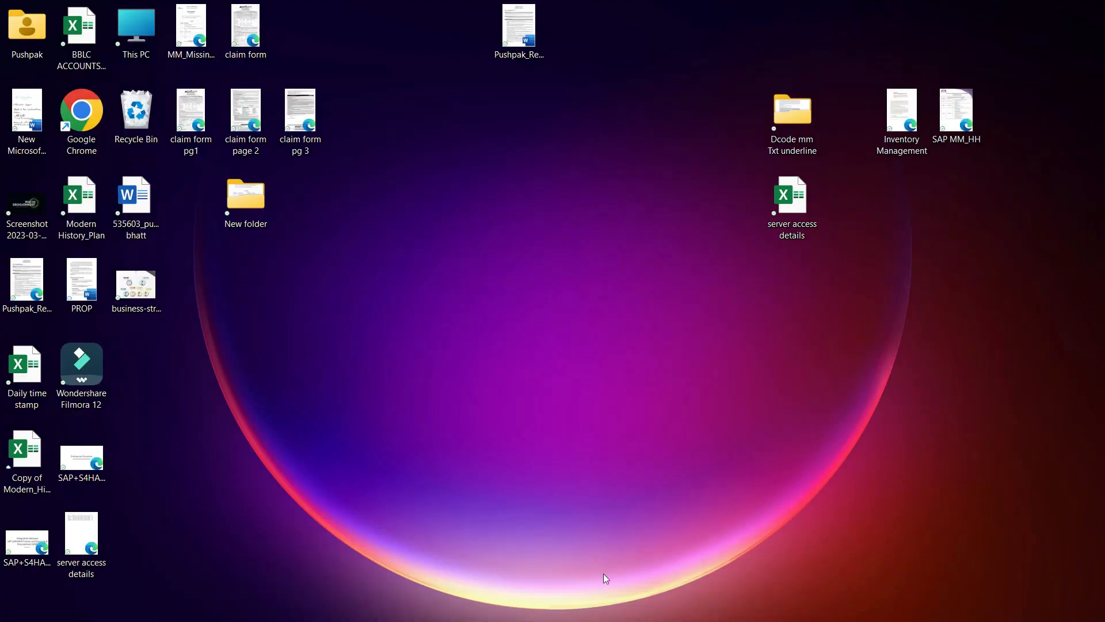
click(681, 603)
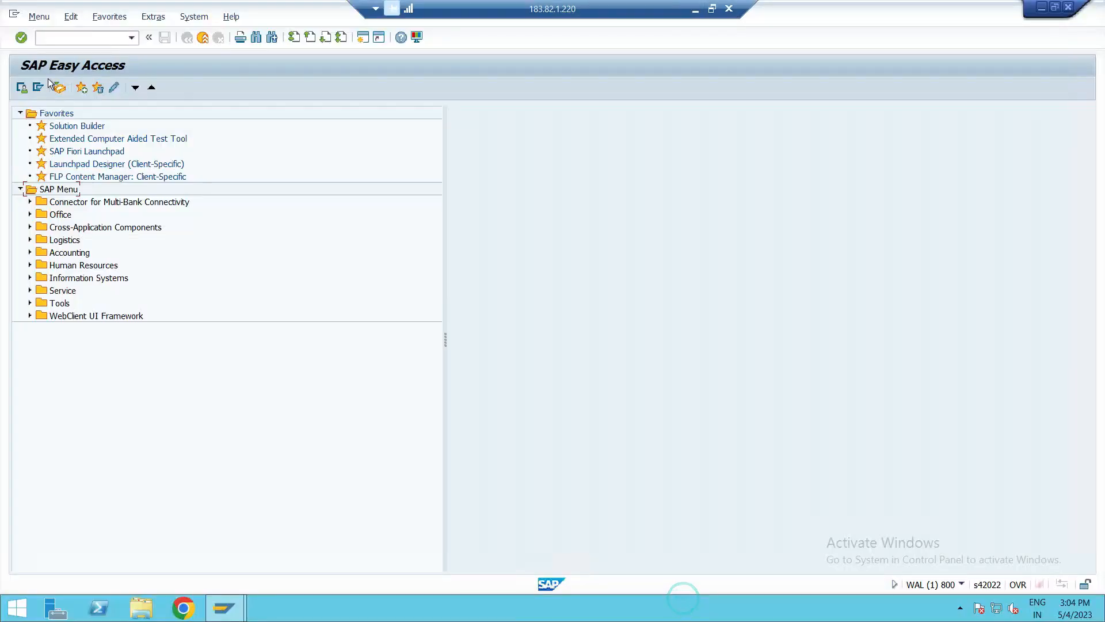
Open the SAP Reference IMG through transaction SPRO and expand its Financial Accounting node
click(104, 35)
text(spro)
key(Return)
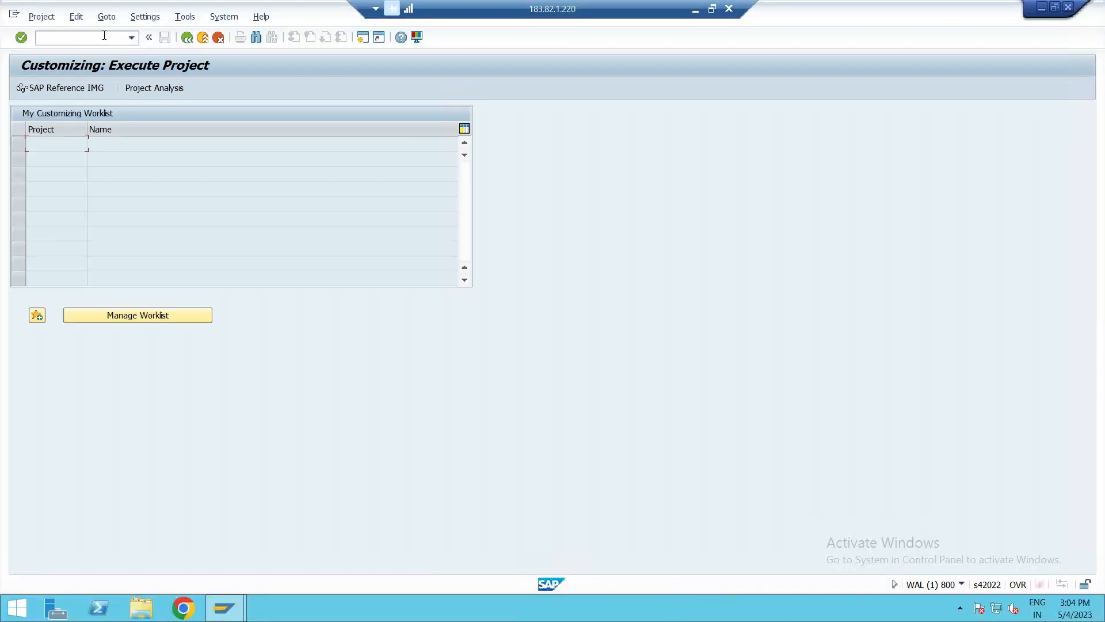
click(80, 86)
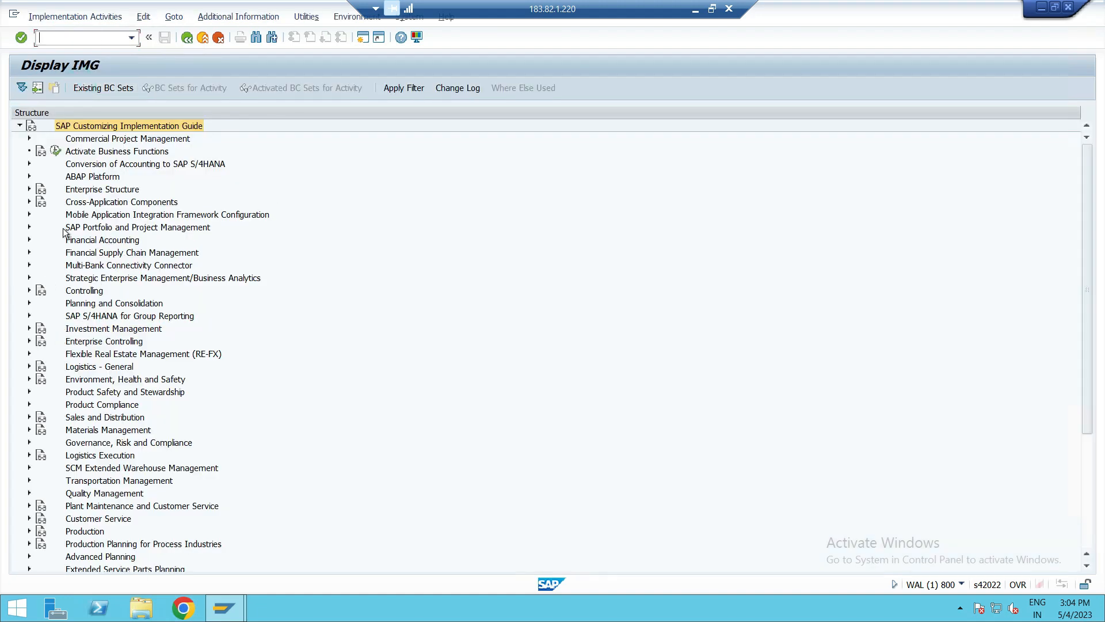
double_click(78, 240)
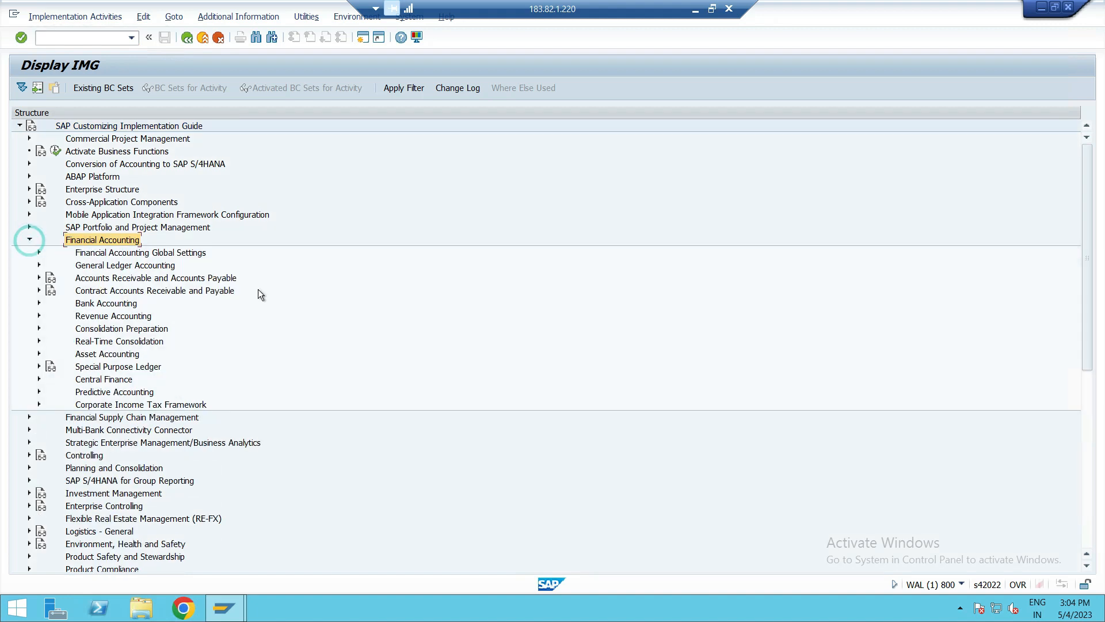
click(113, 252)
click(39, 252)
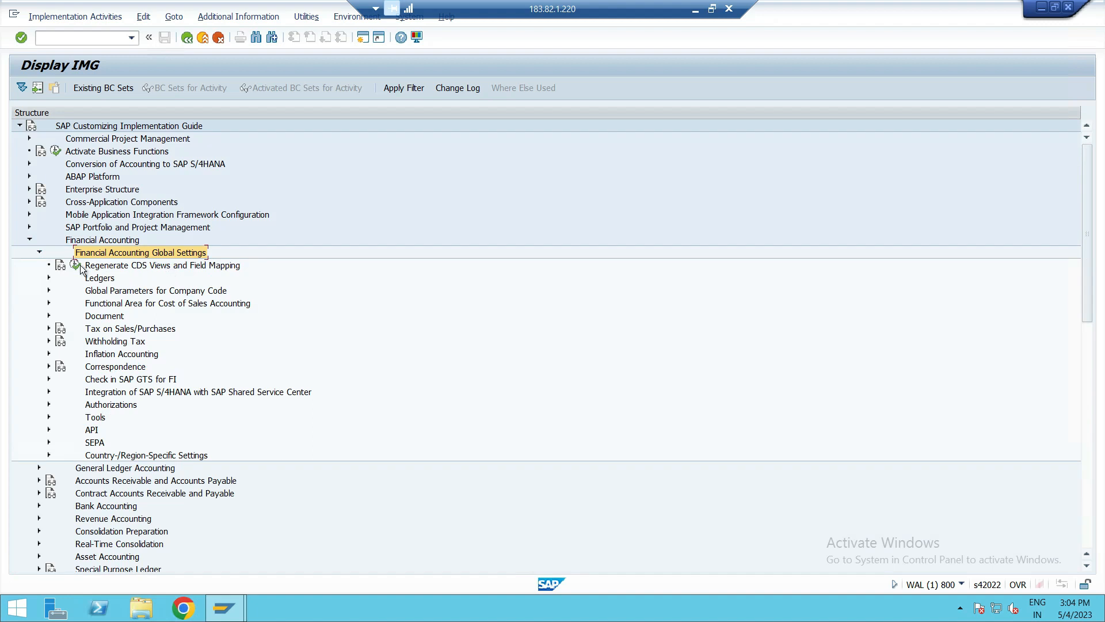
click(38, 253)
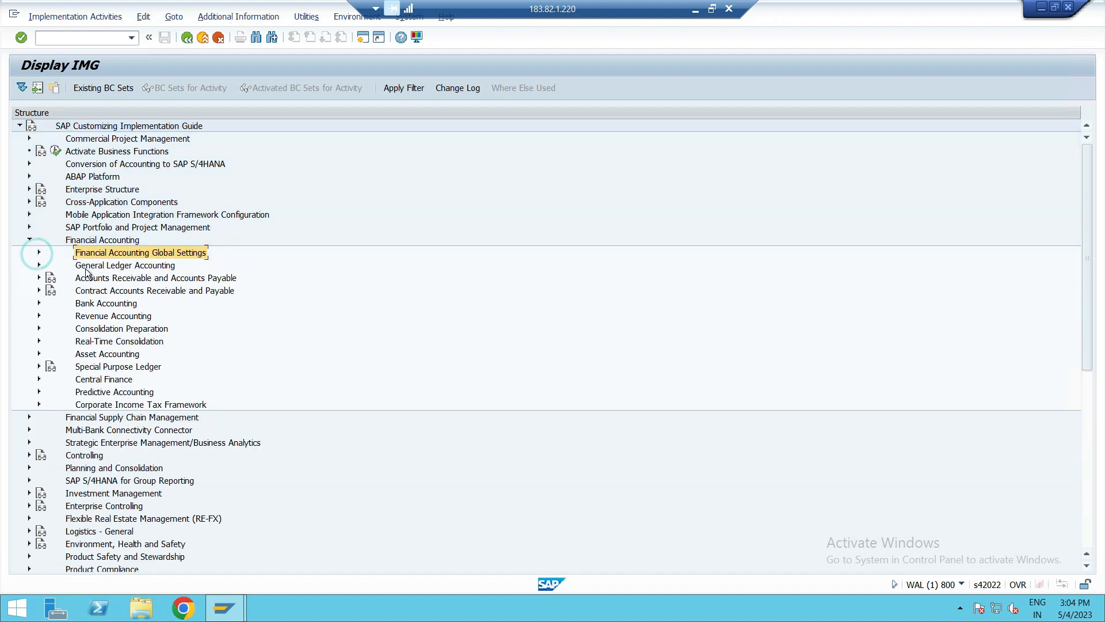
Expand General Ledger Accounting down through Business Transactions to the Document Splitting activities
click(86, 266)
click(38, 265)
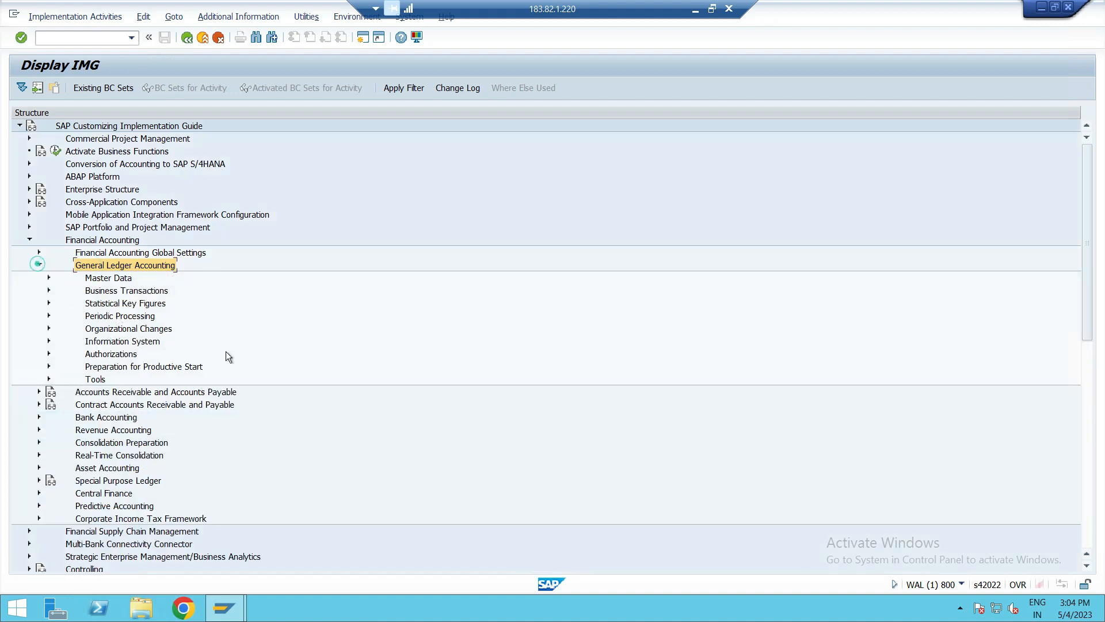
click(128, 289)
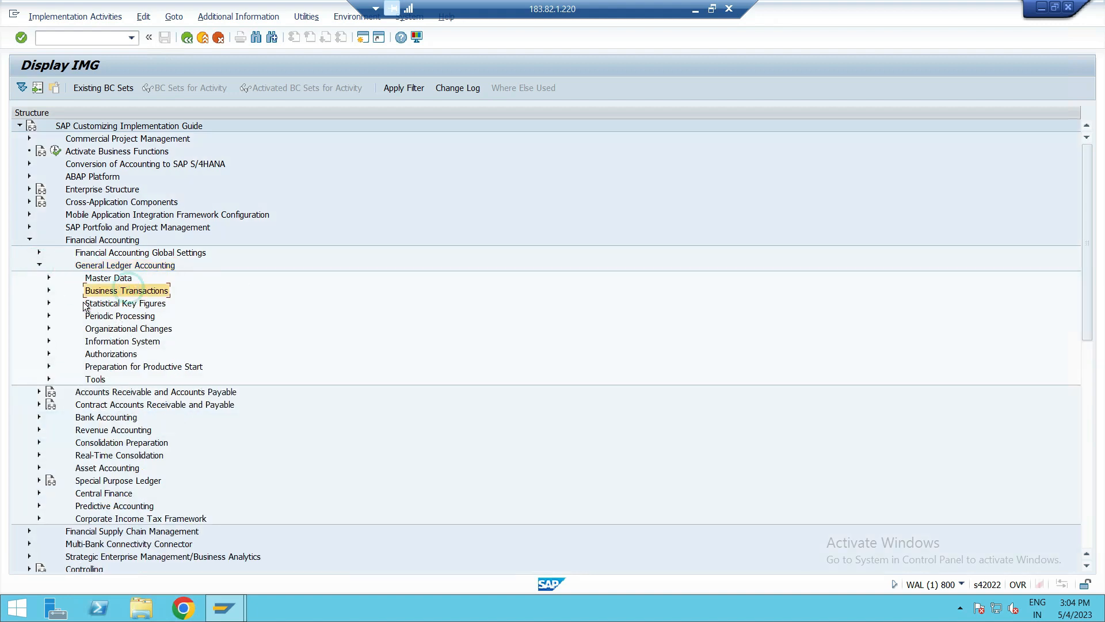
click(49, 290)
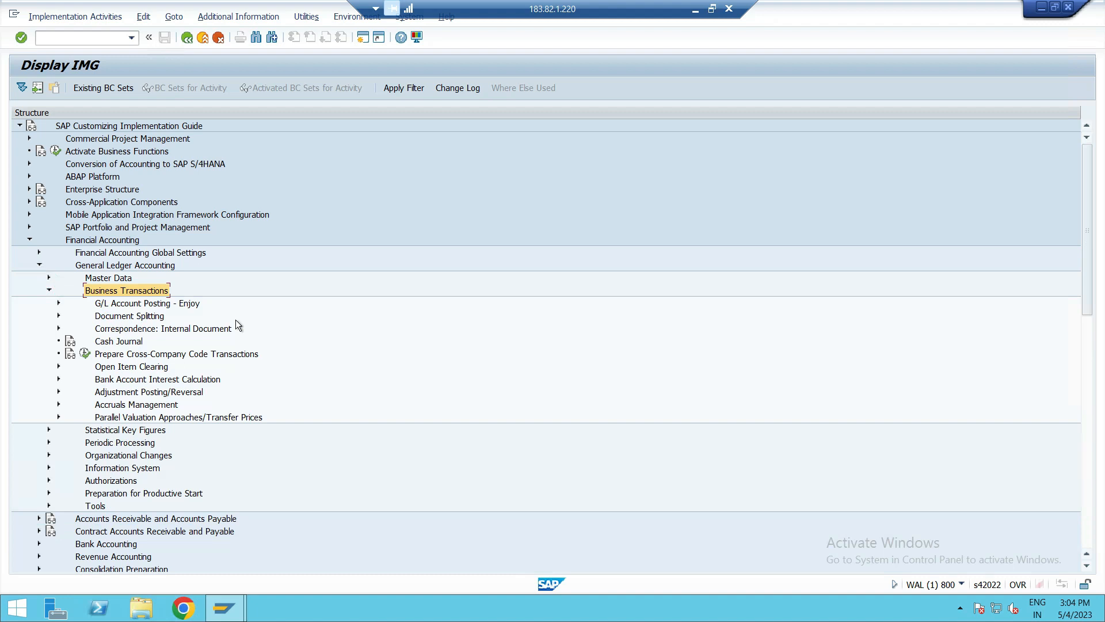
click(129, 316)
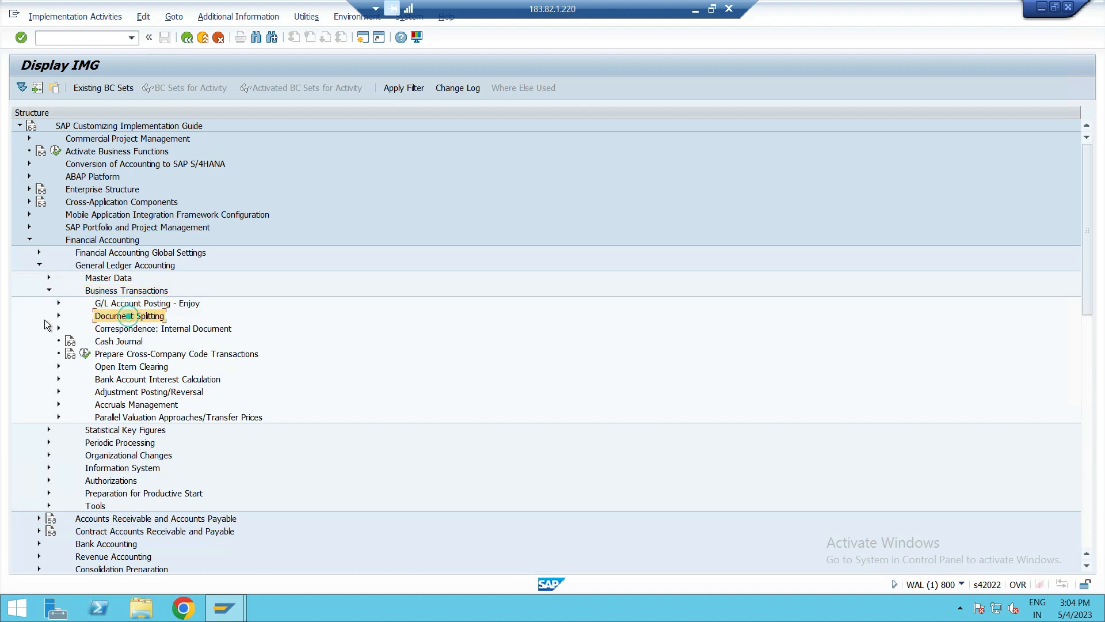
click(58, 317)
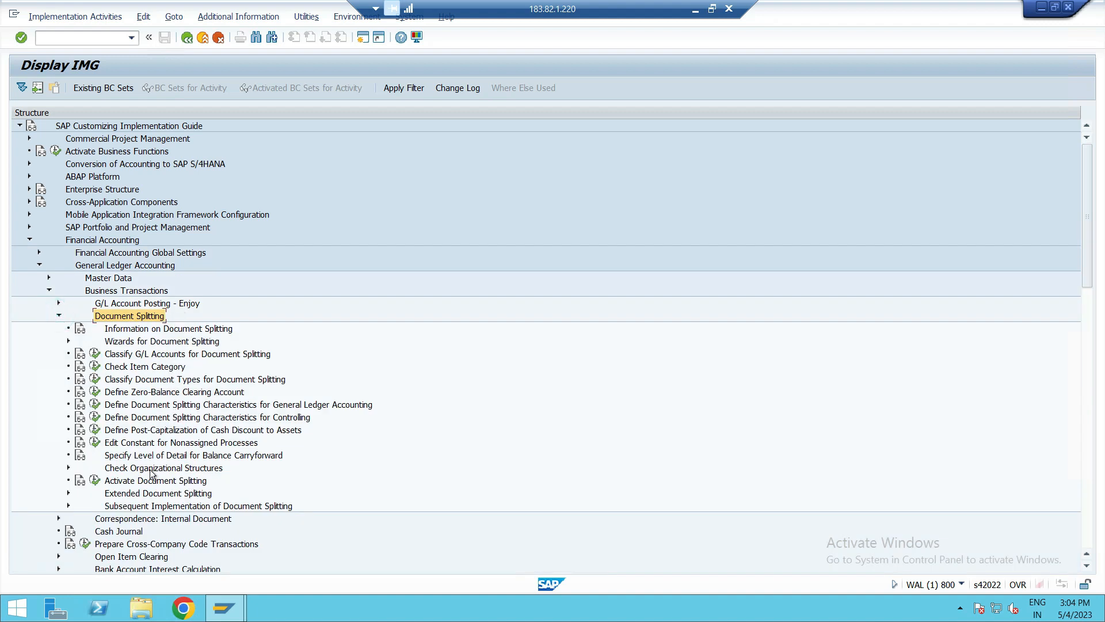
View the locked Activate Document Splitting settings in display mode, and return to the IMG structure
click(111, 484)
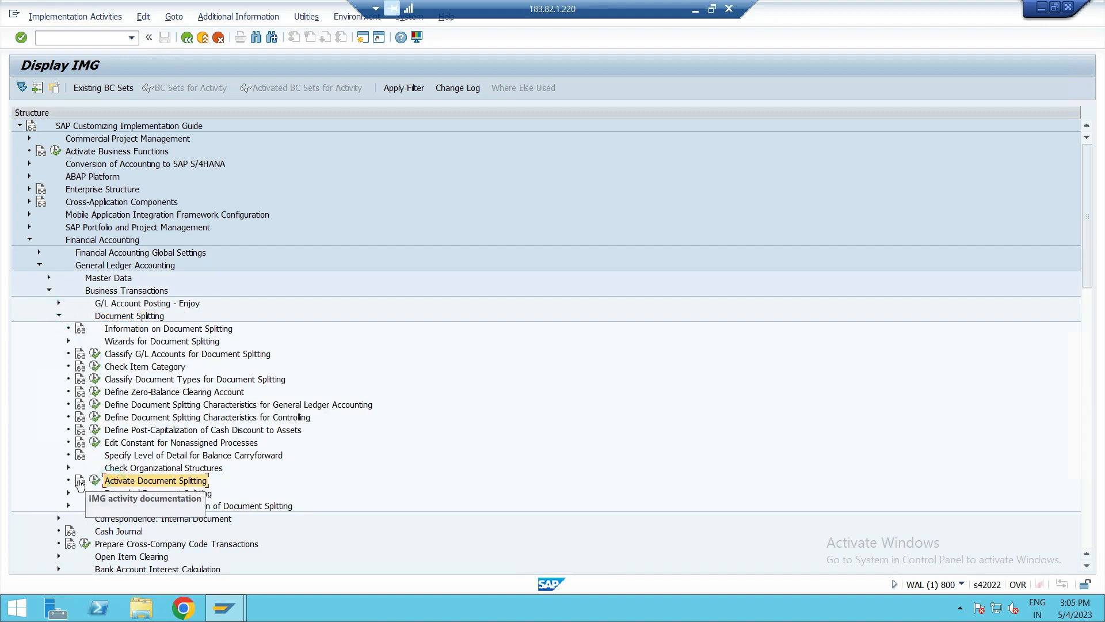
click(94, 481)
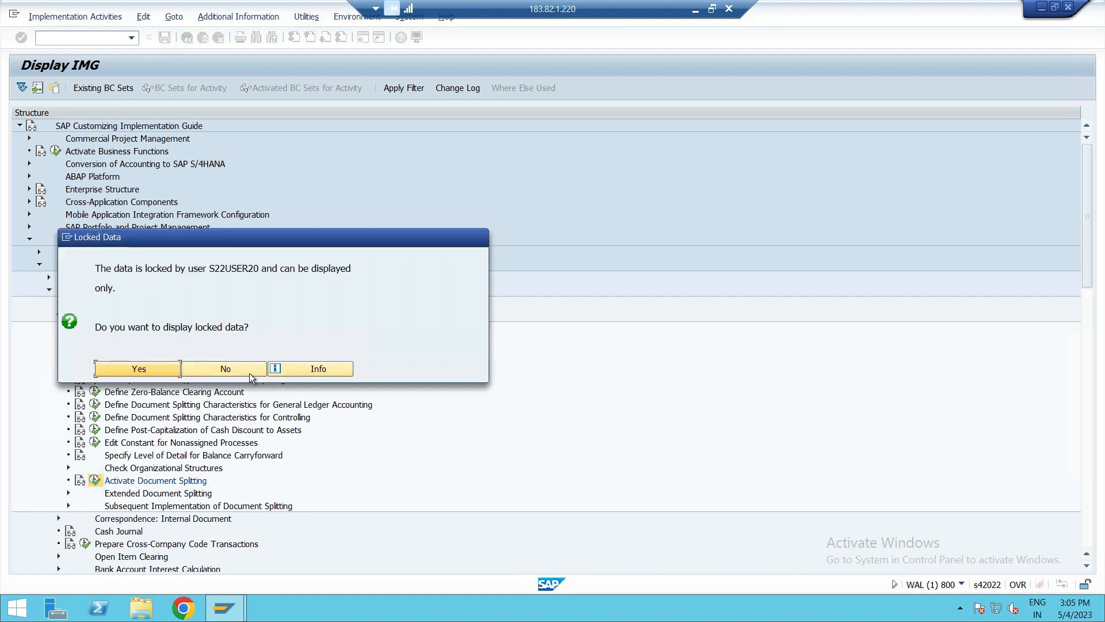
click(137, 369)
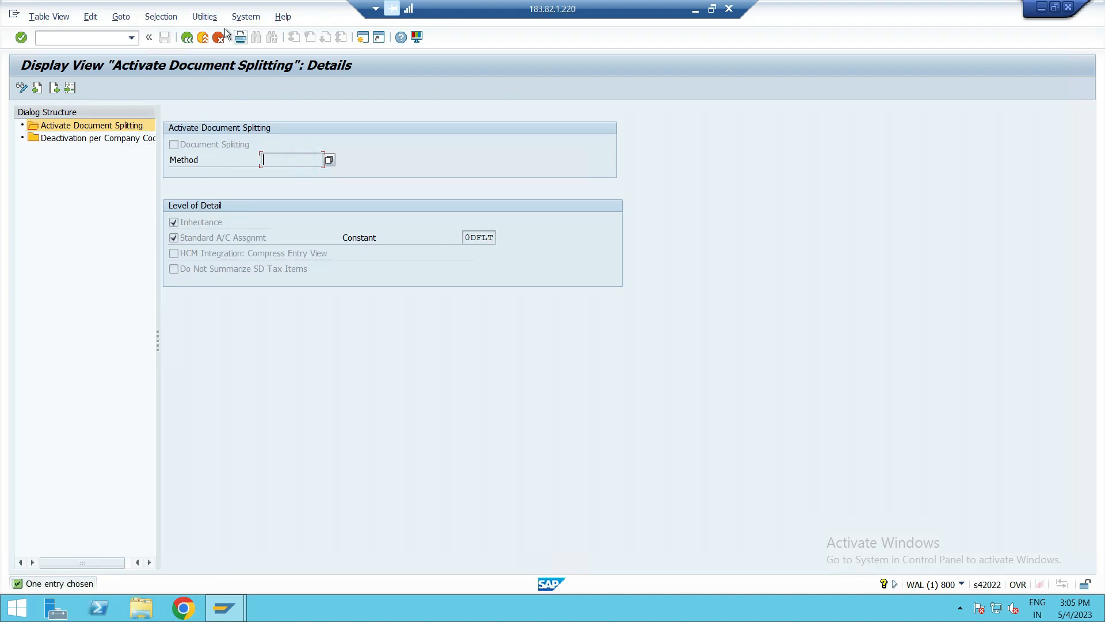
click(187, 37)
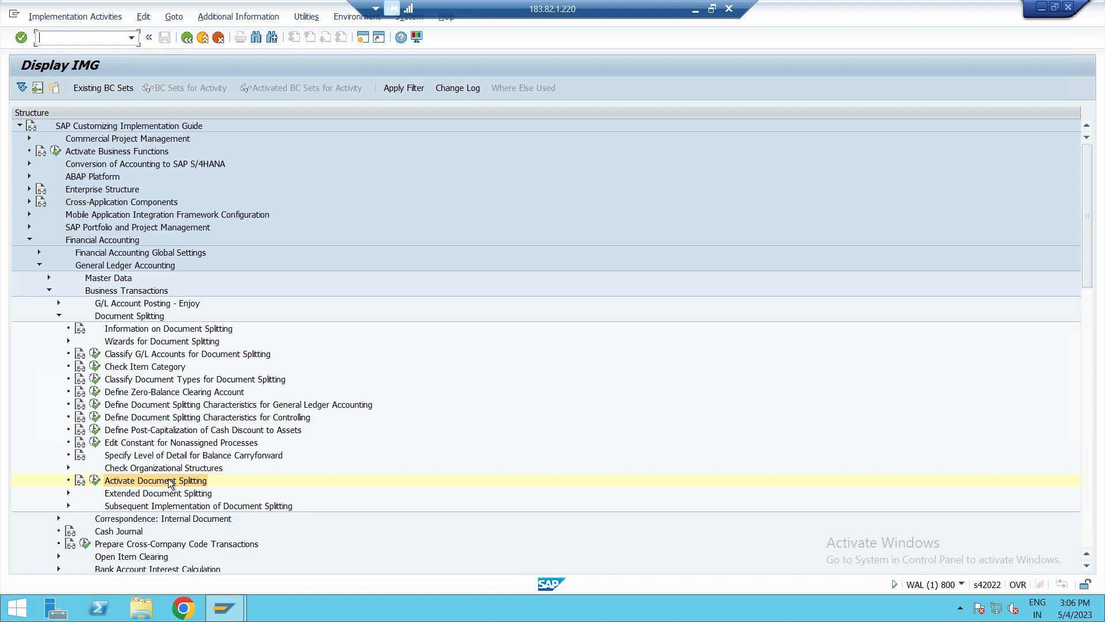
Reopen the Activate Document Splitting activity, check its Document Splitting option, and open the Deactivation per Company Code overview
click(95, 480)
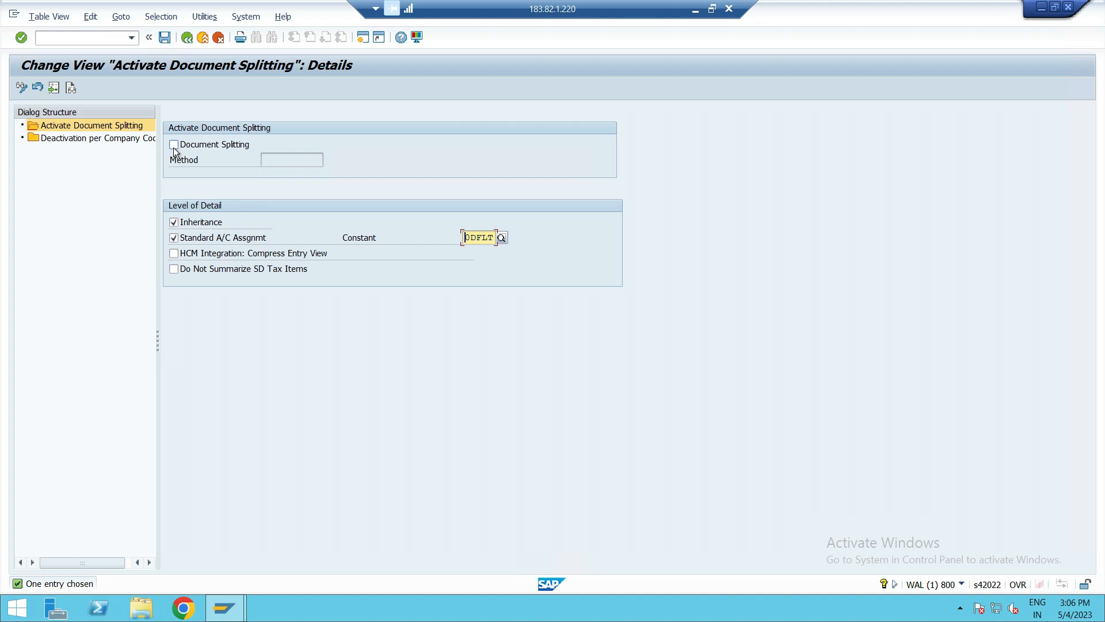
click(208, 148)
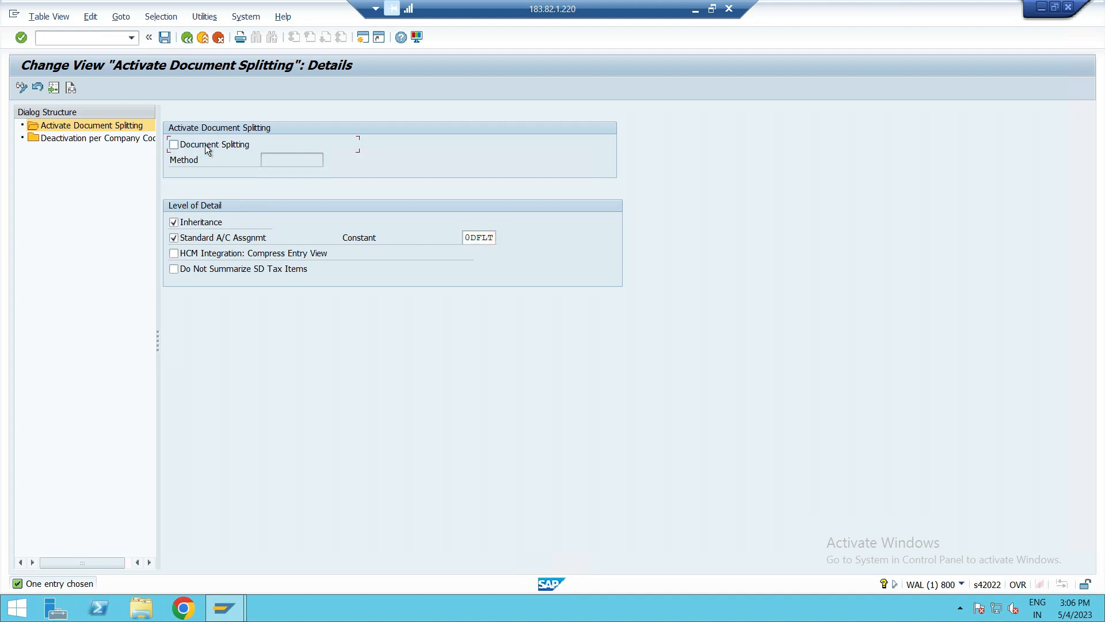
double_click(73, 140)
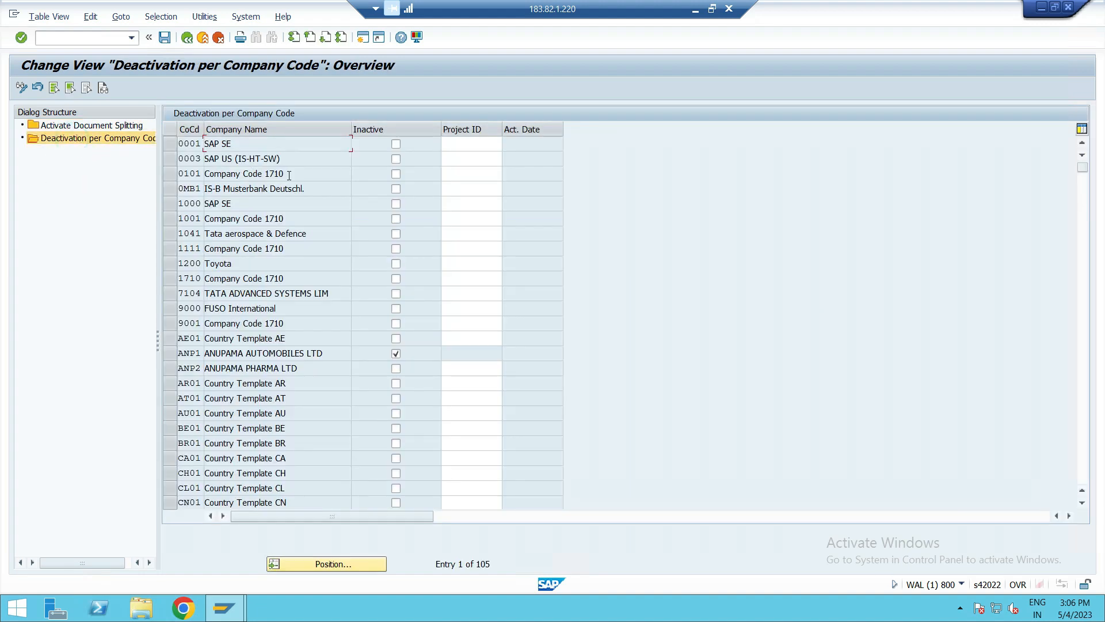
Position the deactivation list at company code PUS1 to check its inactive setting, and return to the IMG structure
click(324, 564)
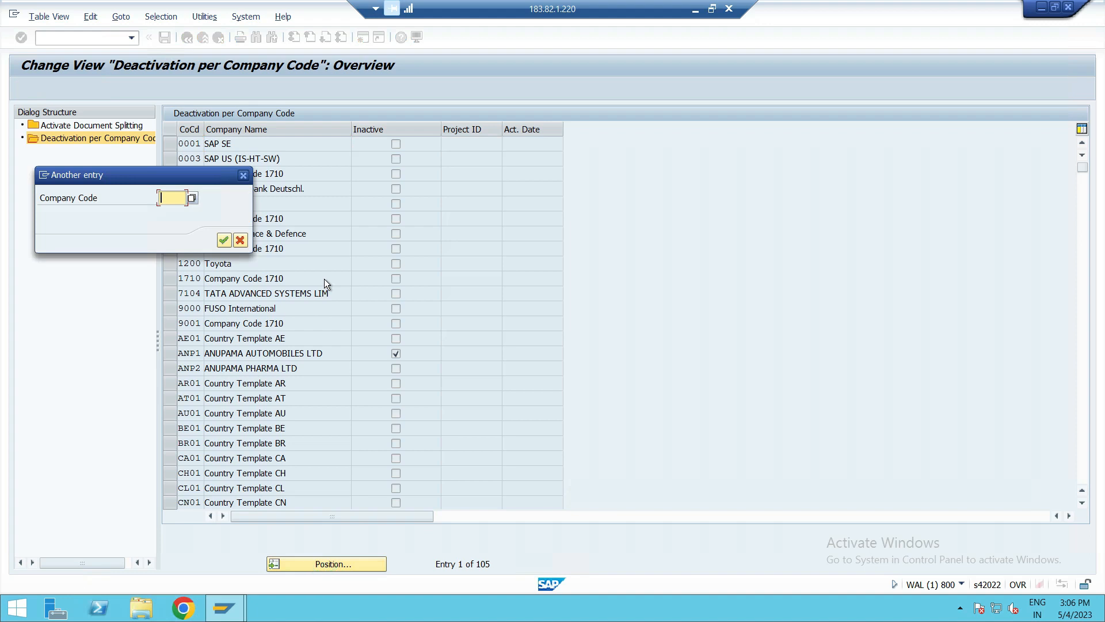
text(PUS1)
key(Return)
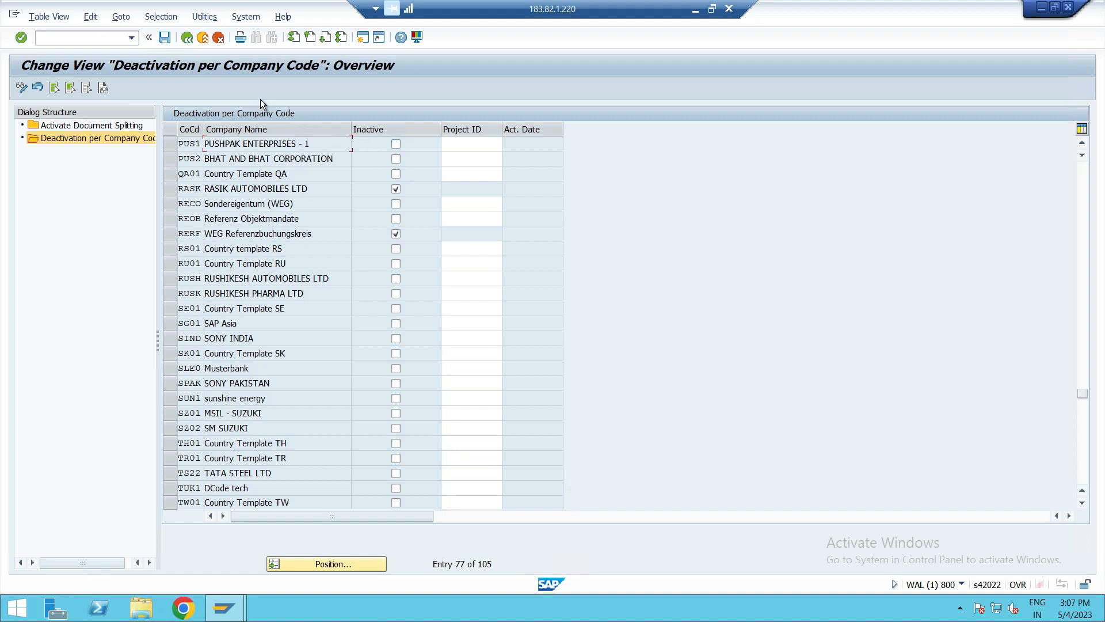
click(185, 38)
click(185, 38)
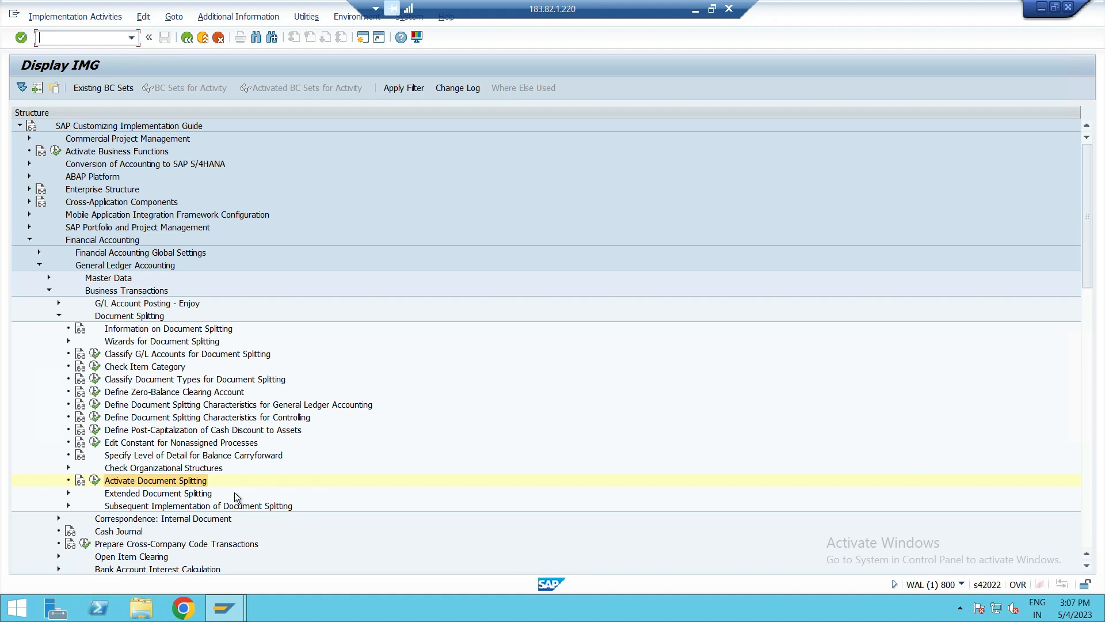
Open Classify Document Types for Document Splitting and examine the transactions and variants assigned throughout the document type list
click(92, 381)
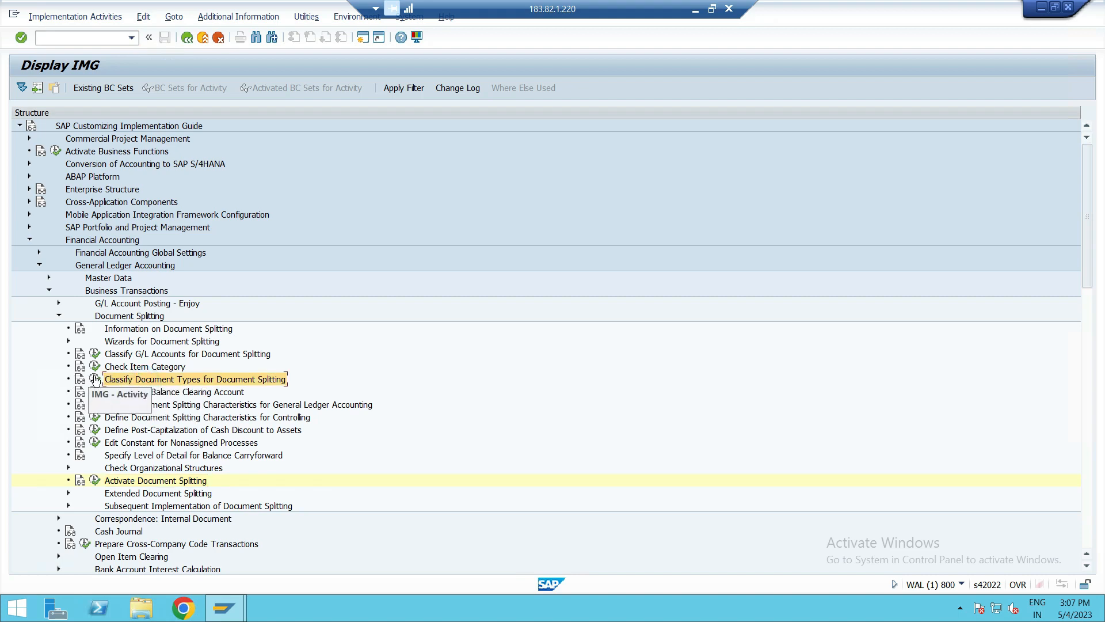
click(95, 380)
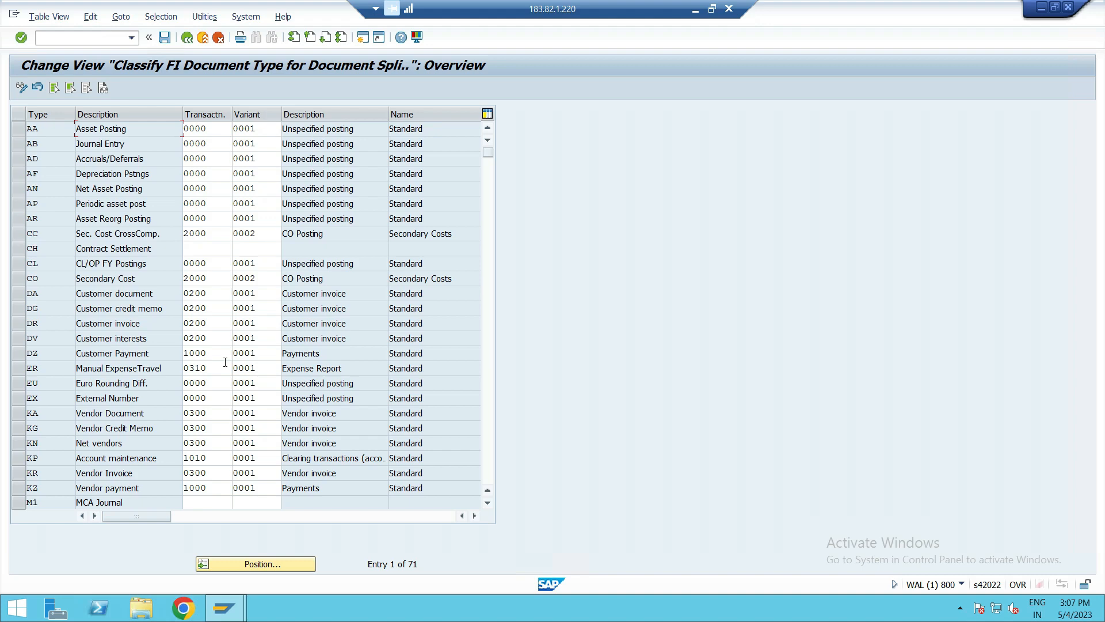
scroll(162, 300, down, 10)
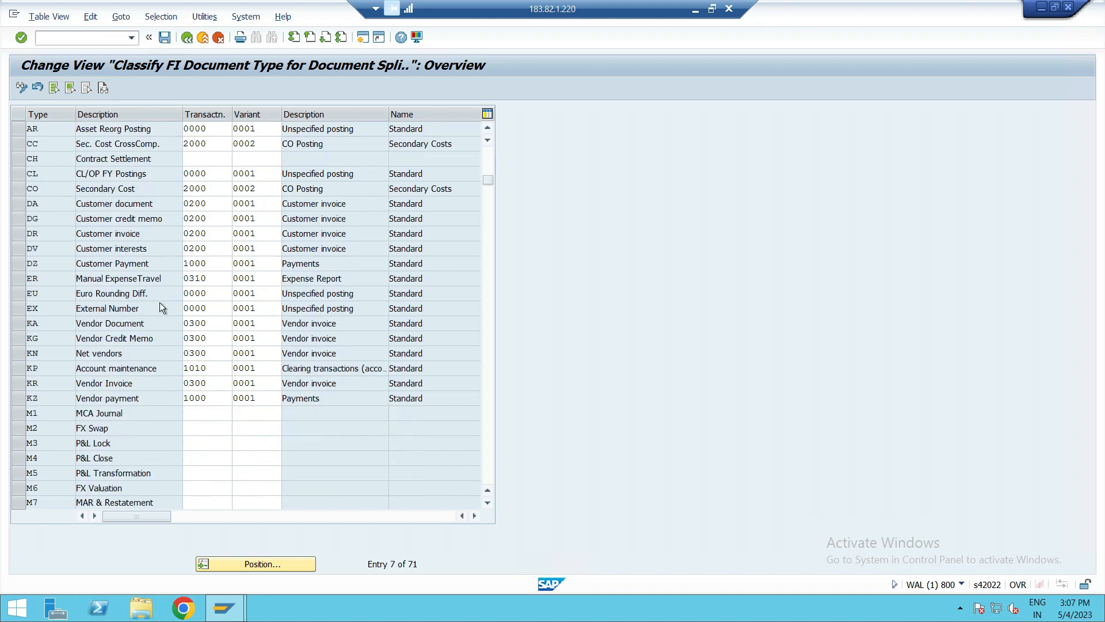
scroll(161, 304, down, 4)
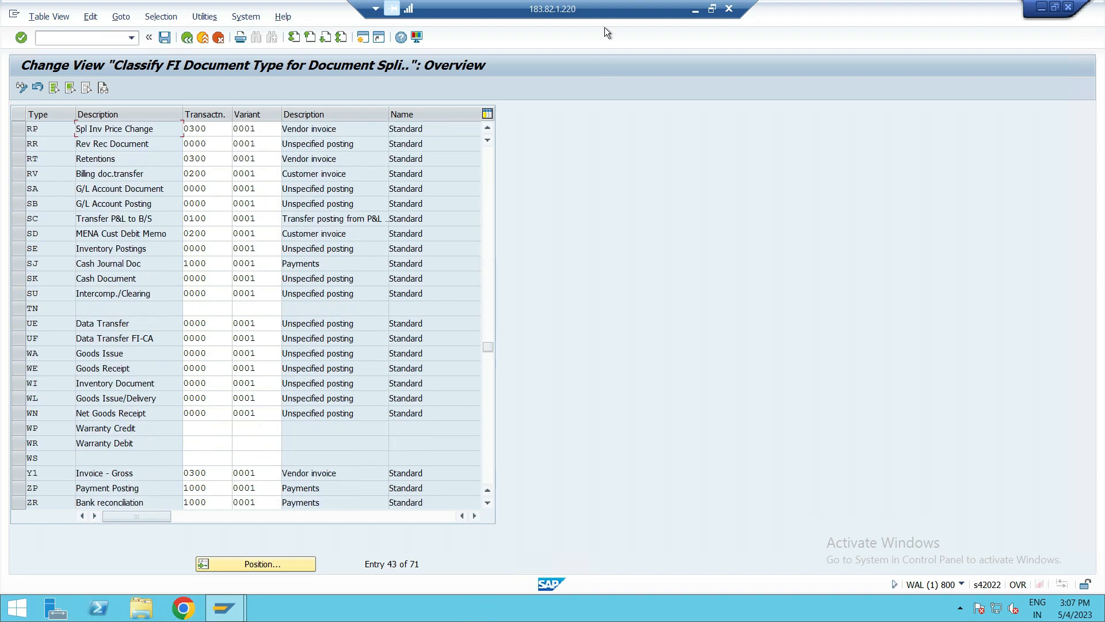
click(695, 9)
click(673, 609)
scroll(301, 321, down, 2)
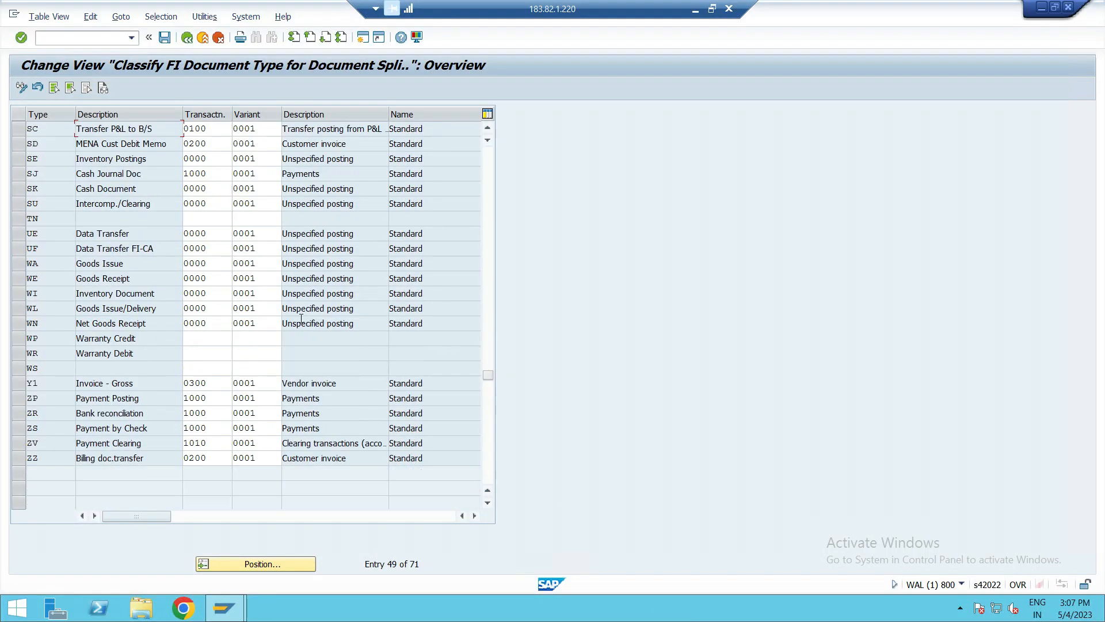
scroll(102, 428, up, 7)
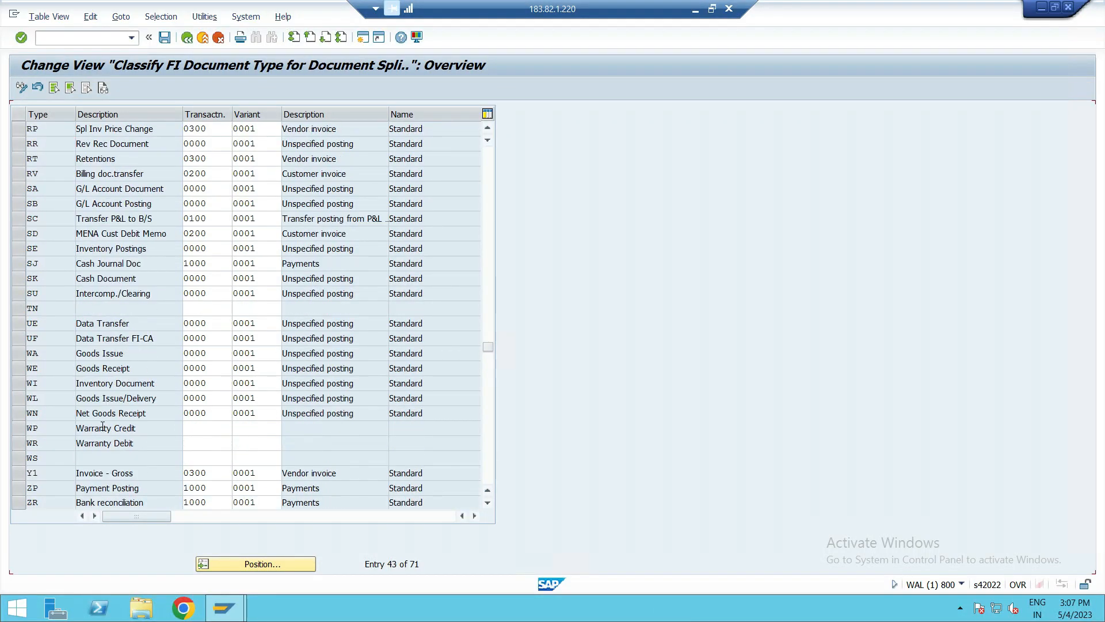
scroll(101, 429, down, 3)
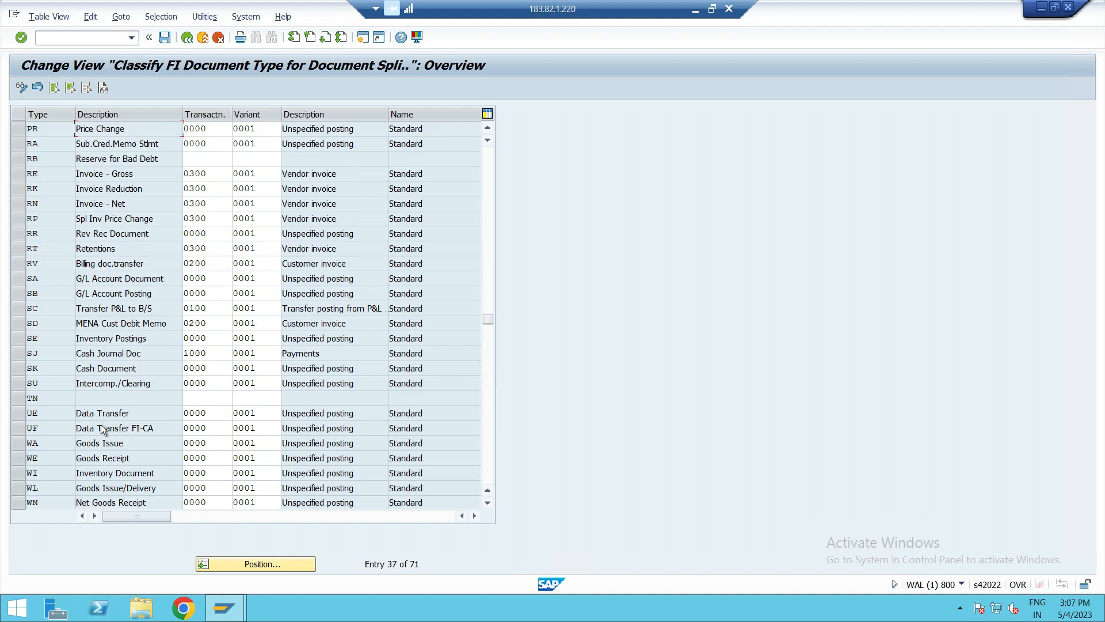
scroll(102, 429, down, 2)
scroll(102, 428, down, 1)
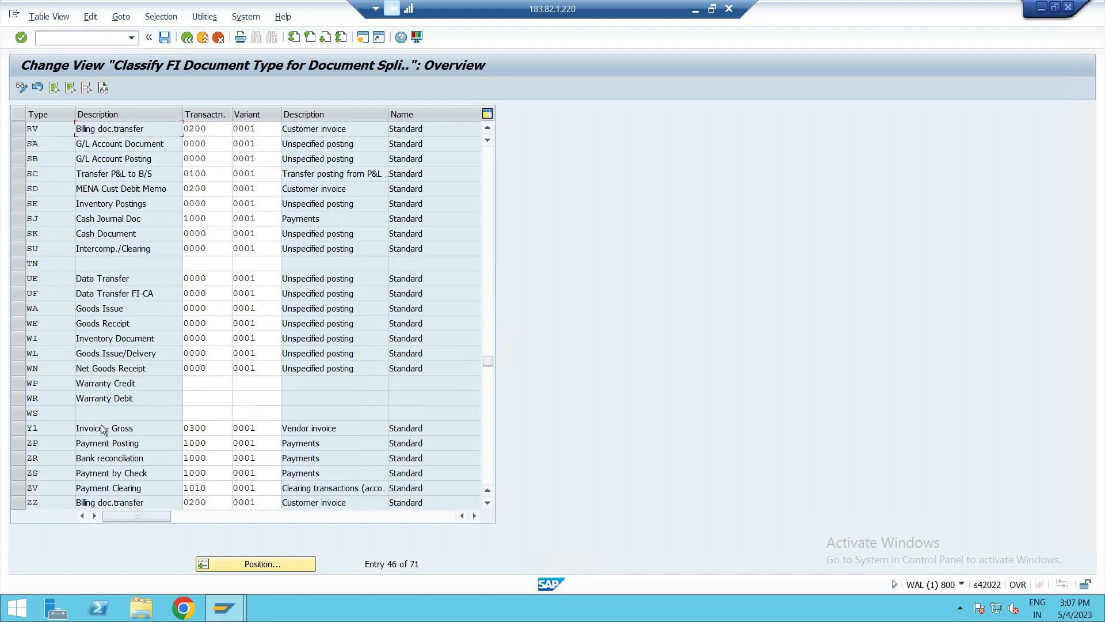
scroll(102, 427, down, 1)
scroll(152, 414, up, 12)
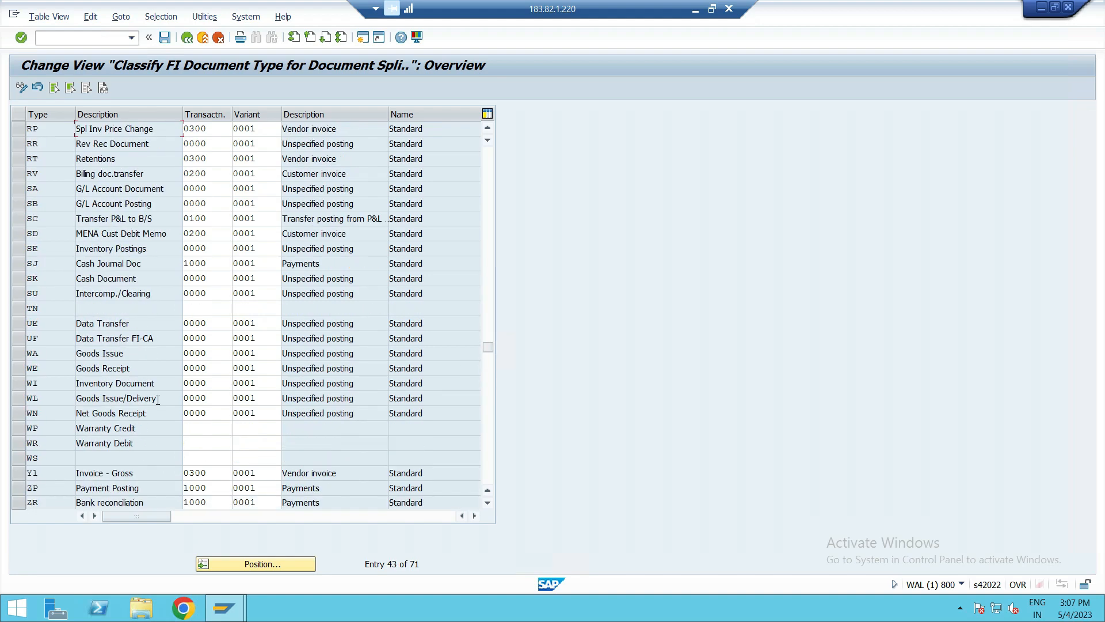
scroll(157, 400, up, 4)
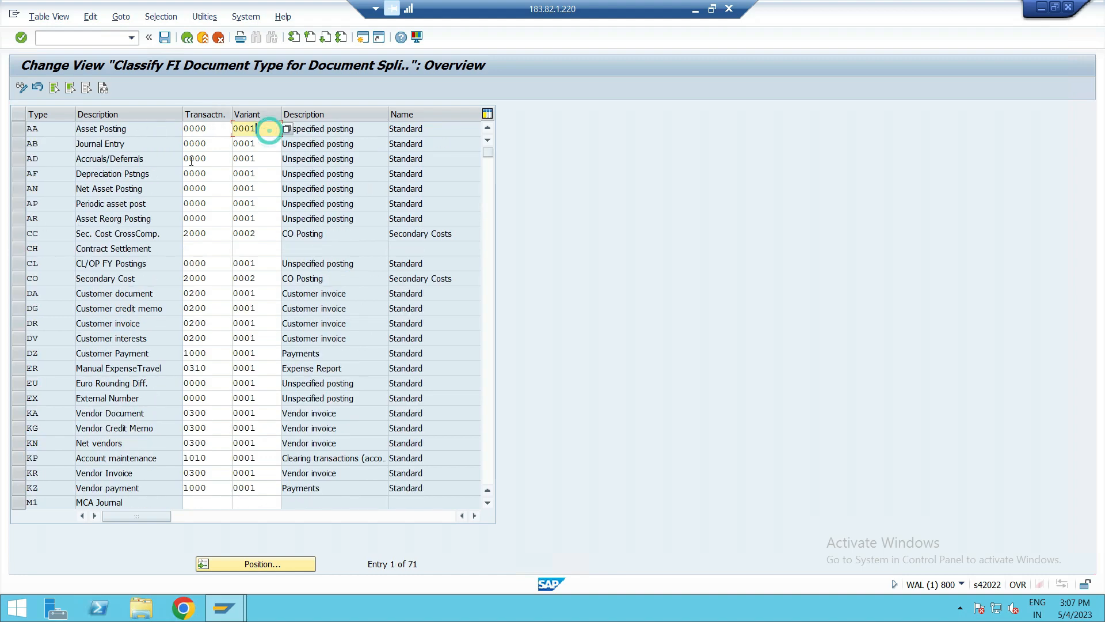
Try to open the Asset Posting entry of document type AA, and toggle the overview from change to display mode
click(77, 128)
double_click(77, 129)
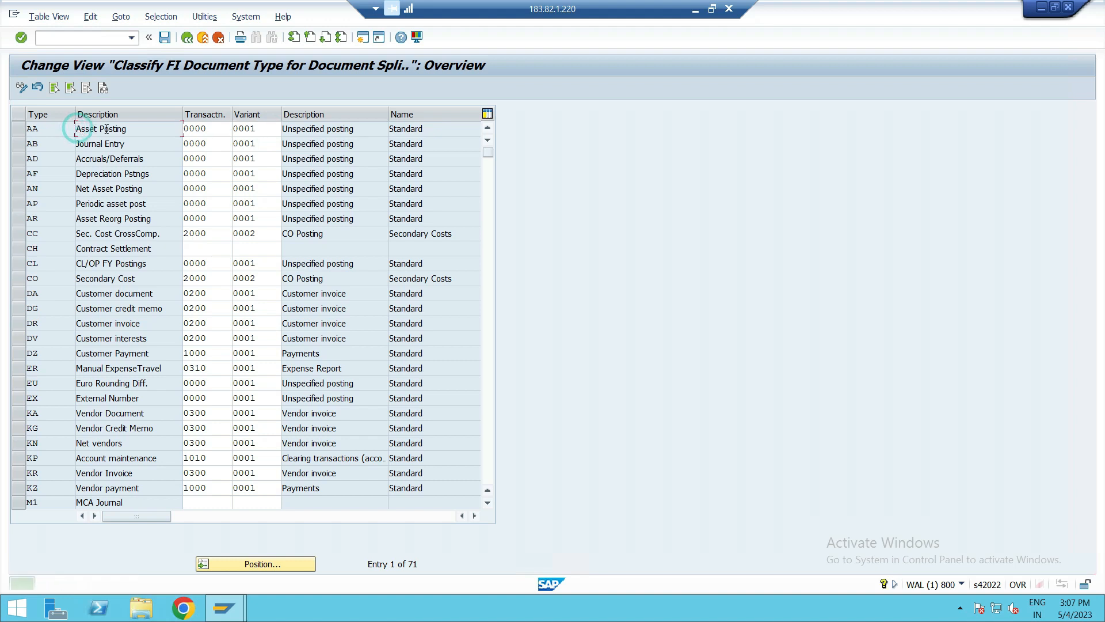
click(105, 127)
click(22, 87)
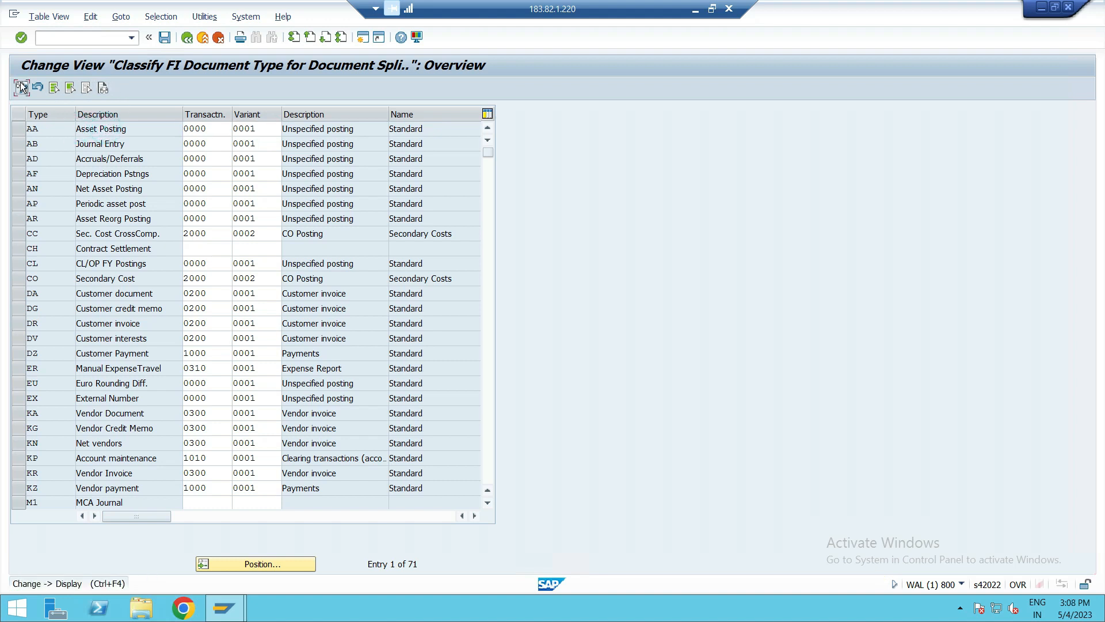
Try to open the entry of document type AA in display mode, and return to the IMG structure
double_click(41, 129)
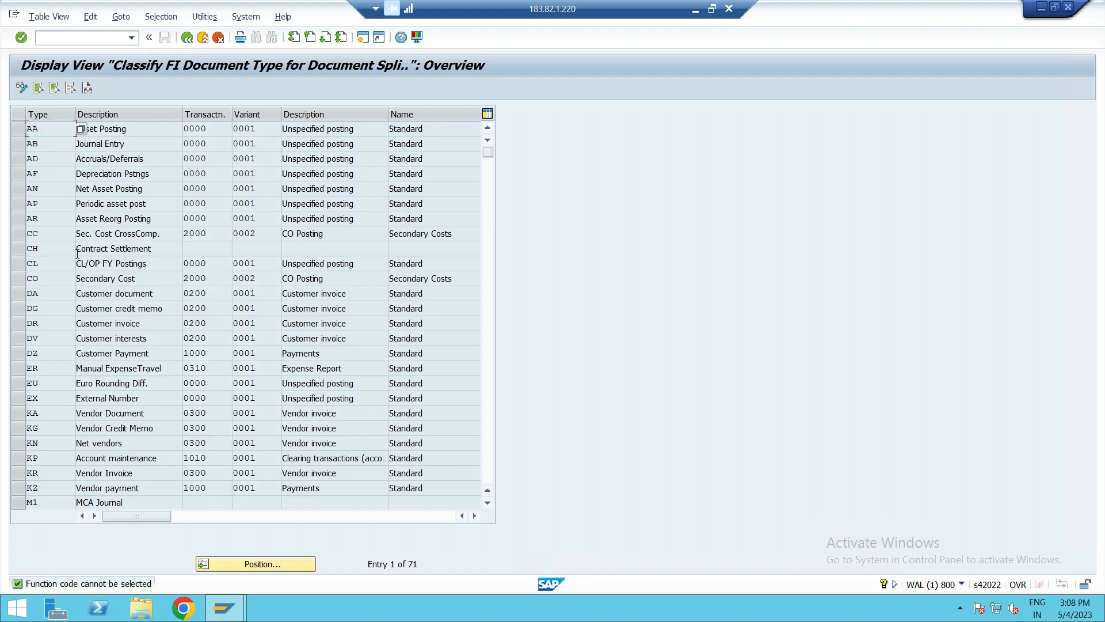
click(191, 42)
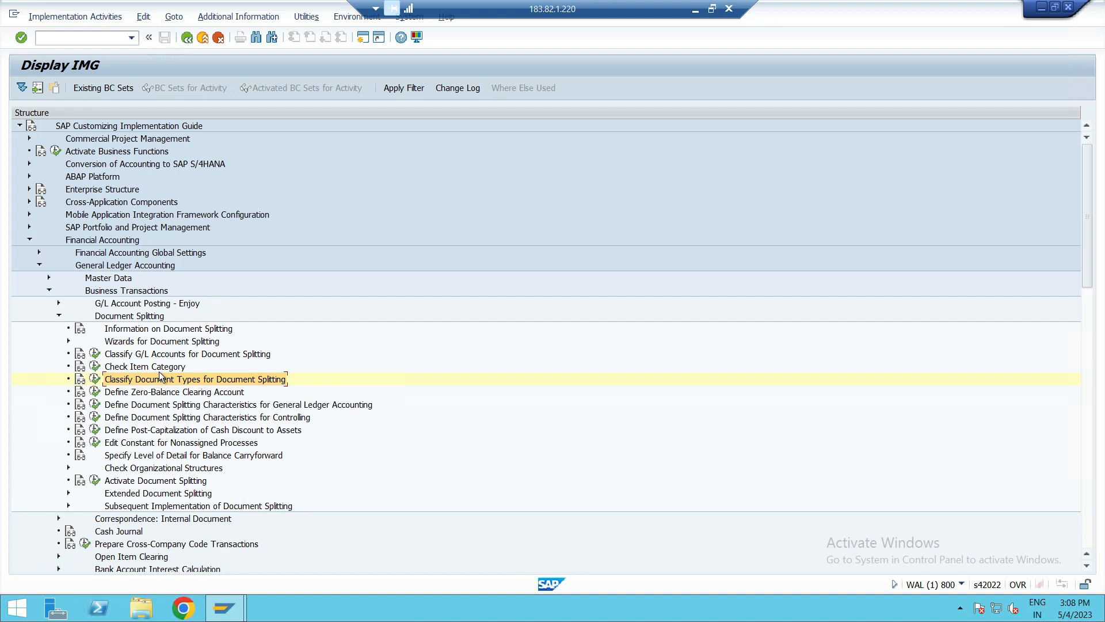
click(161, 354)
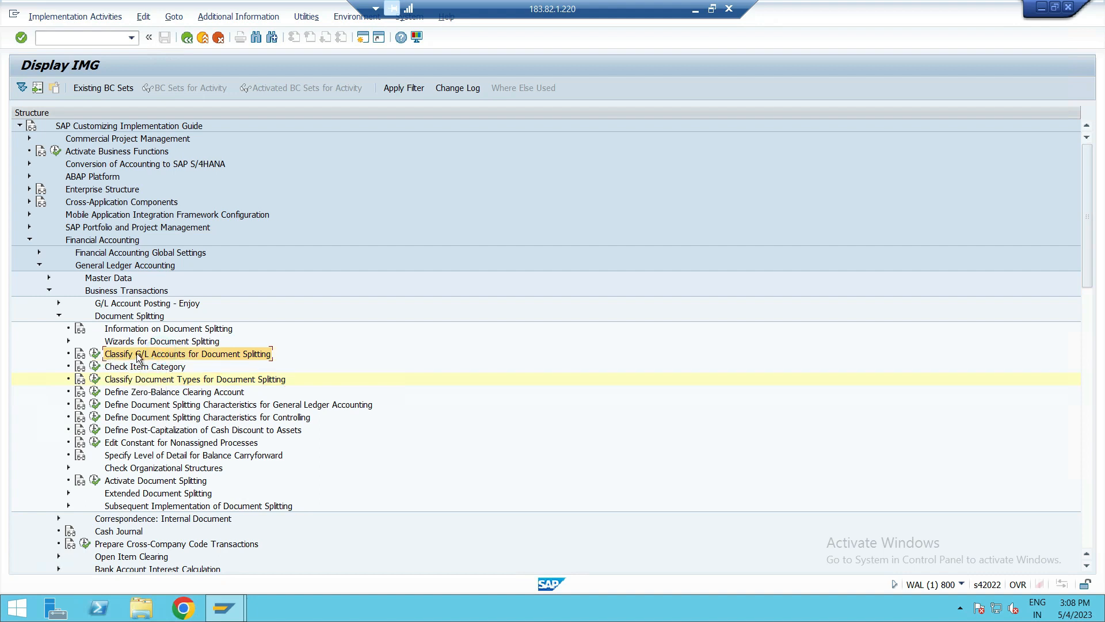
click(95, 354)
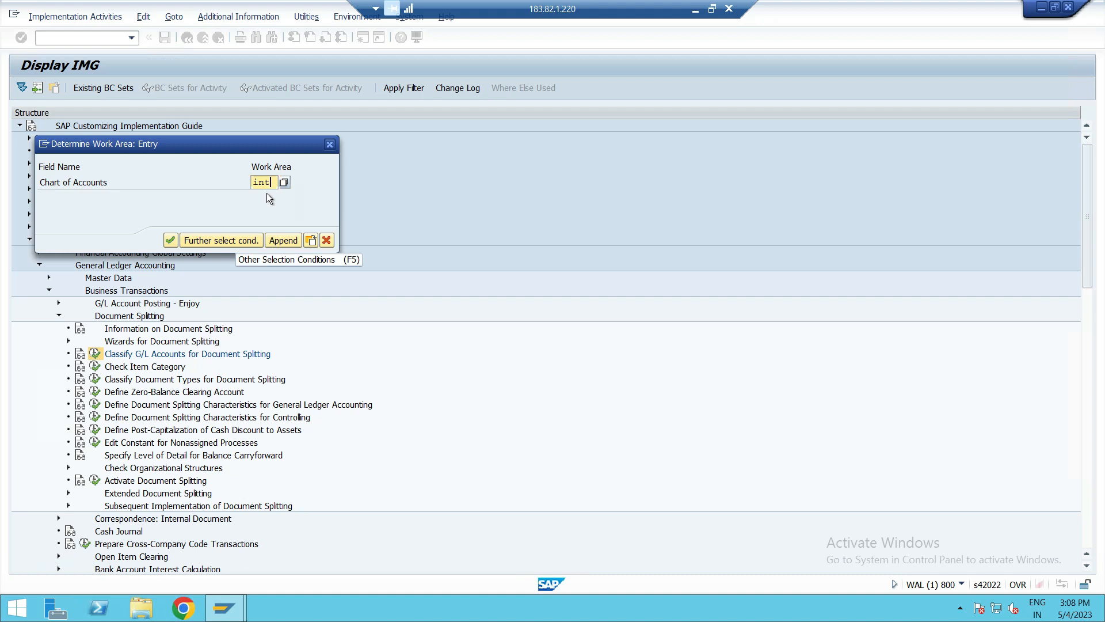
key(Return)
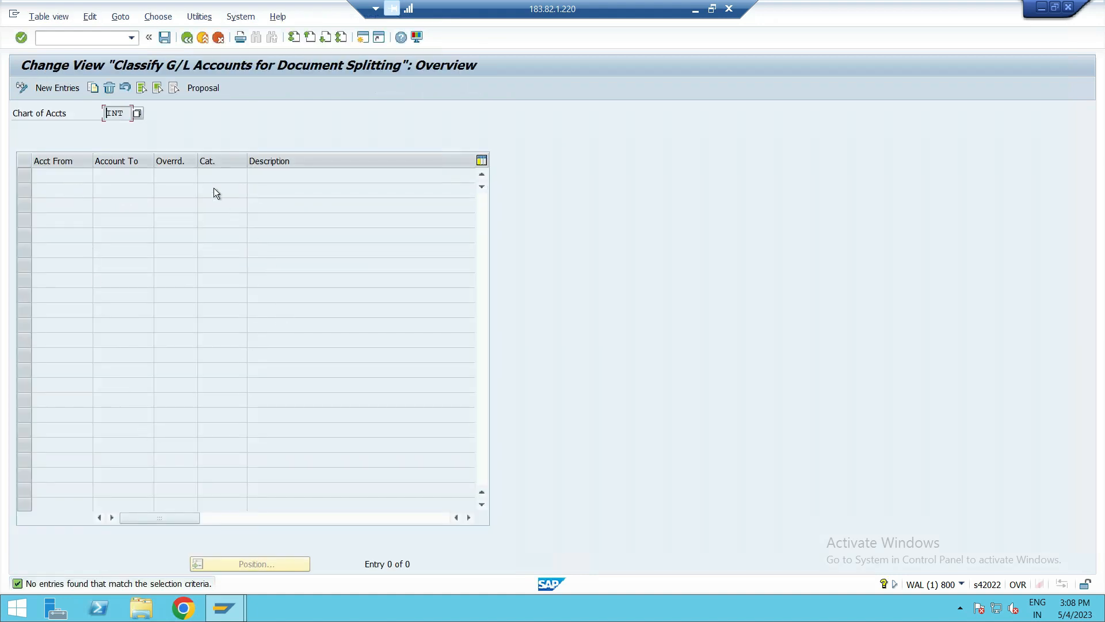
click(61, 83)
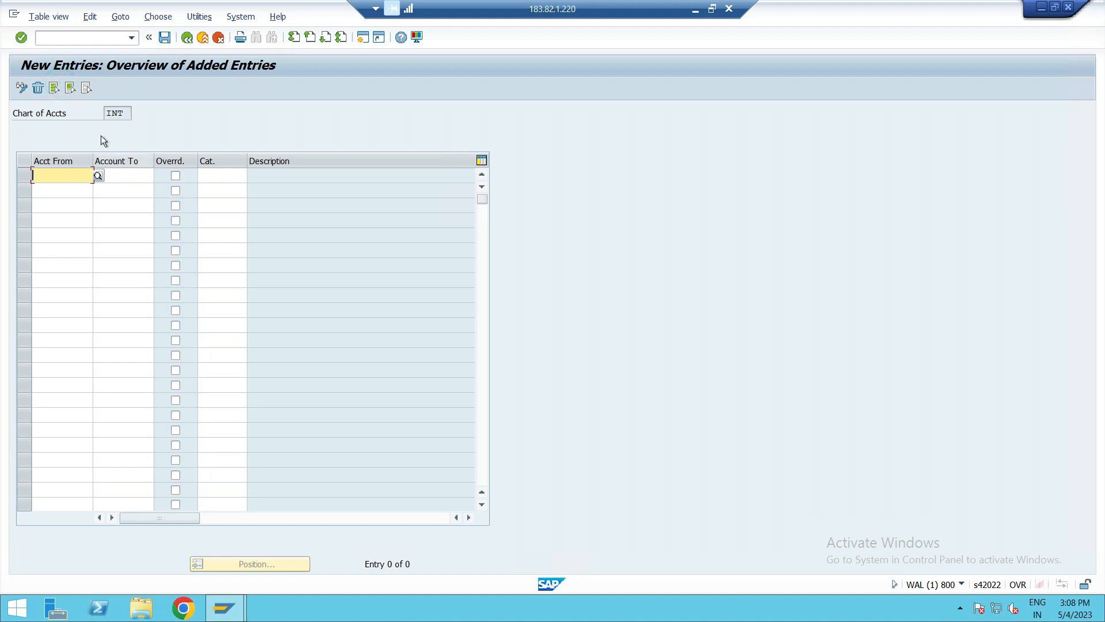
click(187, 37)
click(187, 37)
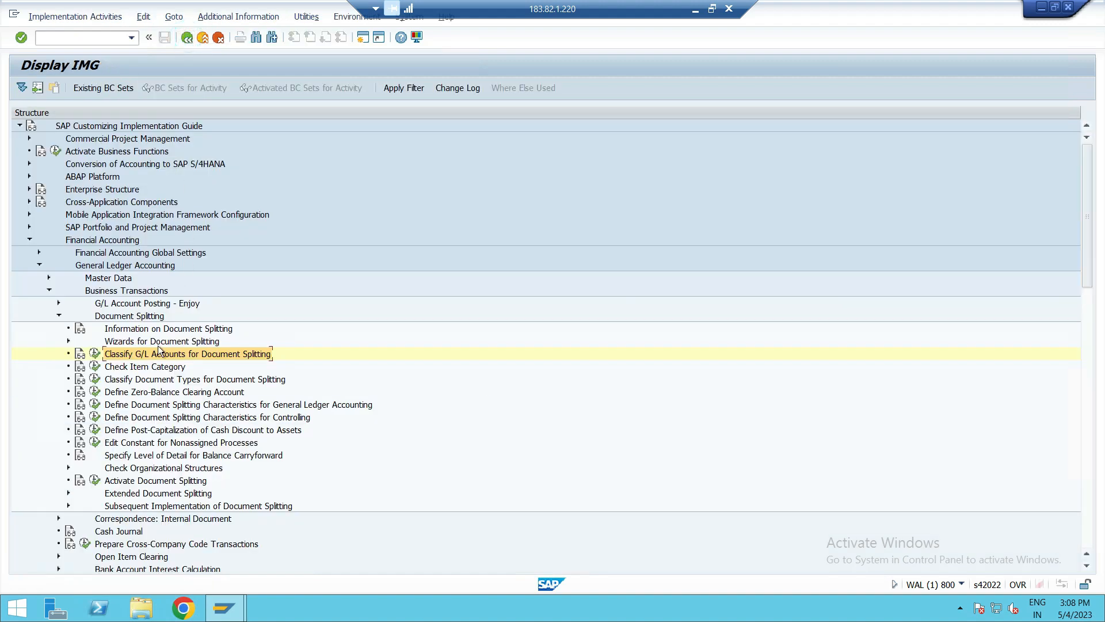
Open Classify G/L Accounts for Document Splitting for chart of accounts INT and start adding new entries
click(89, 341)
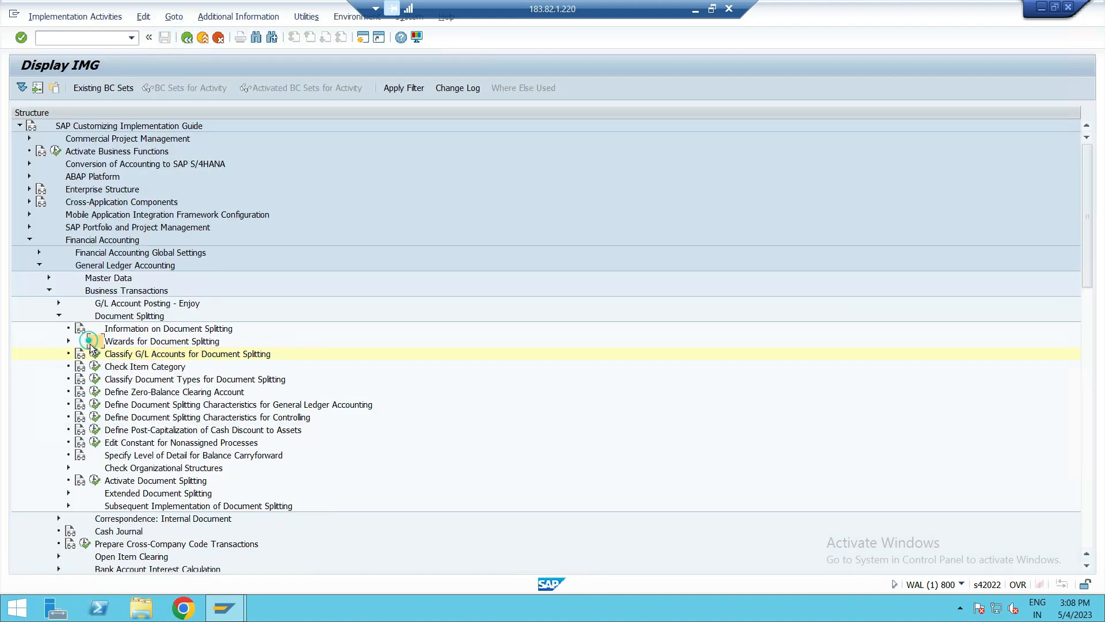
click(94, 353)
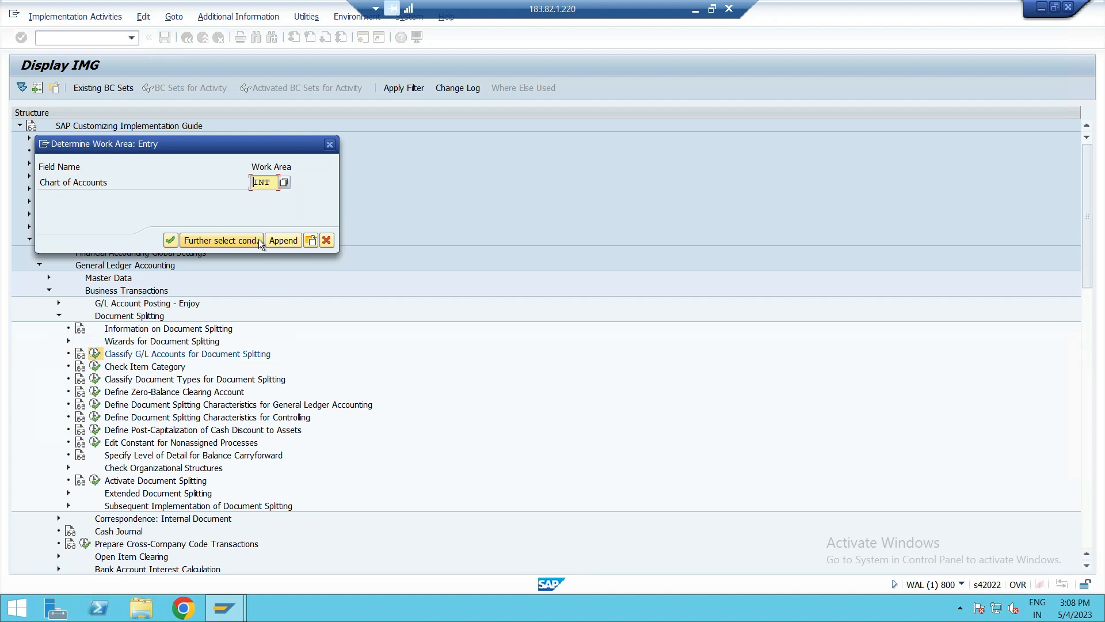
click(170, 241)
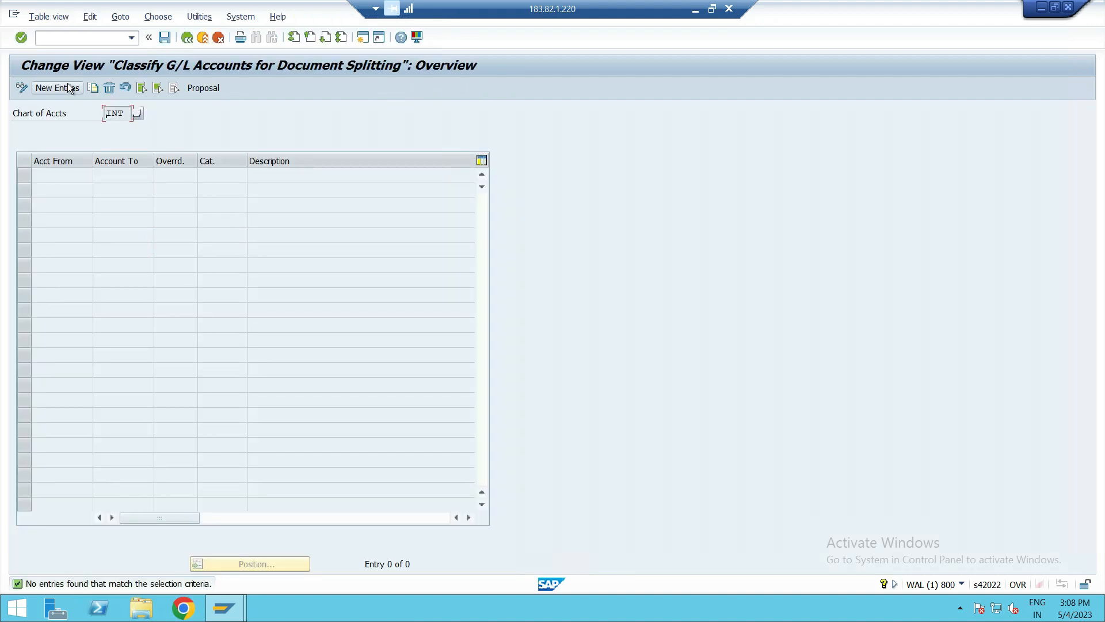
click(56, 88)
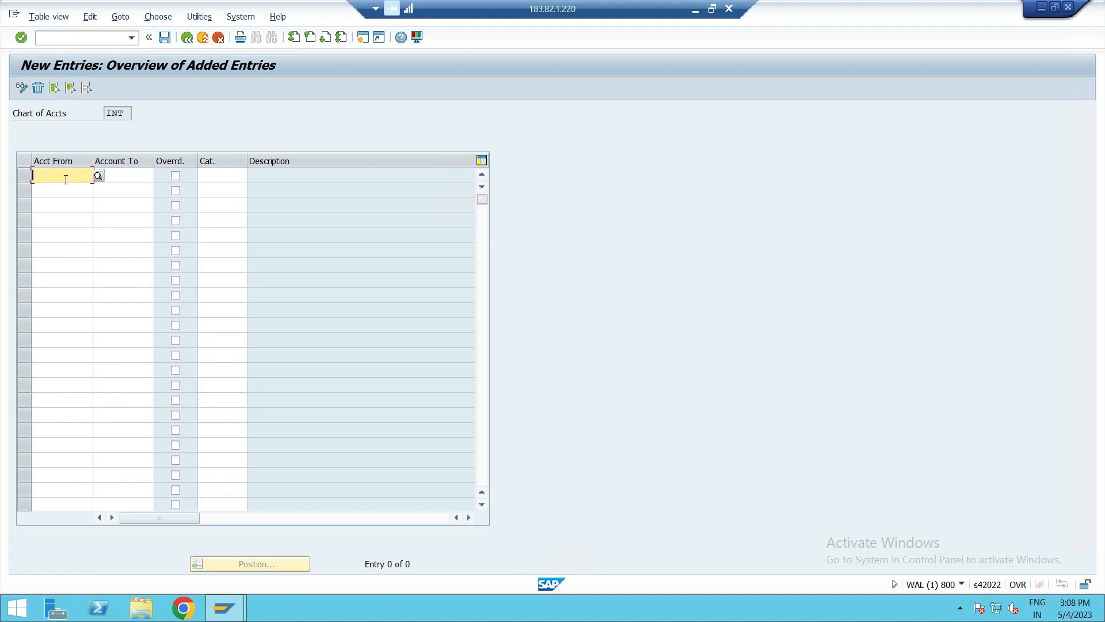
Enter the first account range from 1000 to 78300 and assign it item category 07000
text(1000)
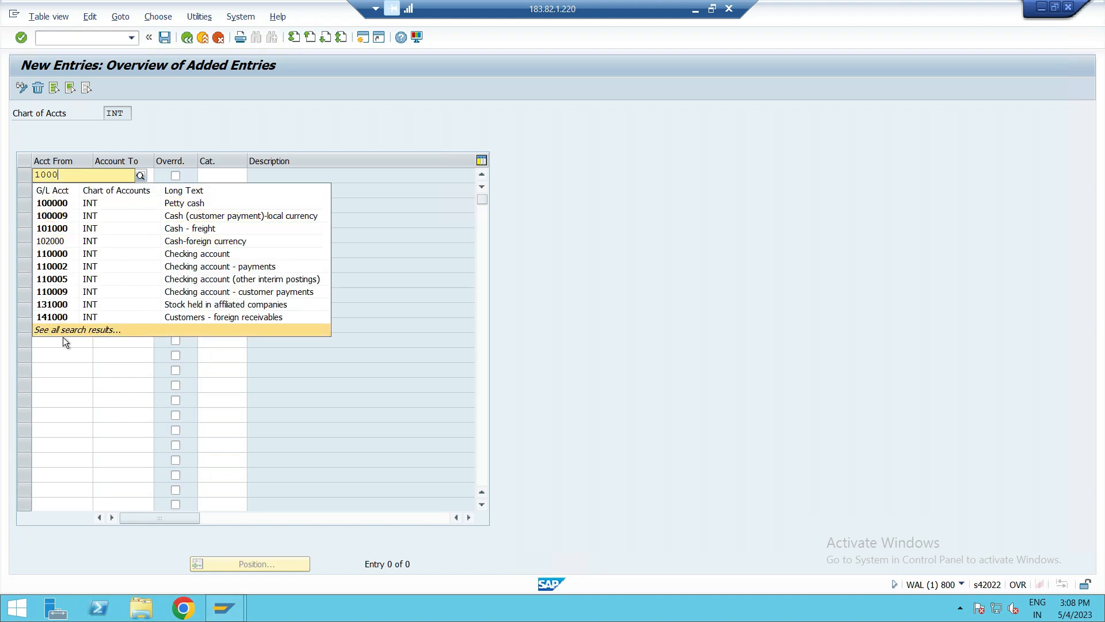
click(62, 368)
click(103, 175)
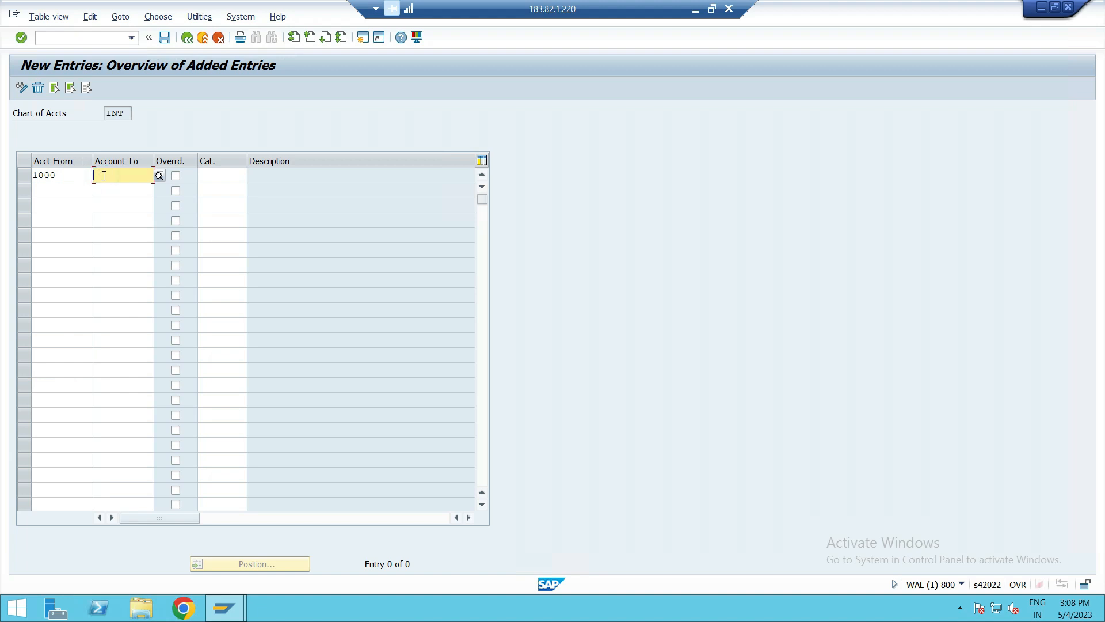
text(78300)
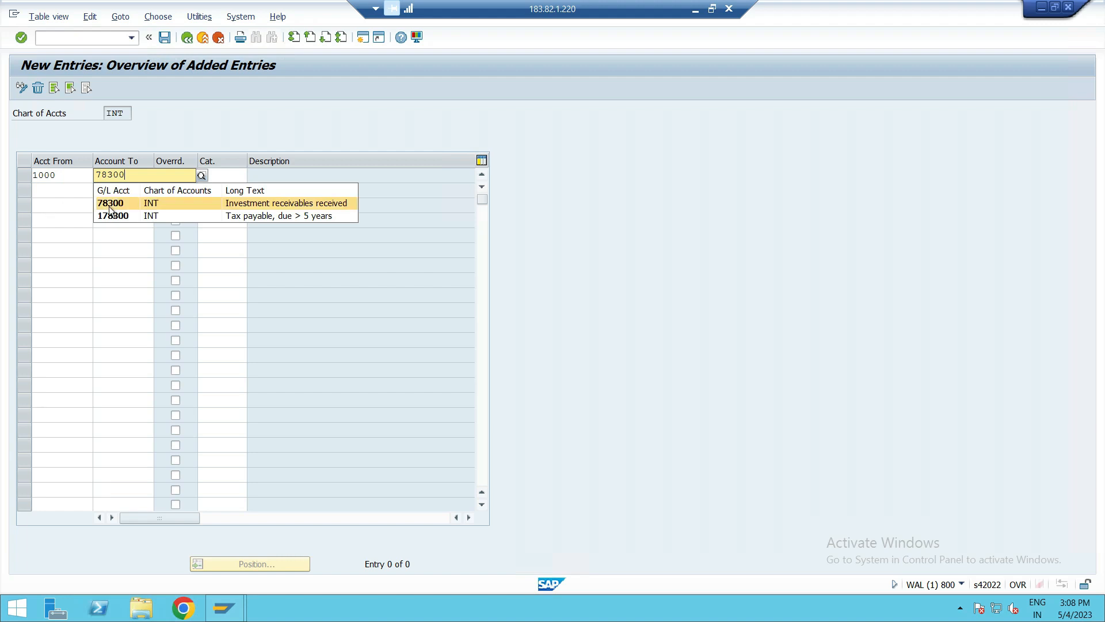
click(110, 208)
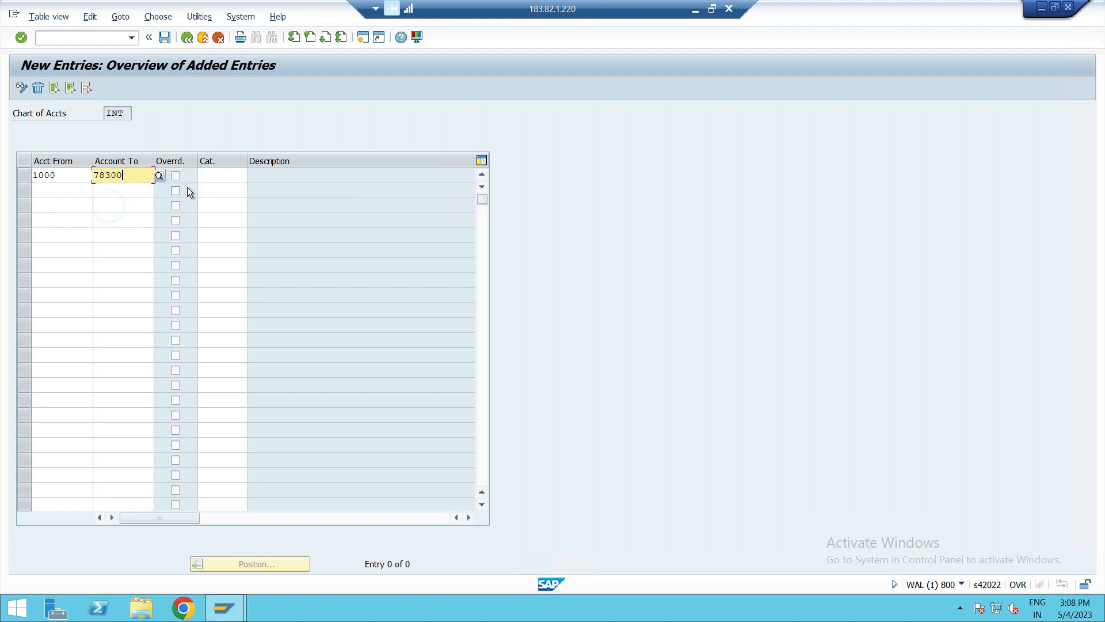
click(208, 177)
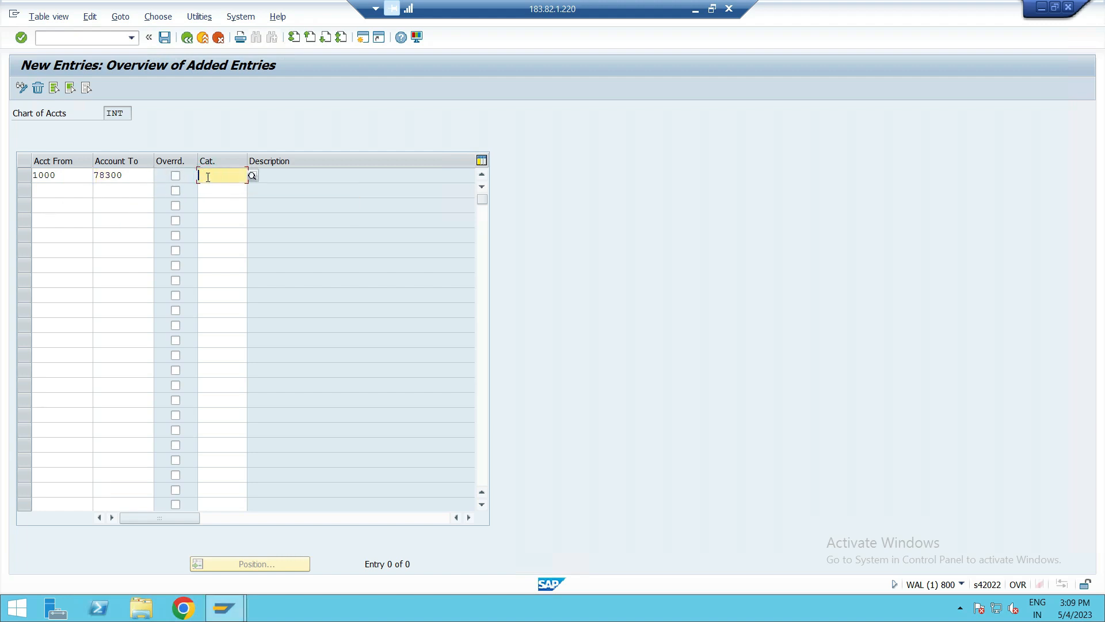
text(0700)
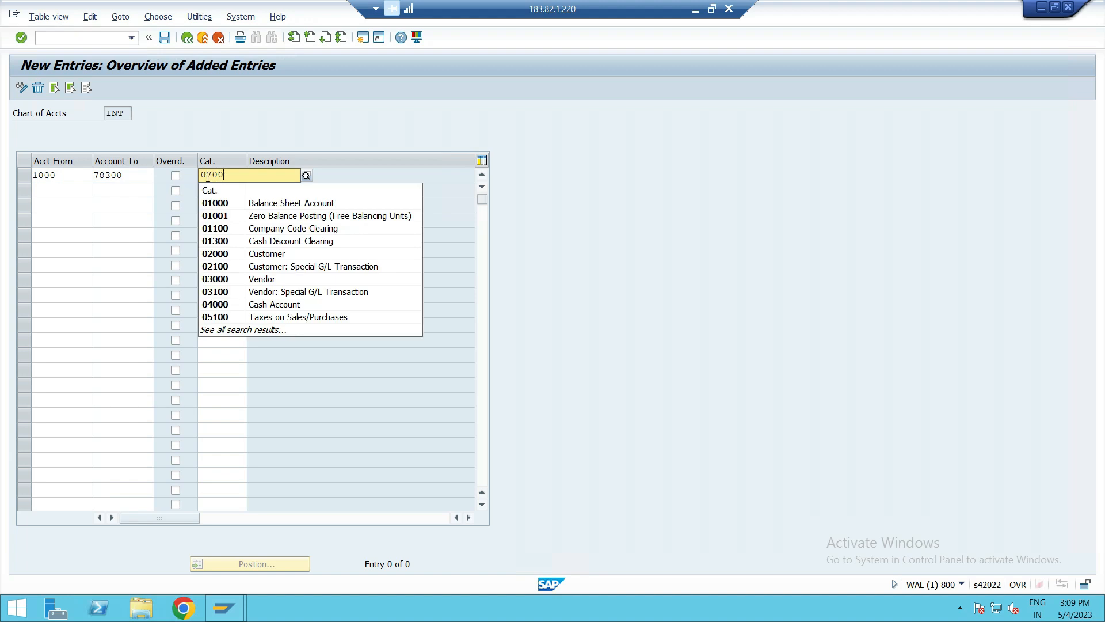
click(221, 205)
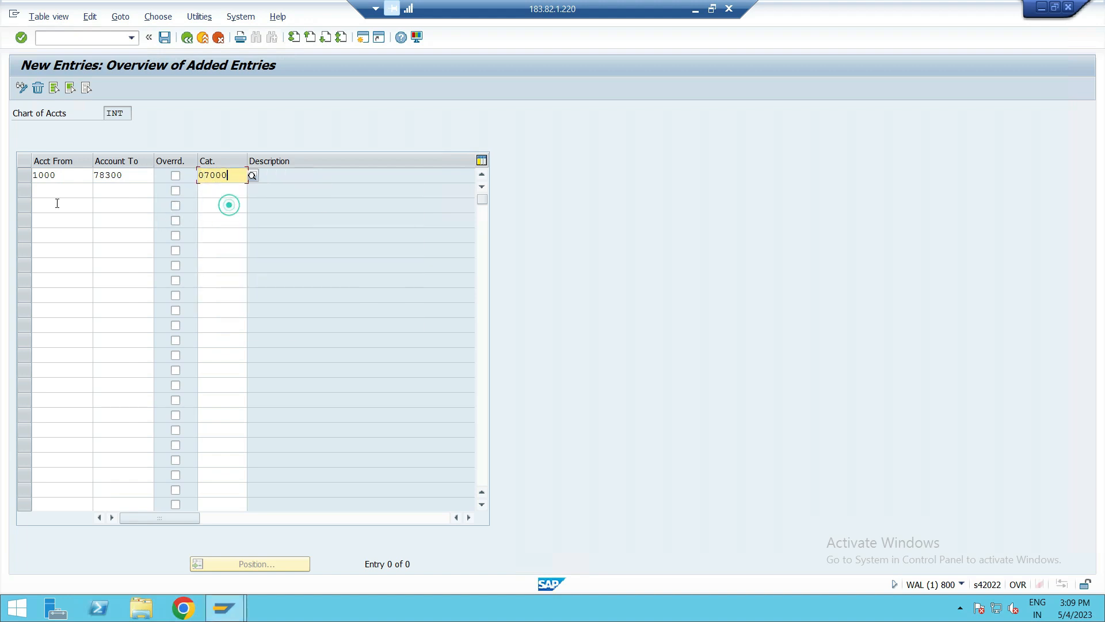
Add a second account range from 100000 to 126000 with item category 01000
click(69, 190)
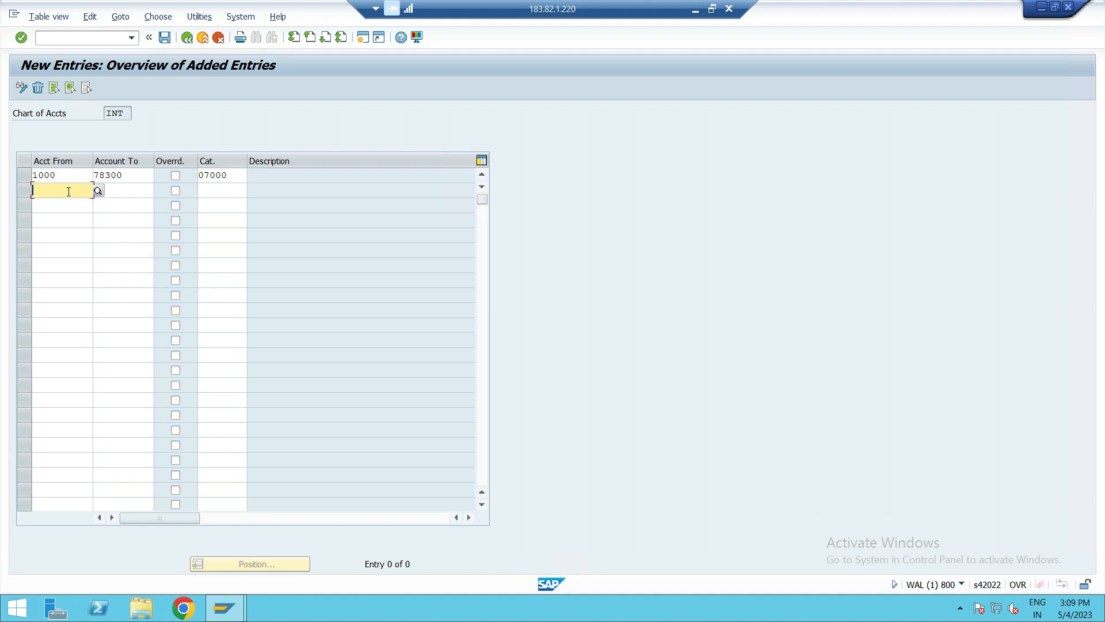
text(100000)
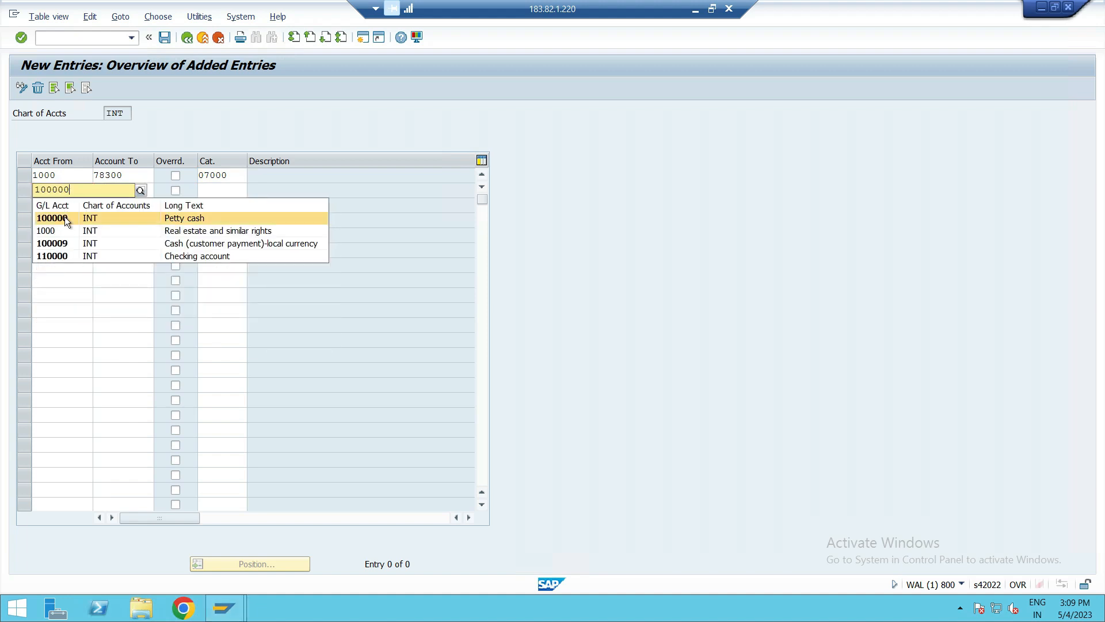
click(64, 217)
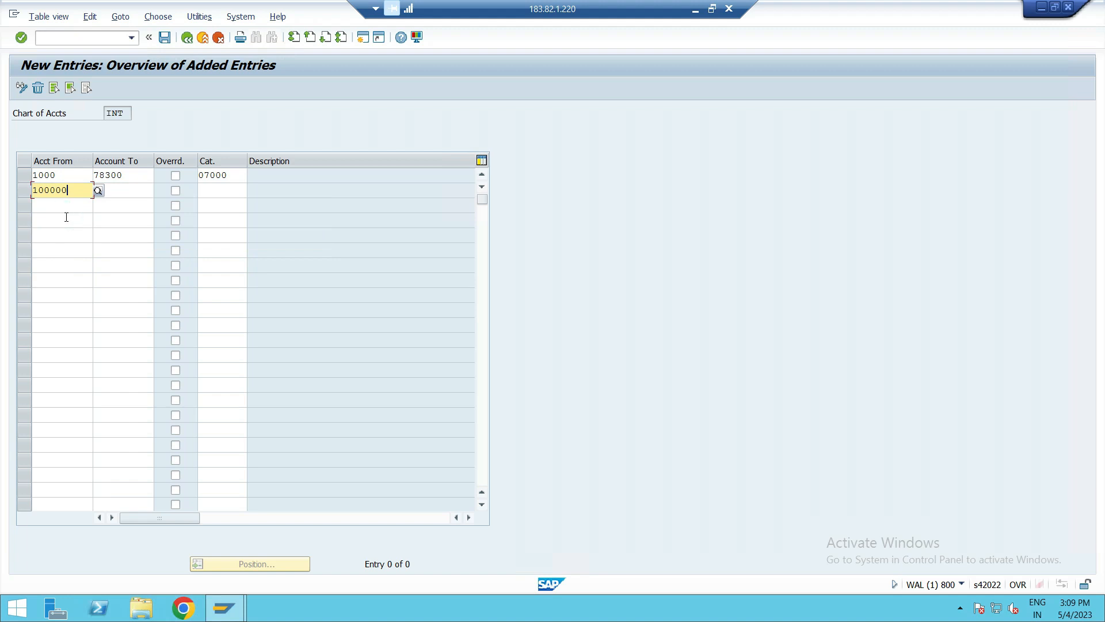
click(148, 195)
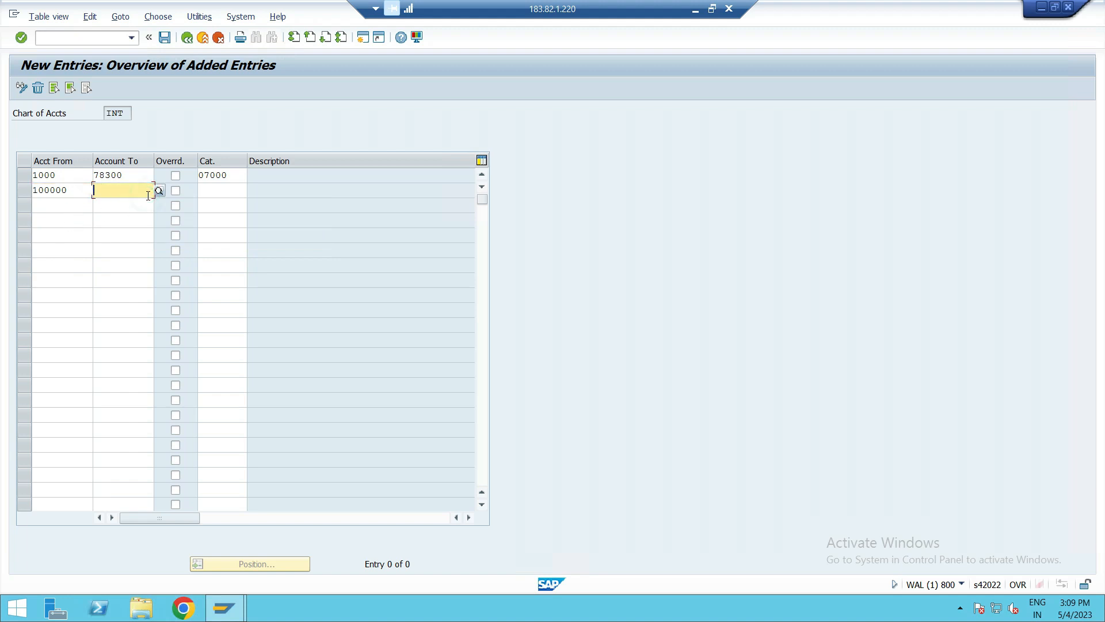
text(12600)
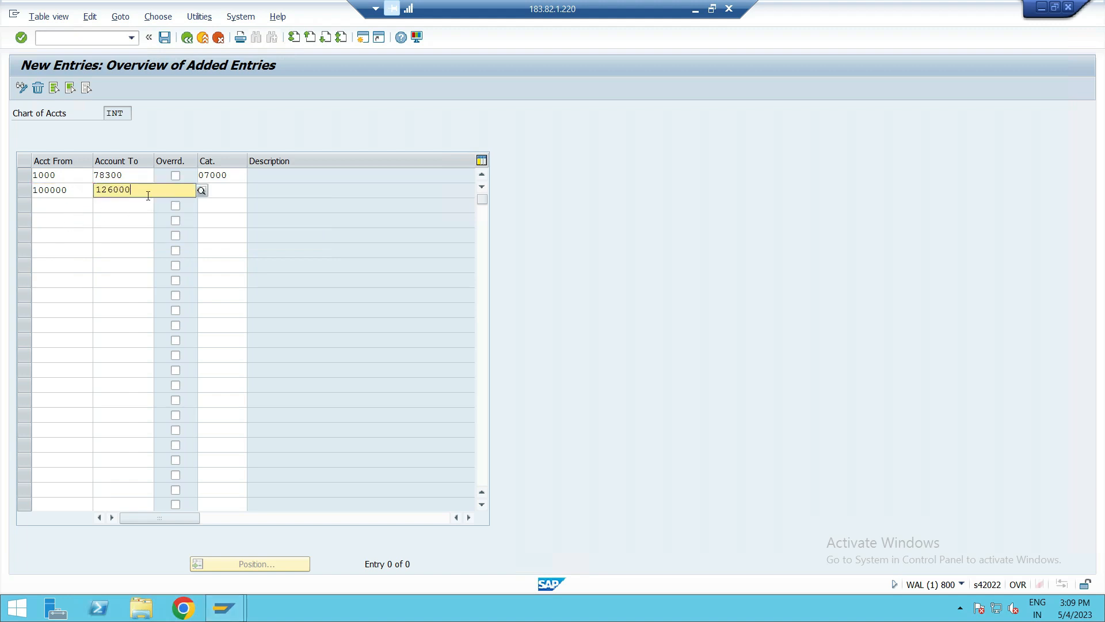
text(0)
click(131, 220)
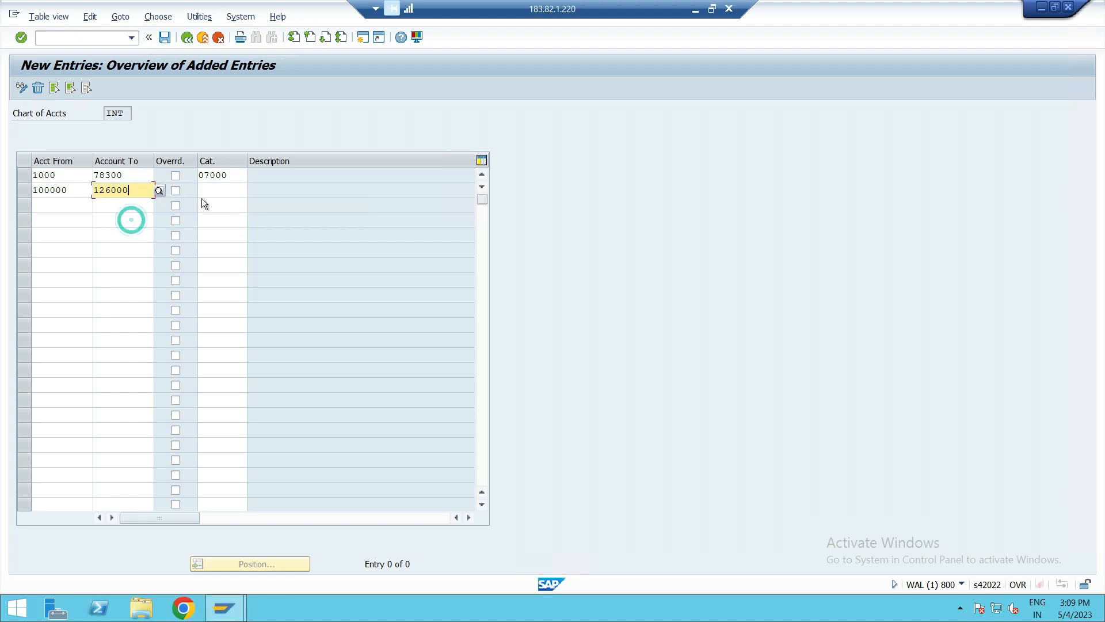
click(222, 192)
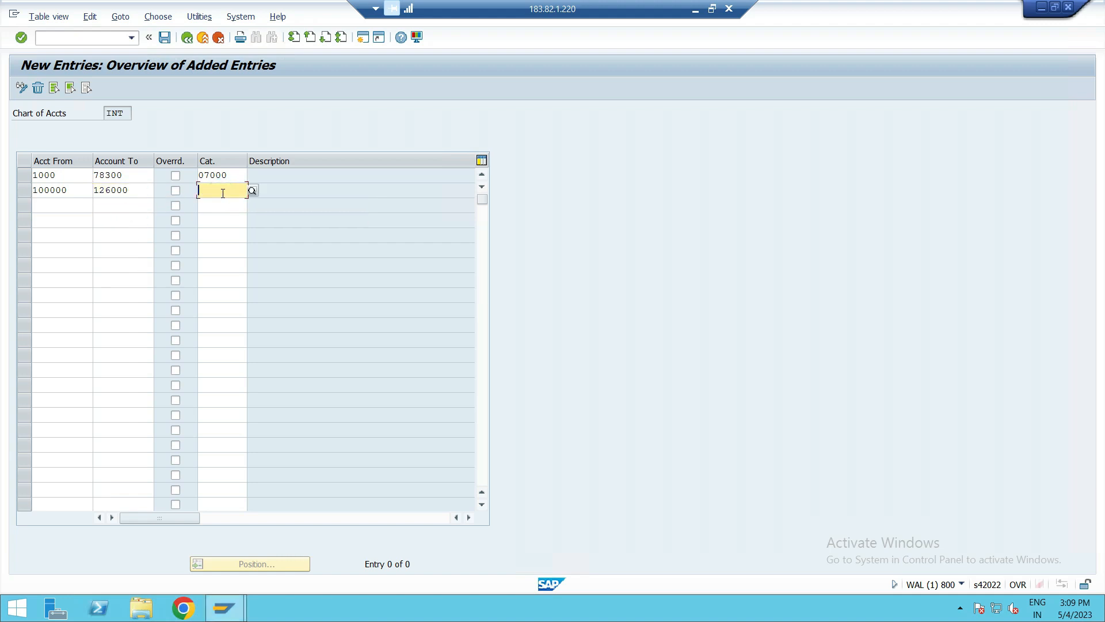
text(01000)
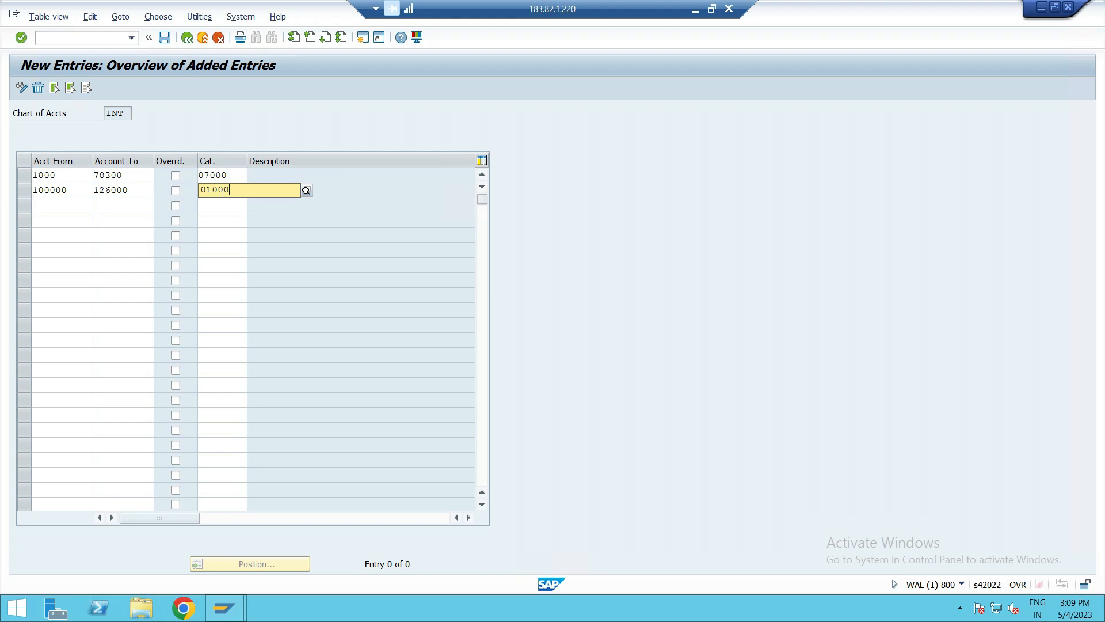
click(223, 215)
Add a third account range from 126001 to 200000 with item category 01000
click(69, 204)
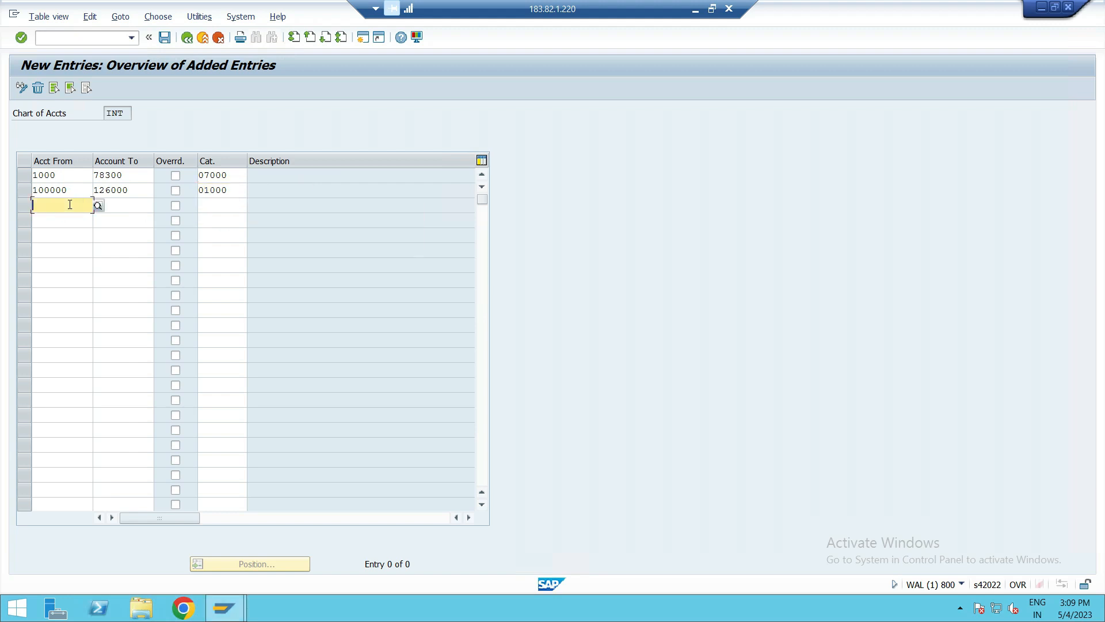
text(126001)
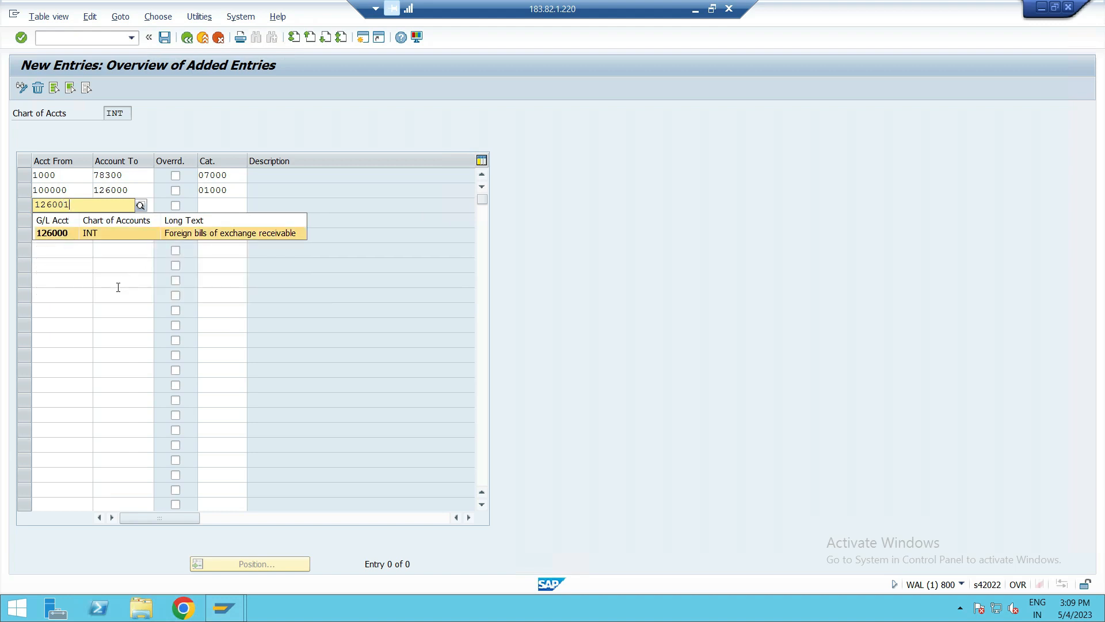
click(118, 287)
click(118, 203)
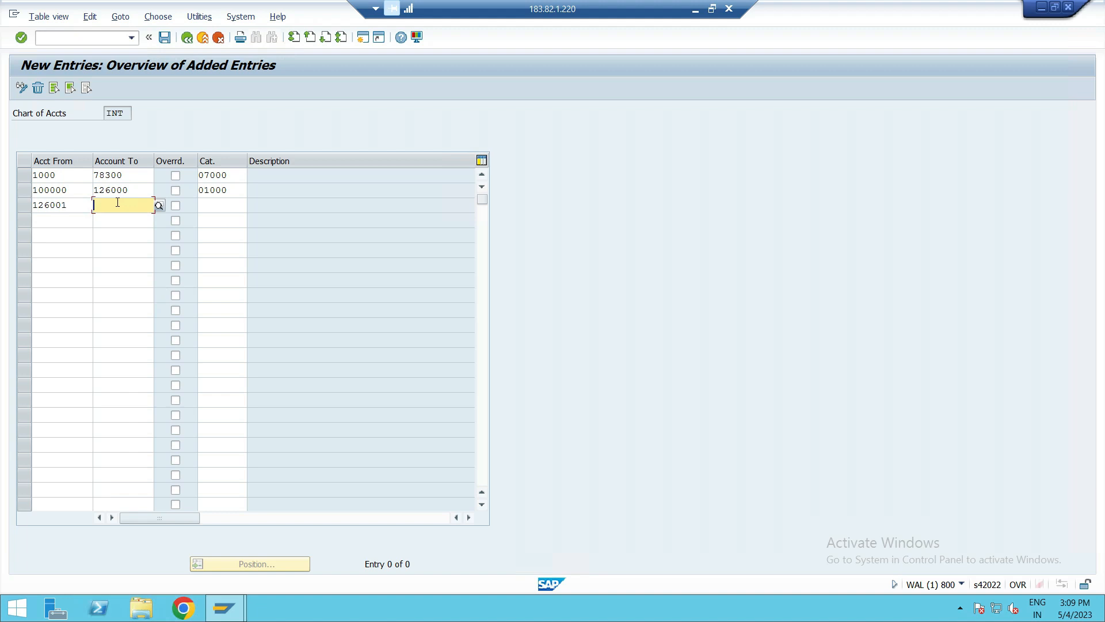
text(200000)
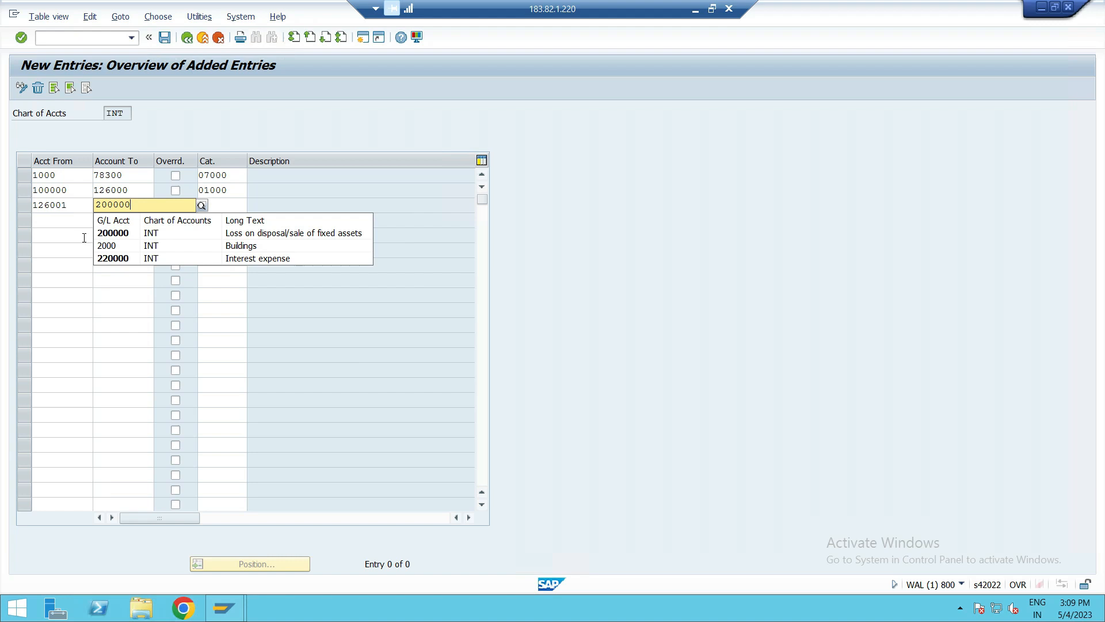
click(56, 243)
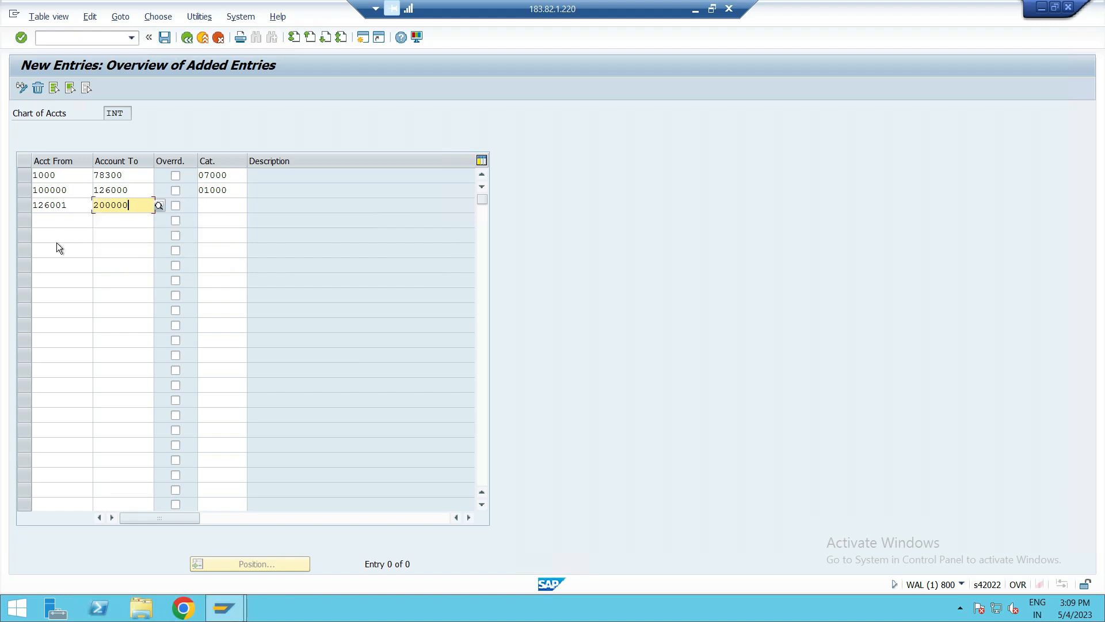
click(210, 205)
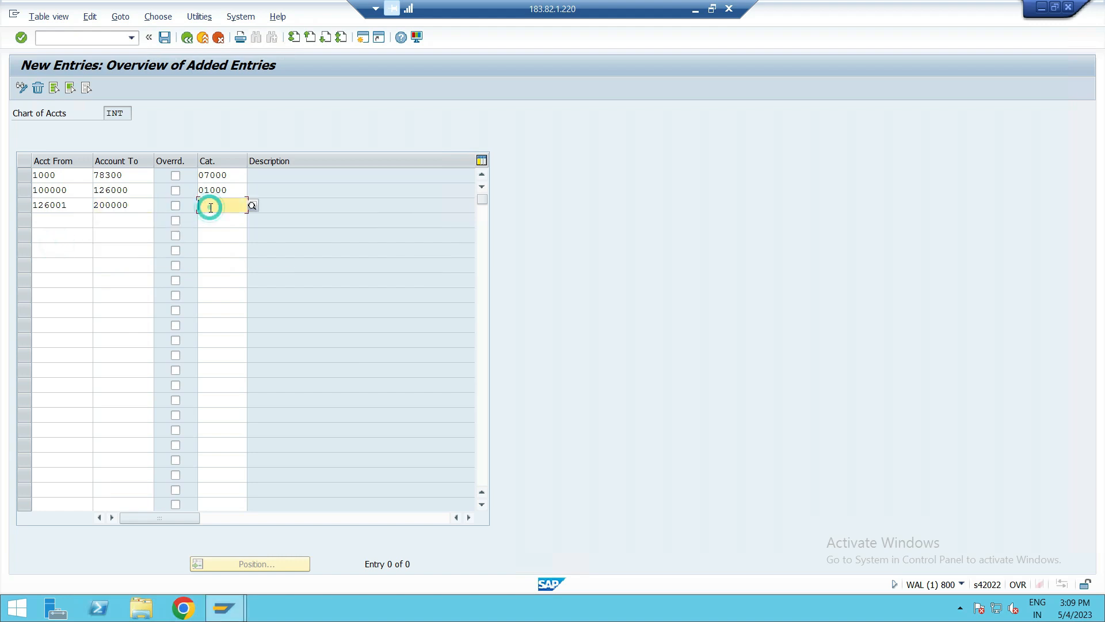
text(01000)
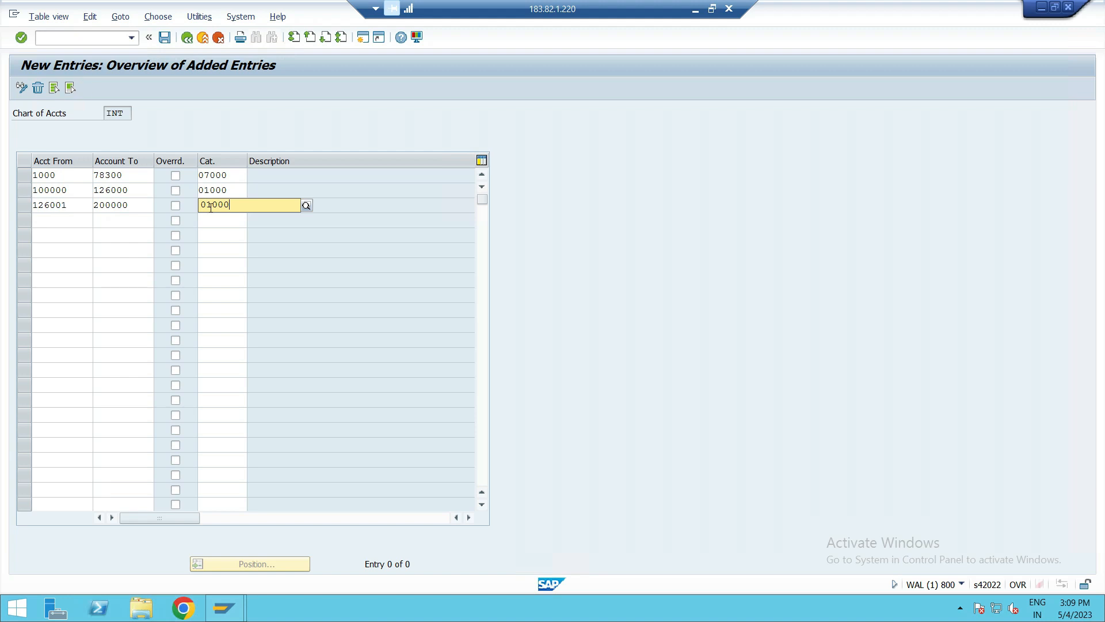
click(216, 234)
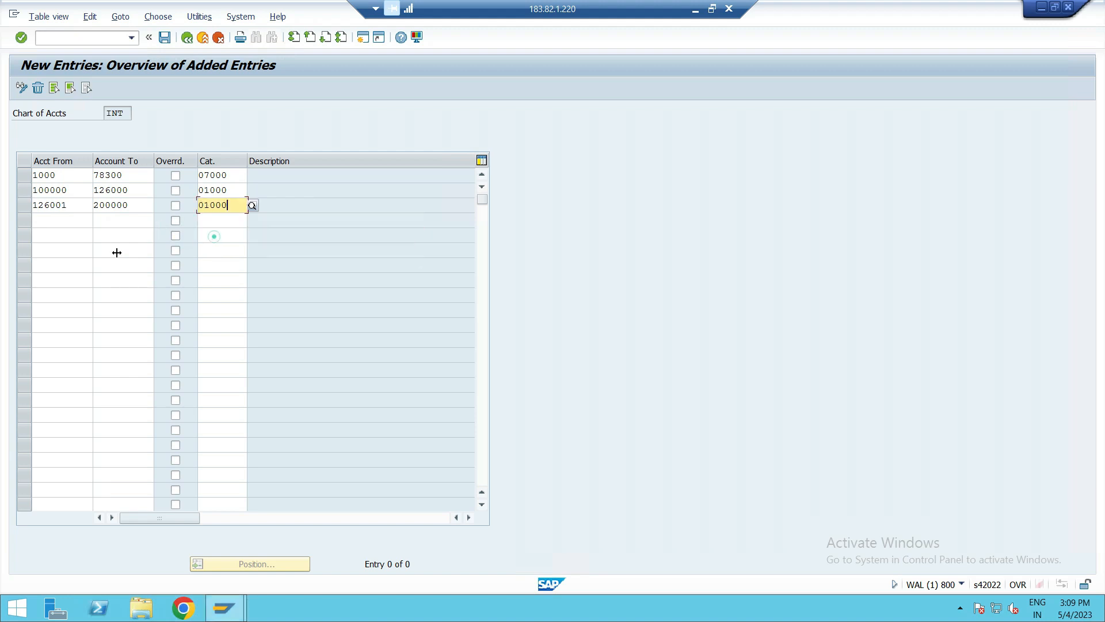
click(58, 223)
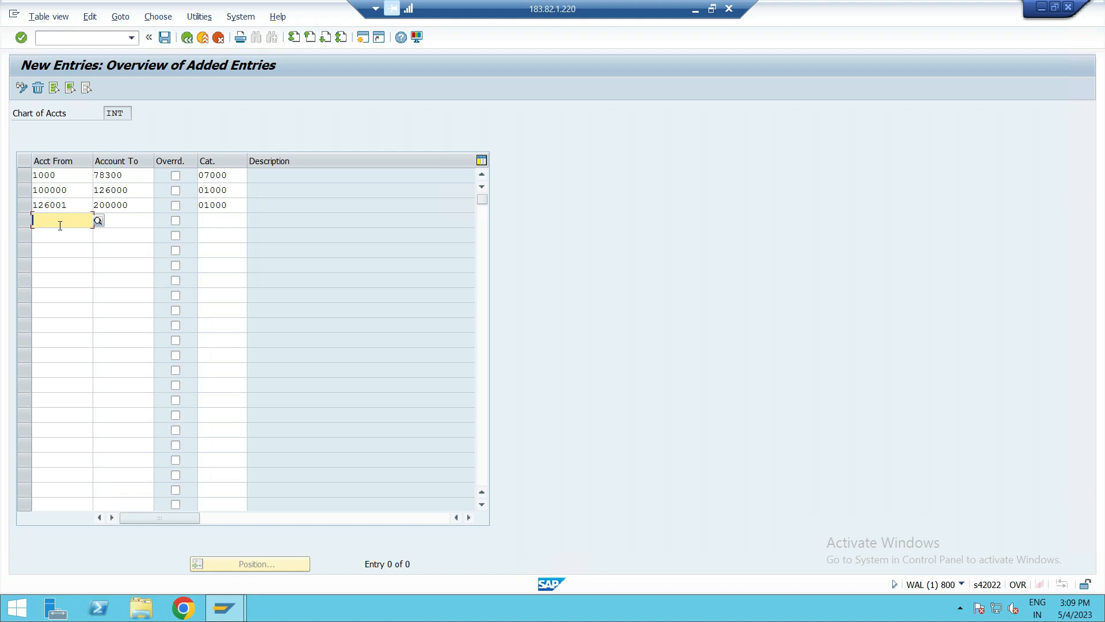
Add a fourth account range from 220000 to 489000 with item category 01000
text(220000)
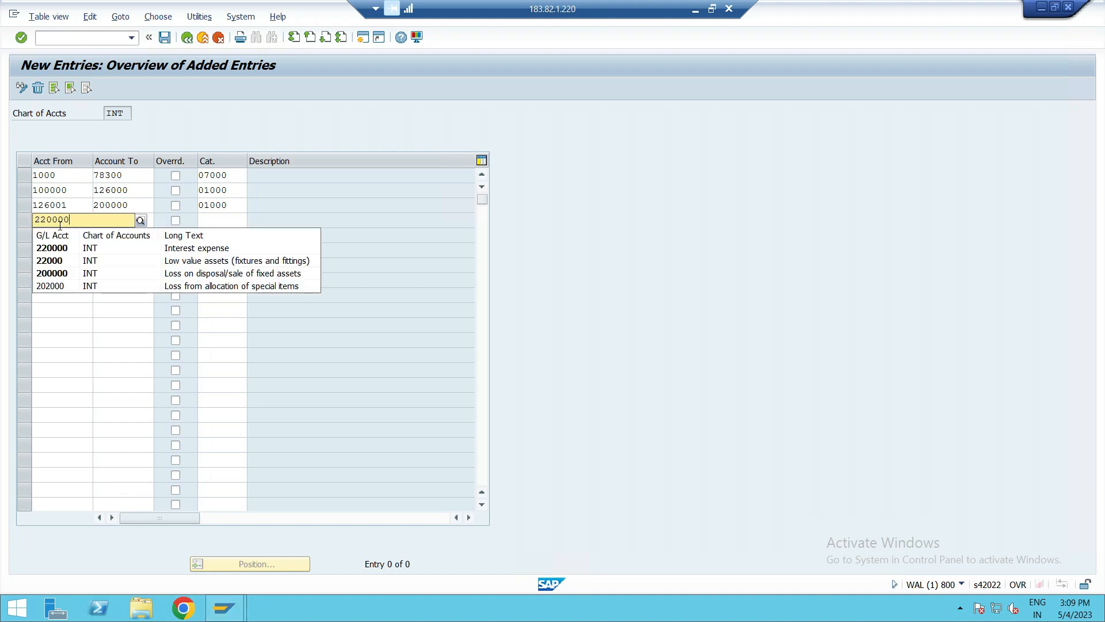
click(59, 247)
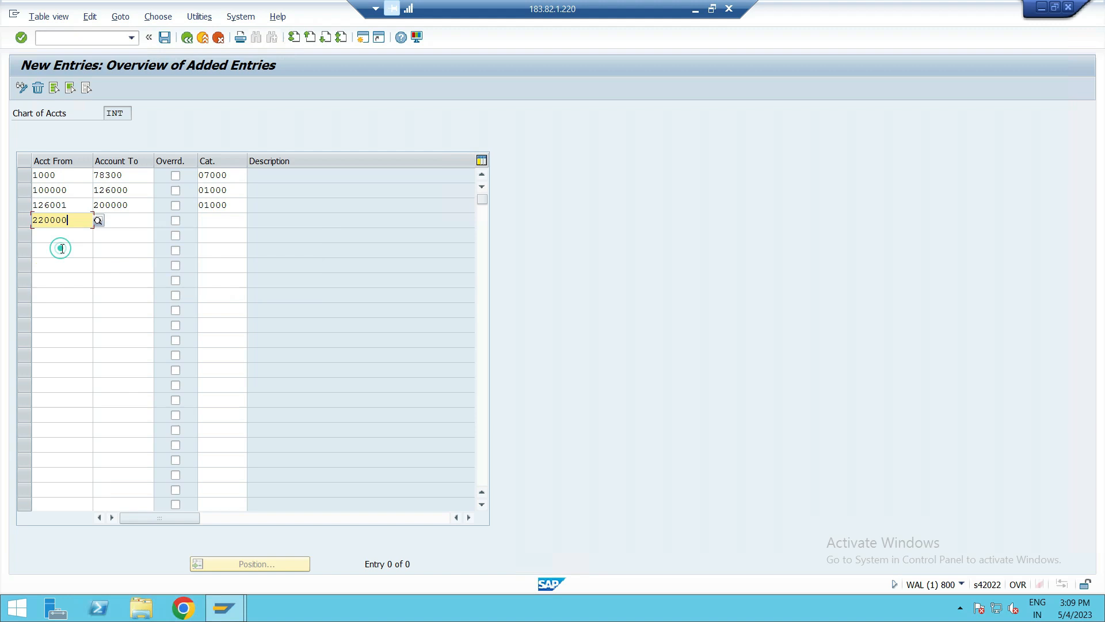
click(118, 221)
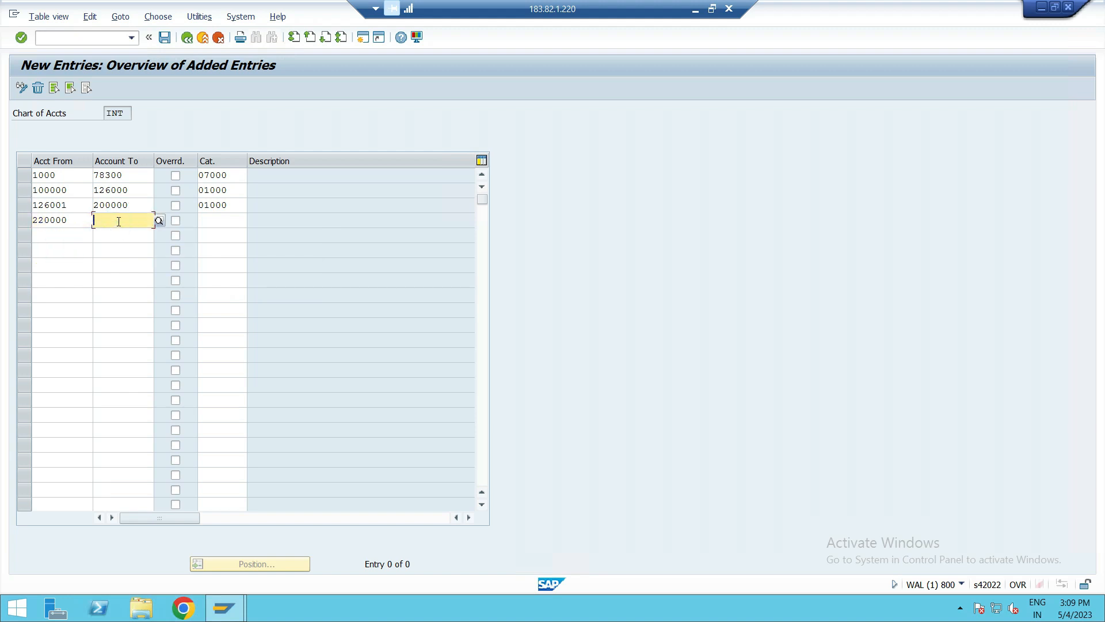
text(489000)
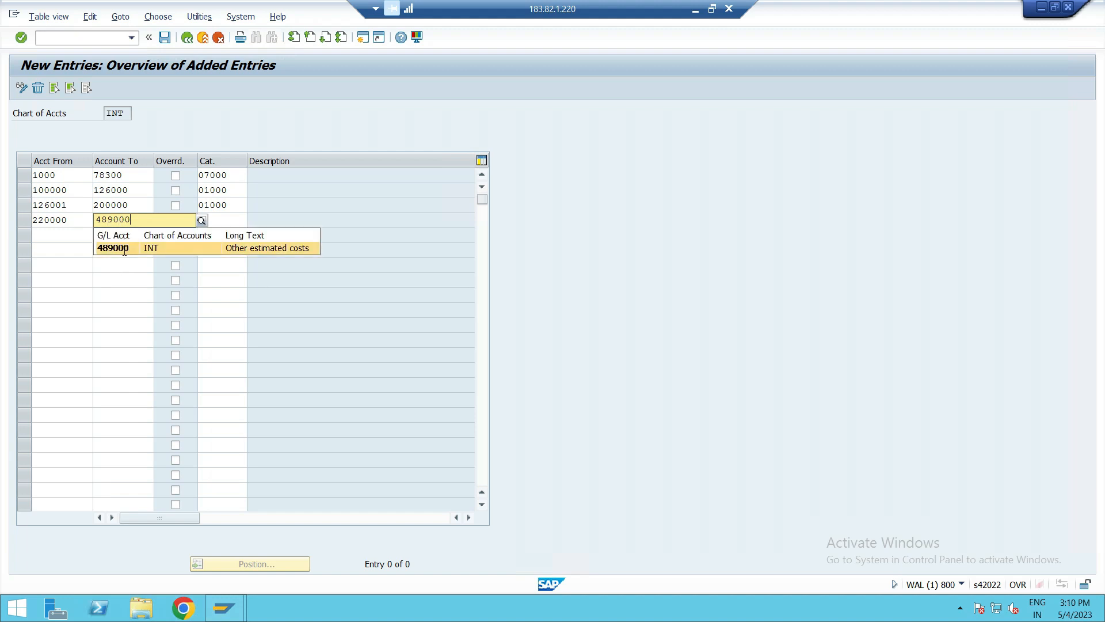
click(124, 251)
click(213, 221)
text(01000)
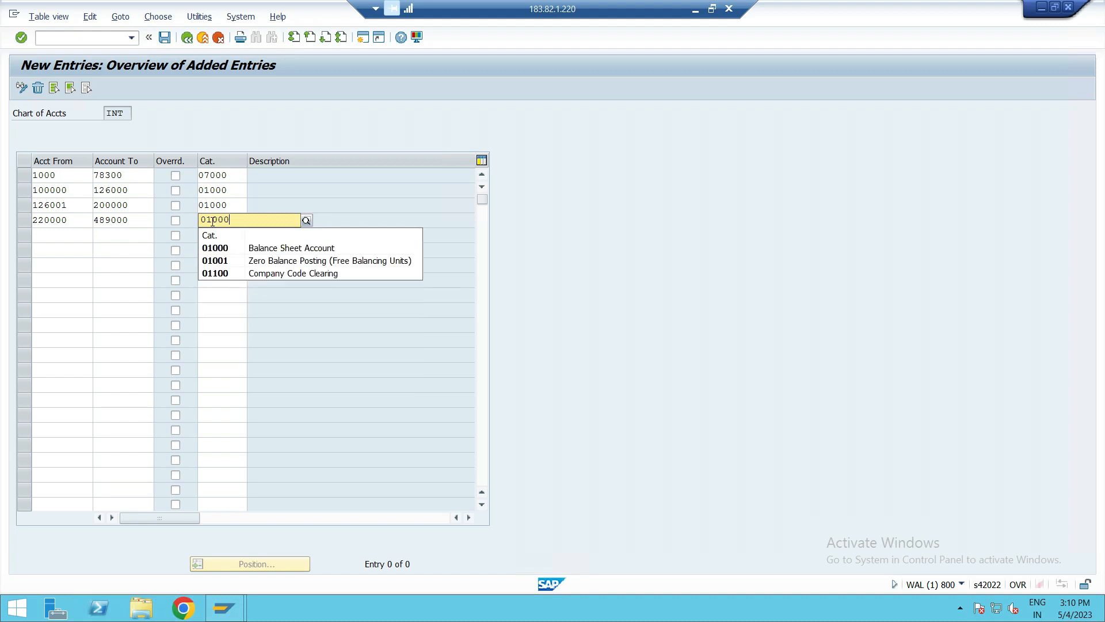
click(215, 246)
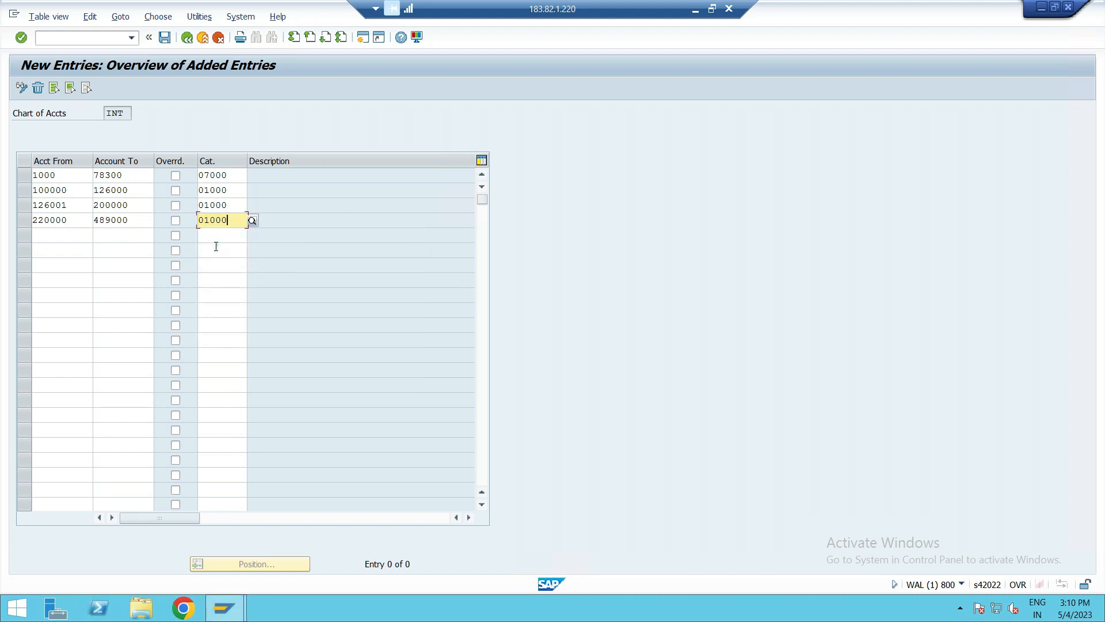
Add a fifth account range from 700000 to 799999, leaving its item category blank
click(71, 234)
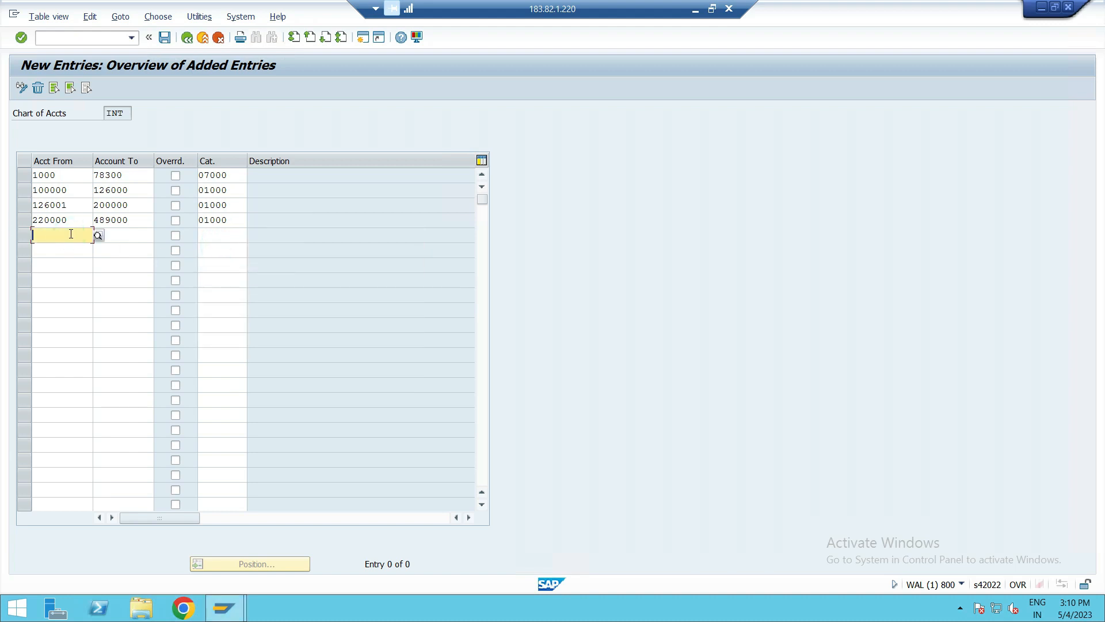
text(700000)
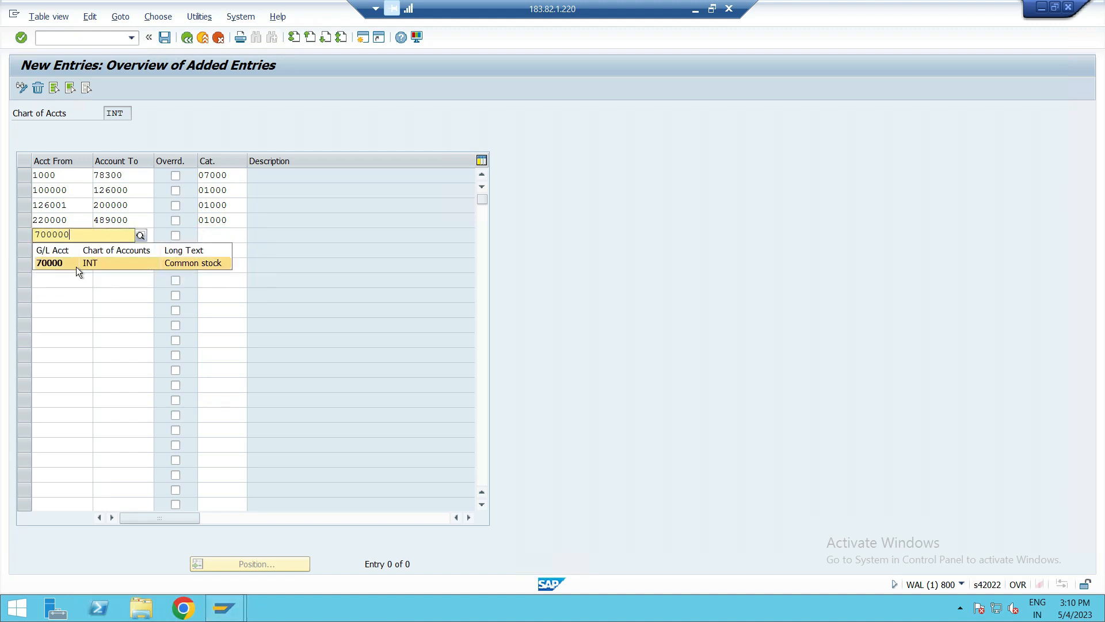
click(76, 267)
click(124, 237)
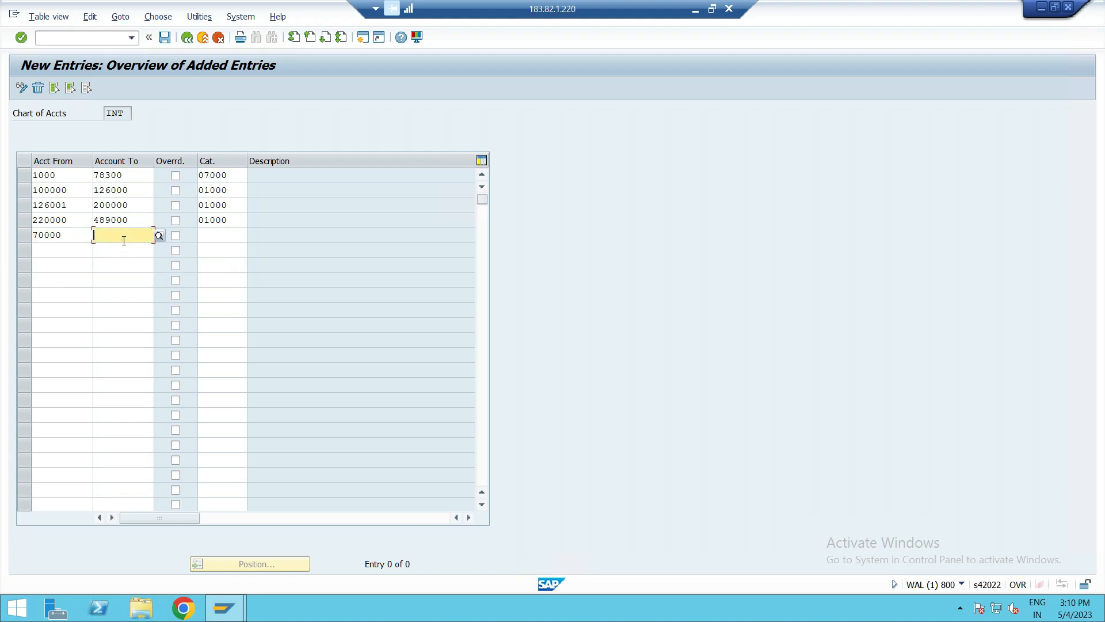
text(799999)
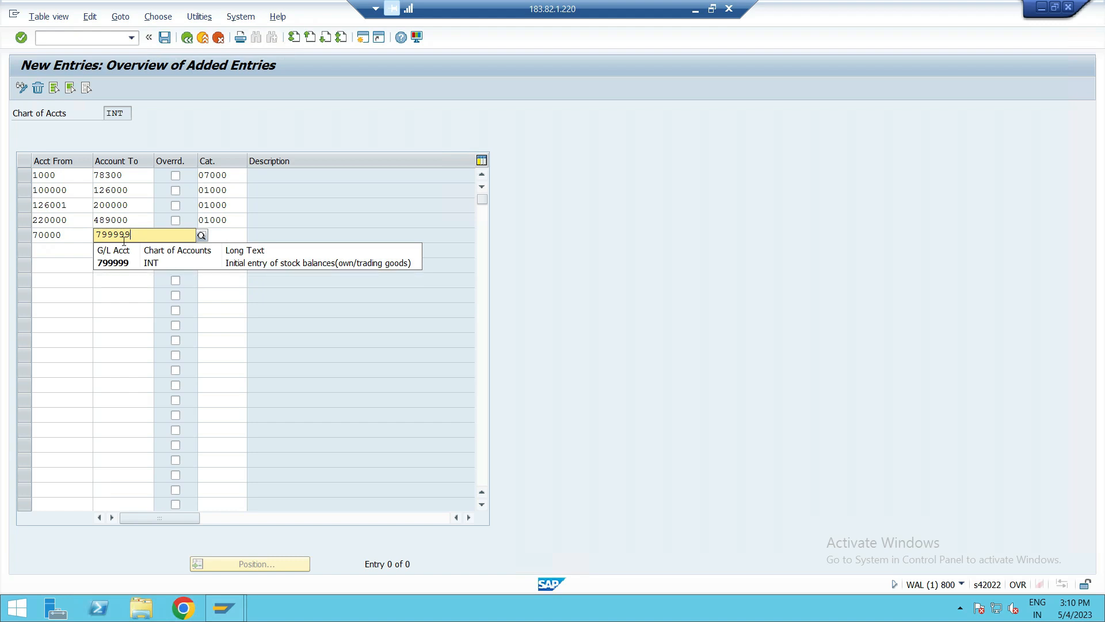
click(119, 264)
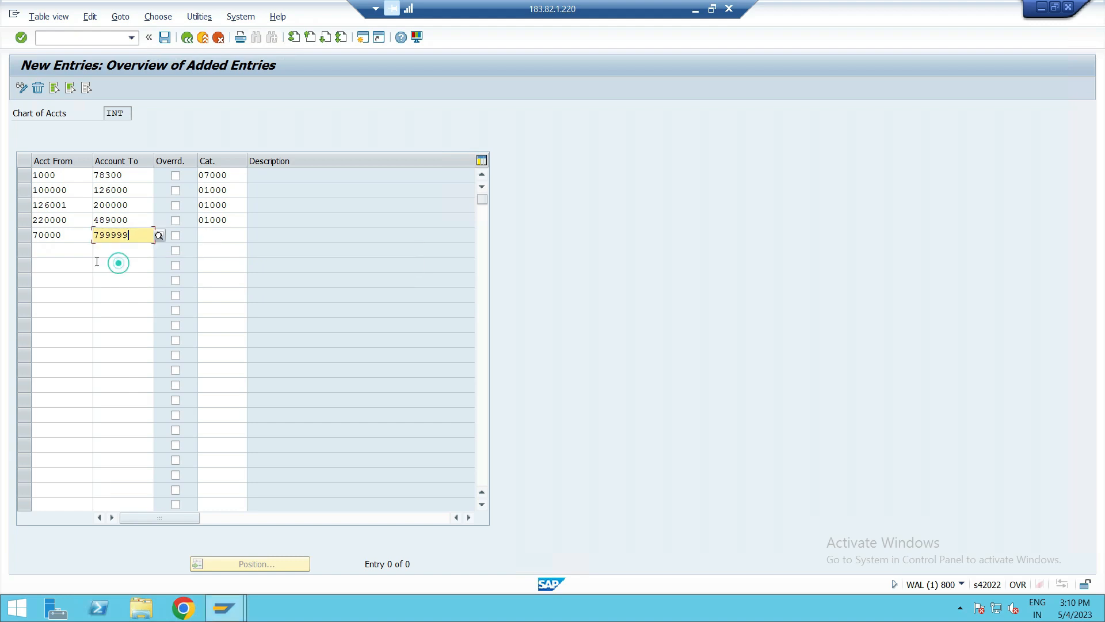
click(73, 238)
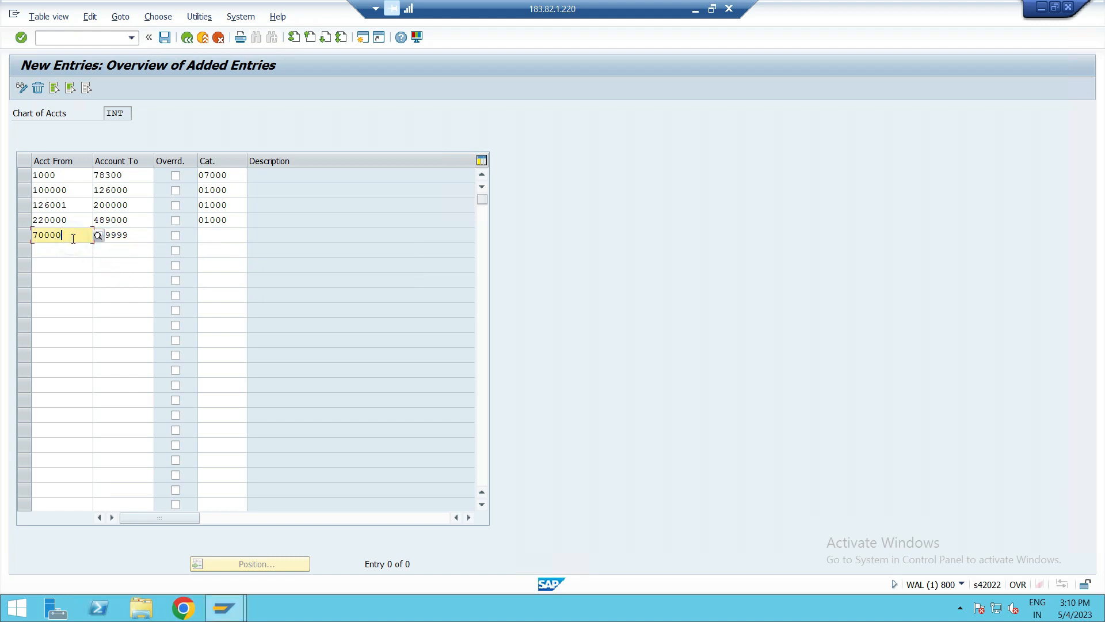
text(0)
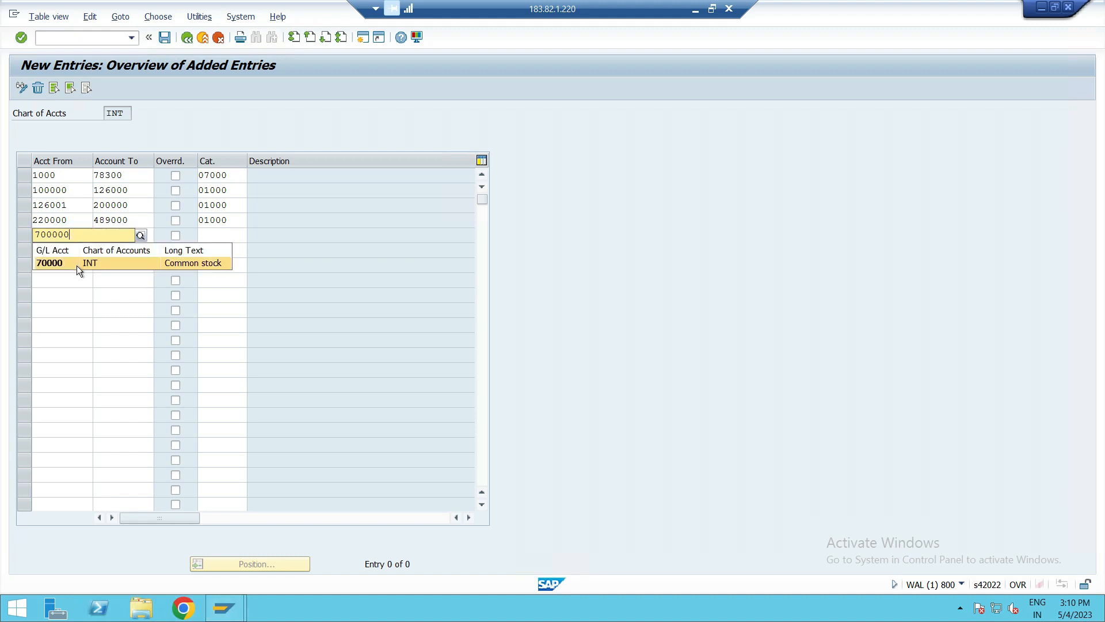
click(91, 294)
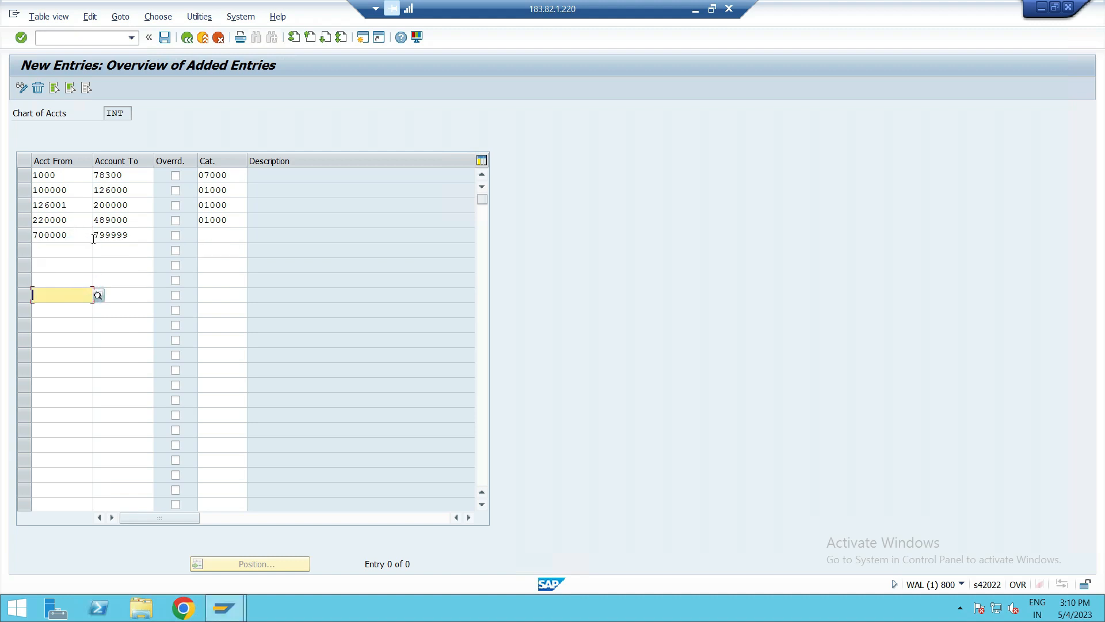
Change the item category of the 220000 to 489000 account range to 20000 (Expense)
click(220, 236)
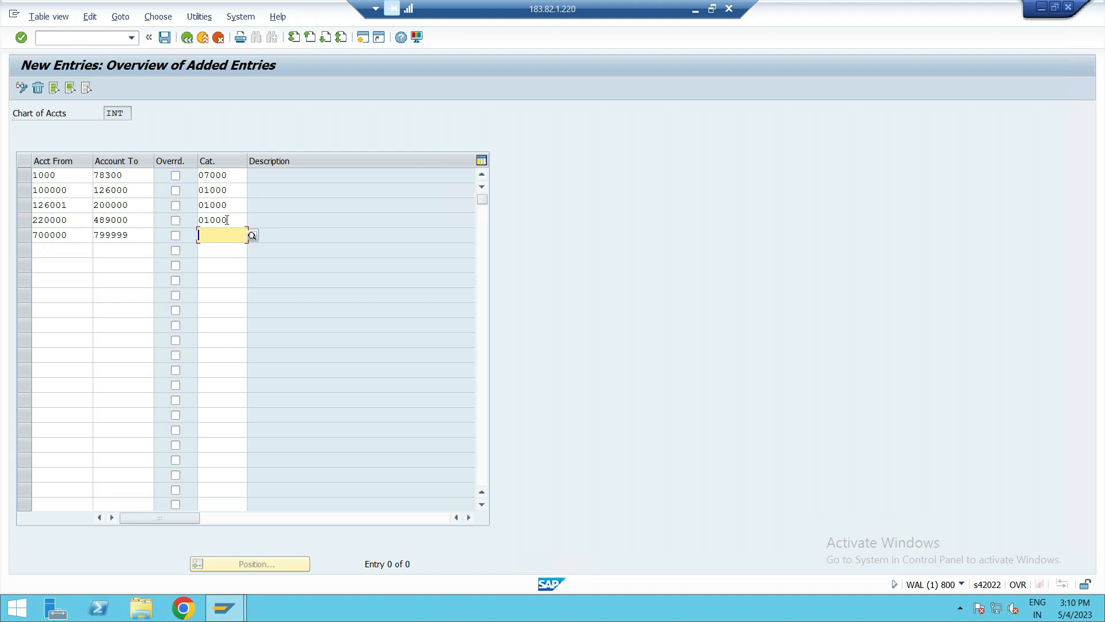
click(228, 219)
key(BackSpace)
key(BackSpace)
key(BackSpace)
key(BackSpace)
key(BackSpace)
text(20000)
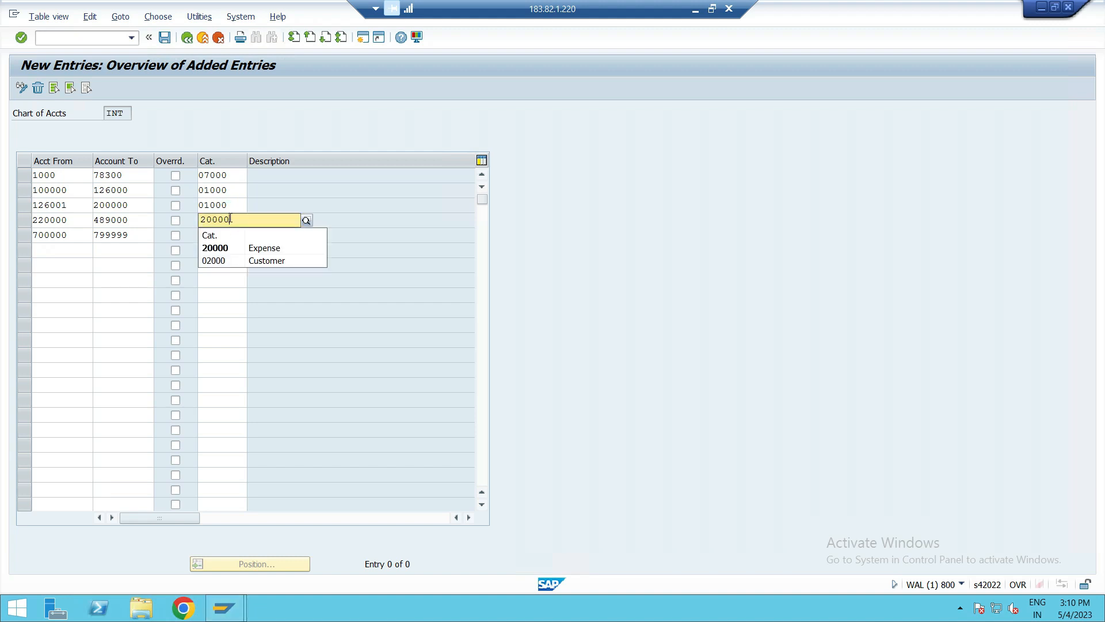
click(227, 246)
Assign item category 01000 (Balance Sheet Account) to the 700000 to 799999 account range
click(219, 233)
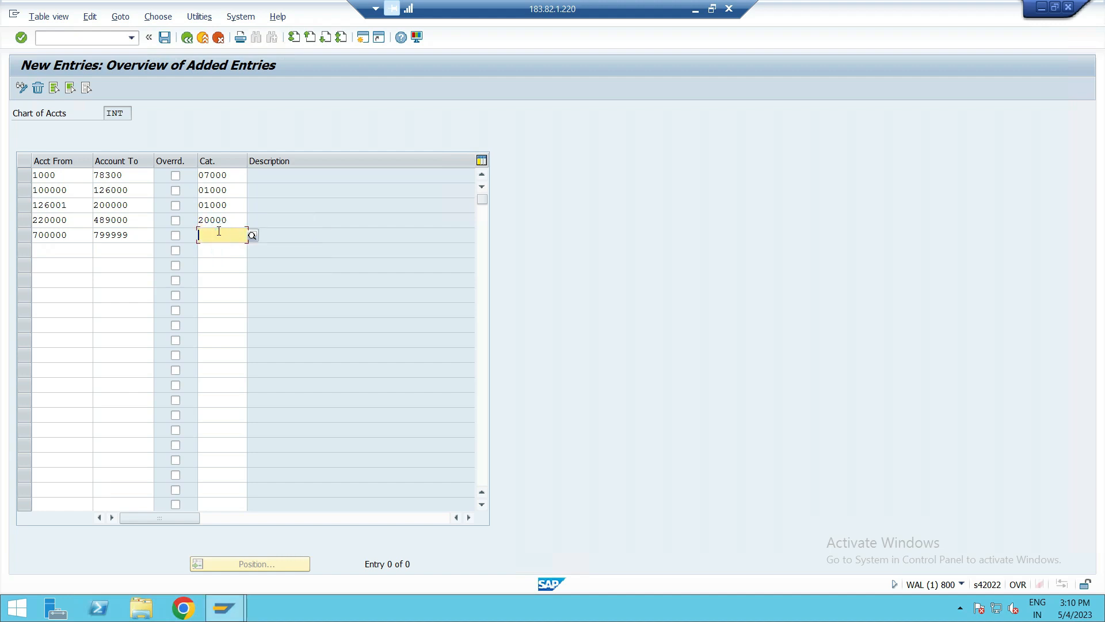
text(01000)
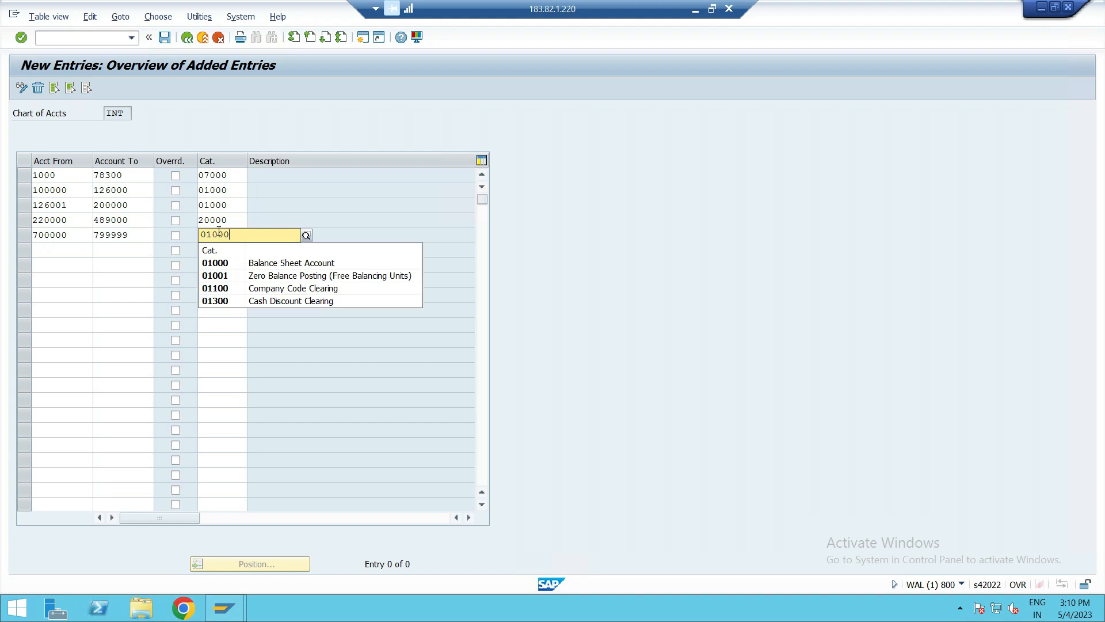
click(223, 262)
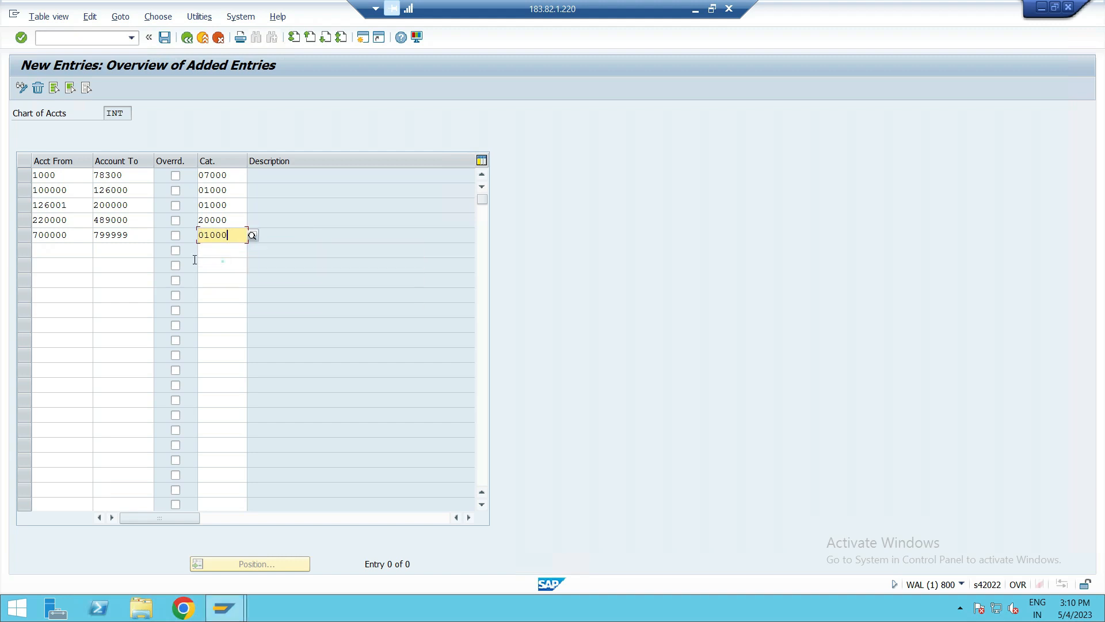
Add a sixth account range from 810000 to 872000 with item category 30000 (Revenue)
click(63, 251)
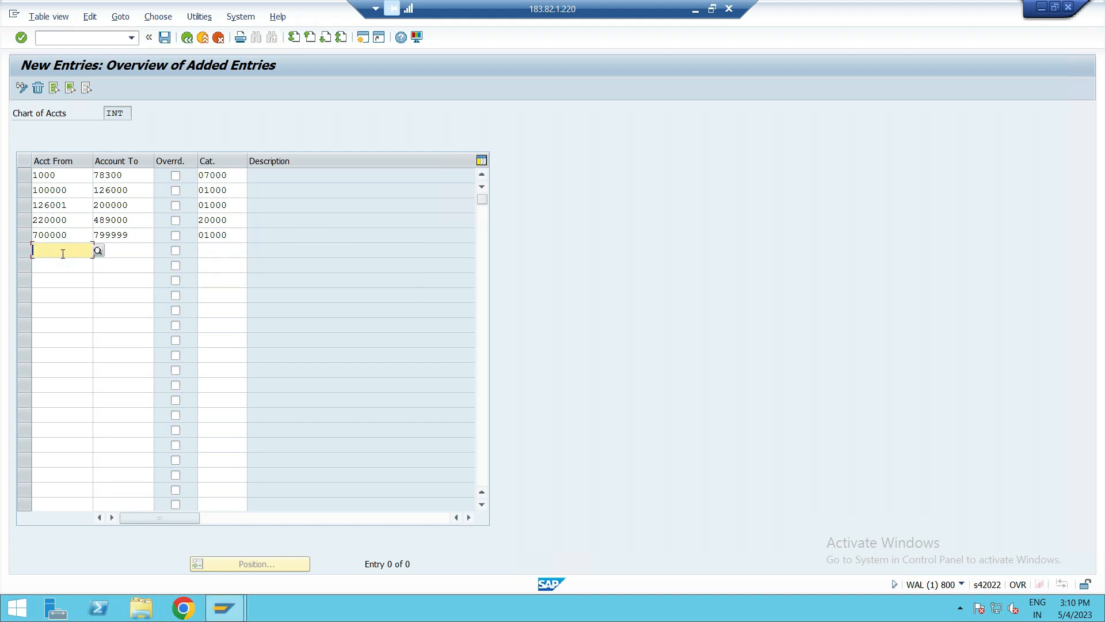
text(810000)
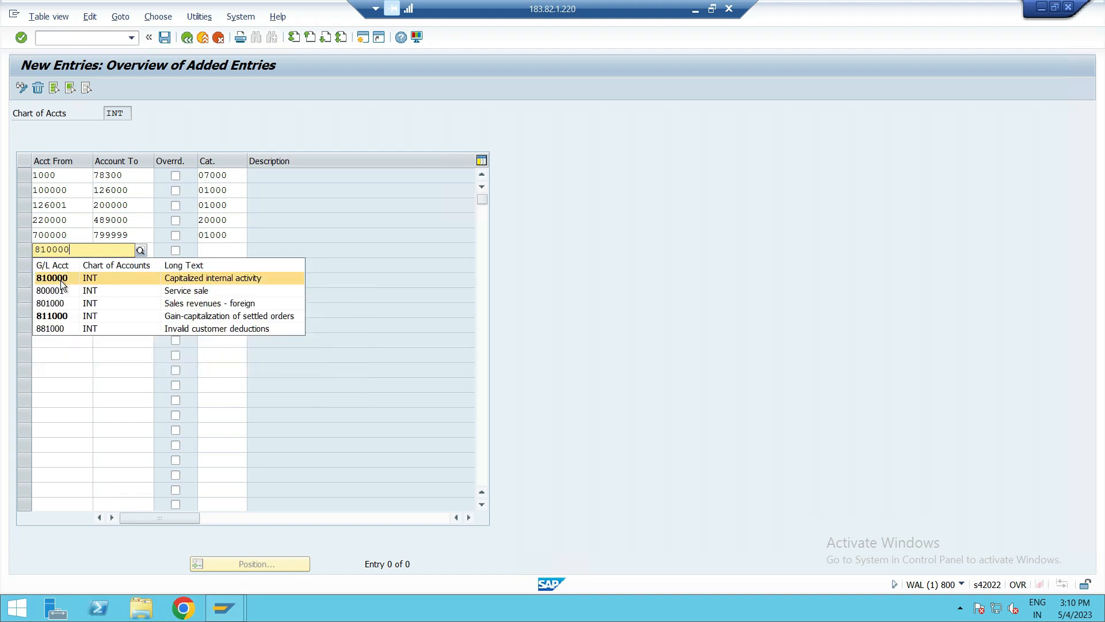
click(61, 278)
click(134, 254)
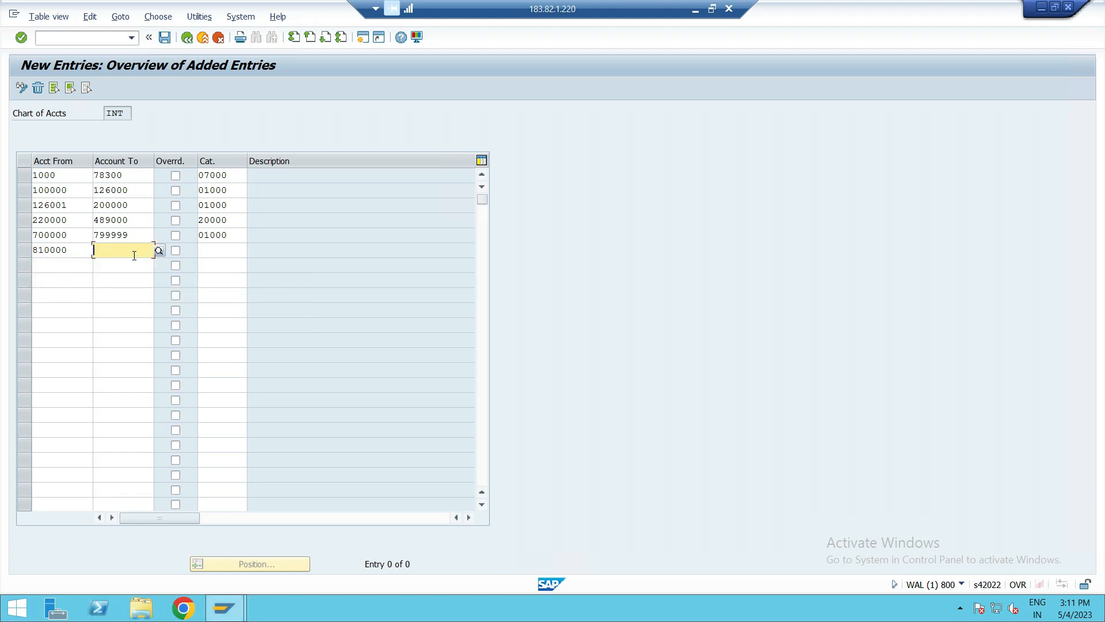
text(872)
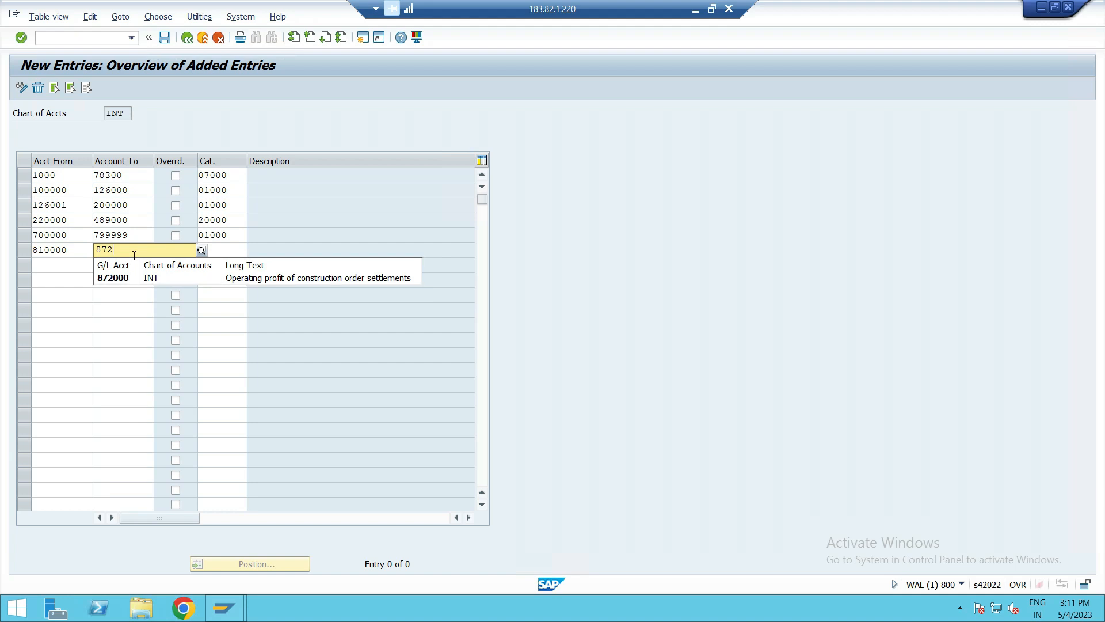
text(000)
click(139, 277)
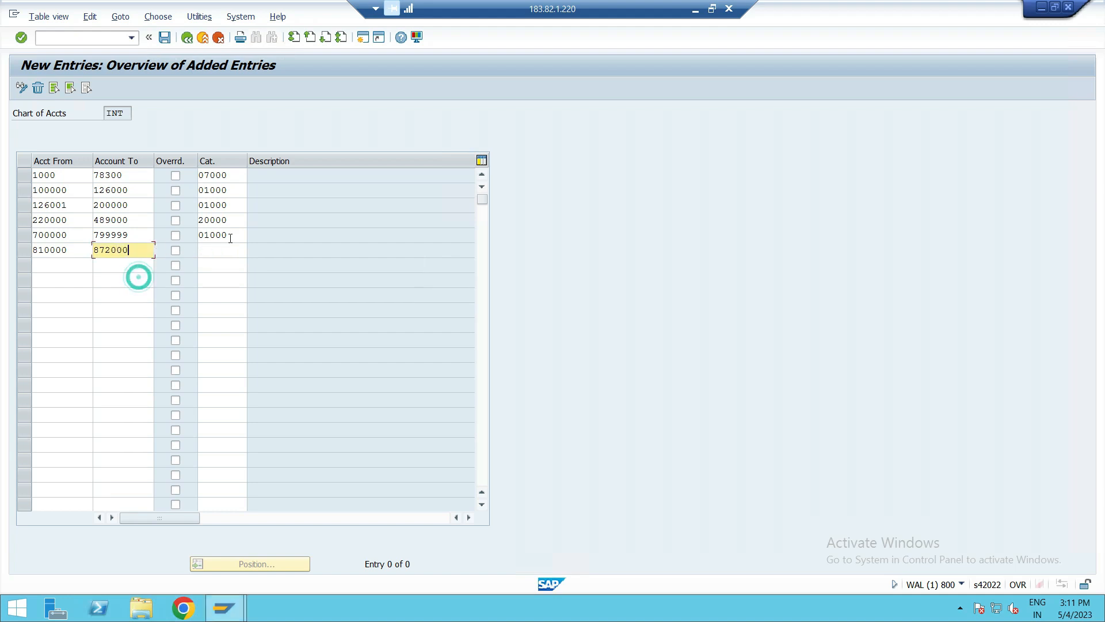
click(223, 248)
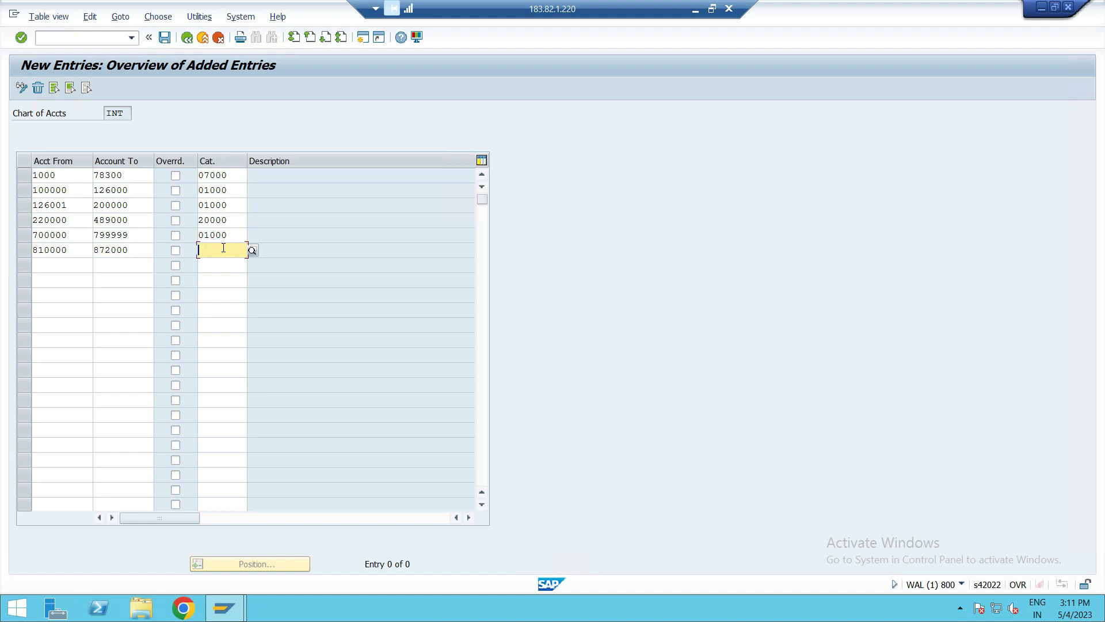
text(30)
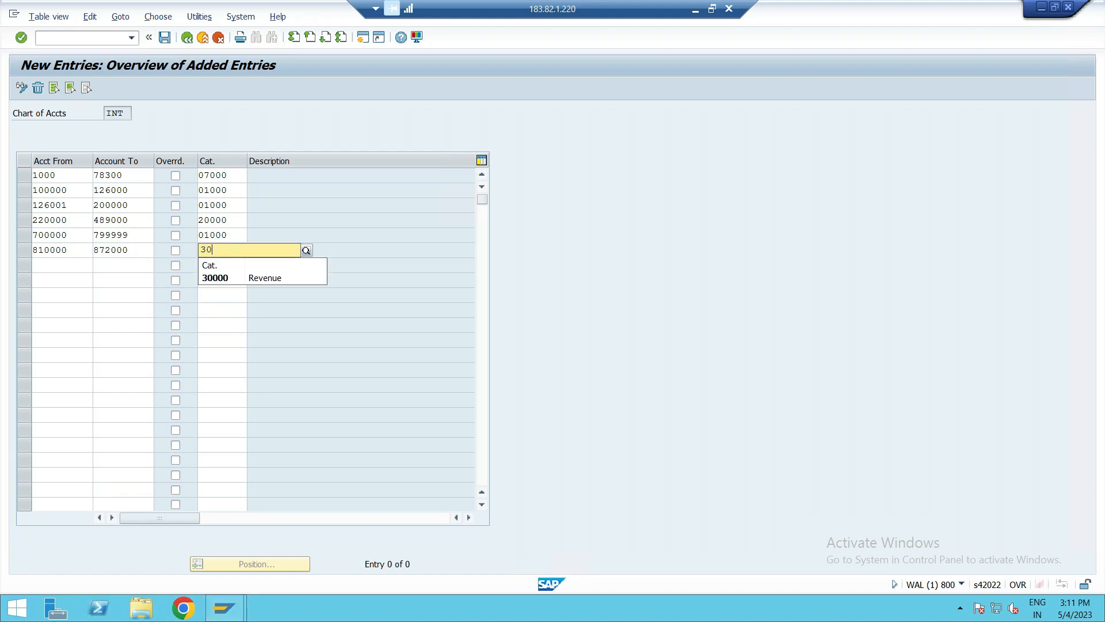
click(213, 278)
Add a seventh account range from 873000 to 896000 with item category 06000 (Material)
click(53, 268)
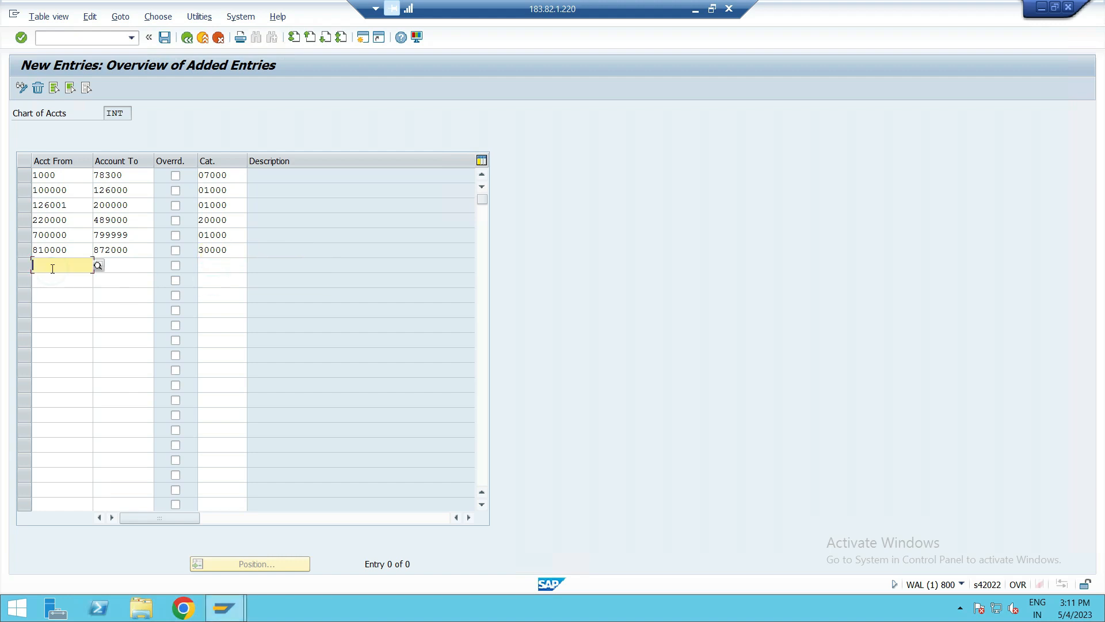
text(873000)
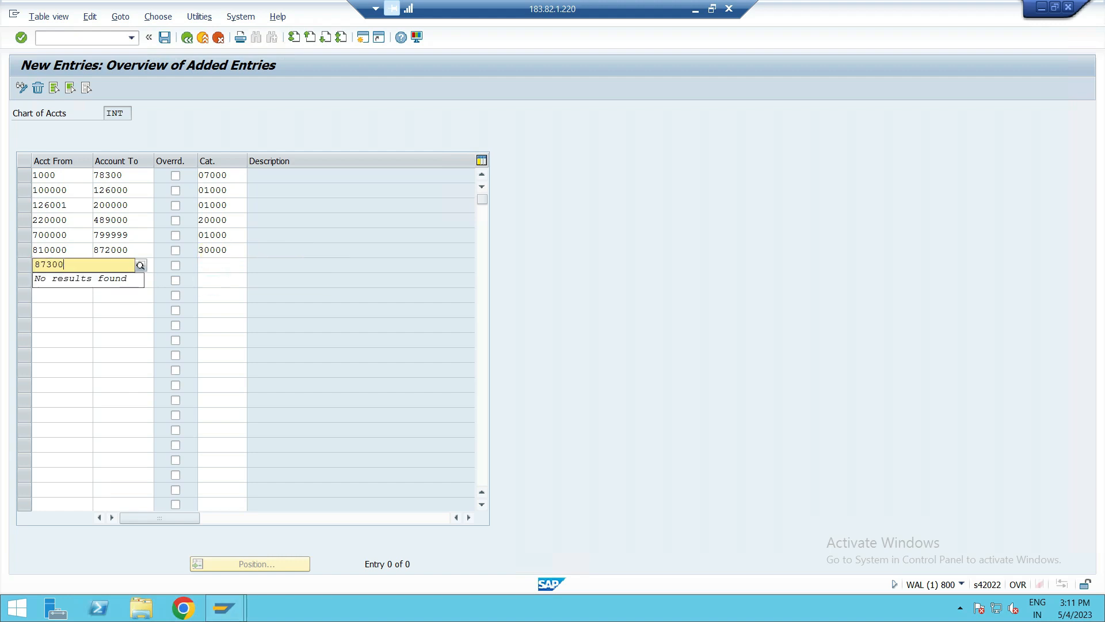
click(92, 309)
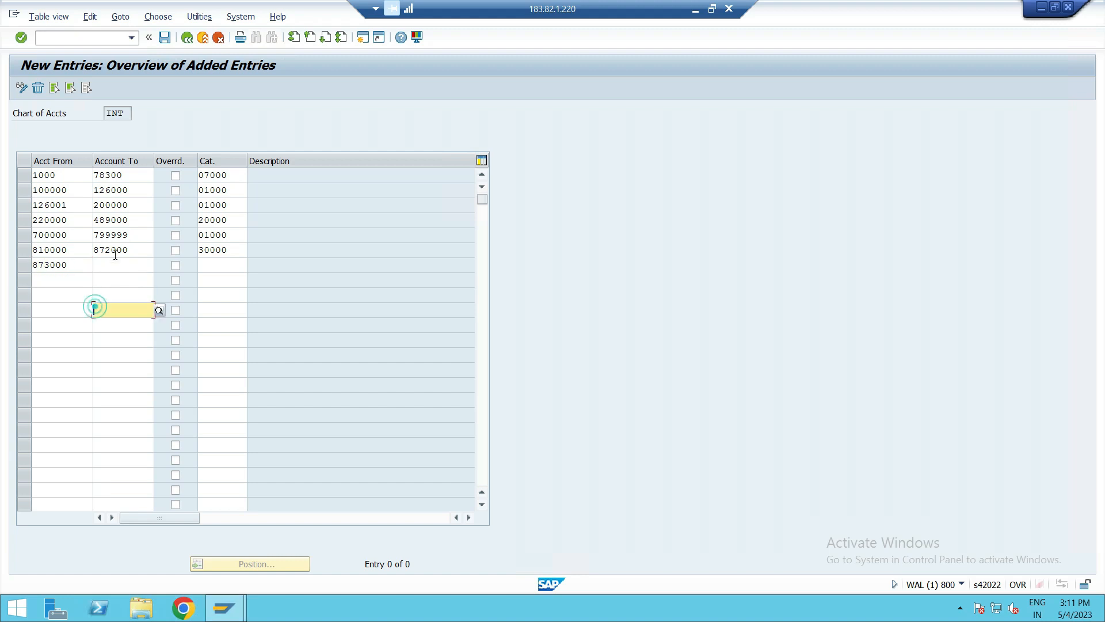
click(114, 261)
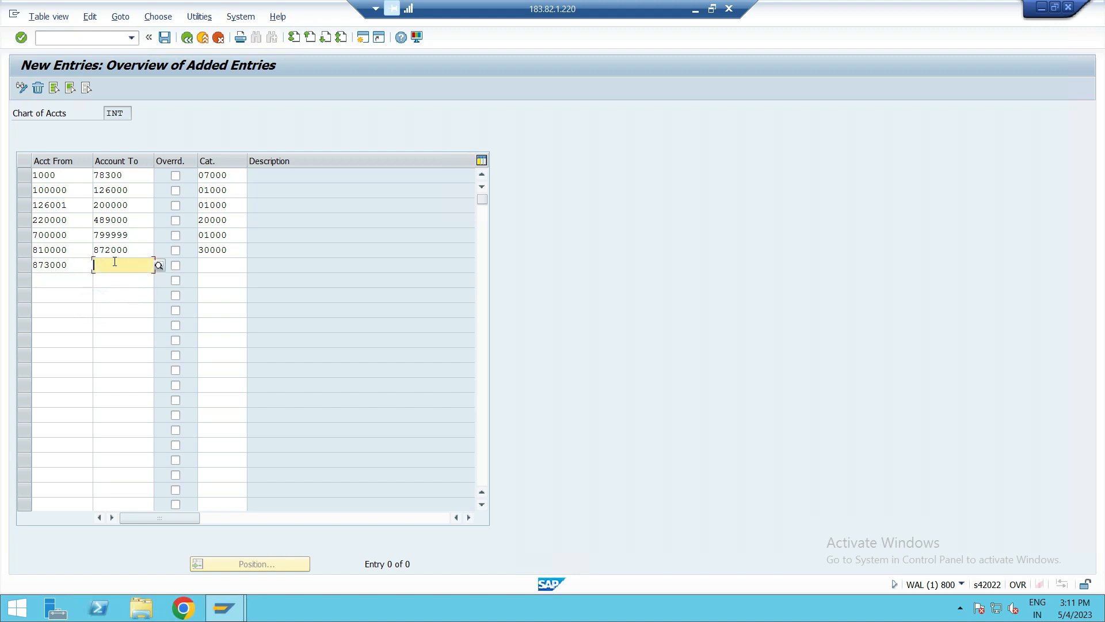
text(896000)
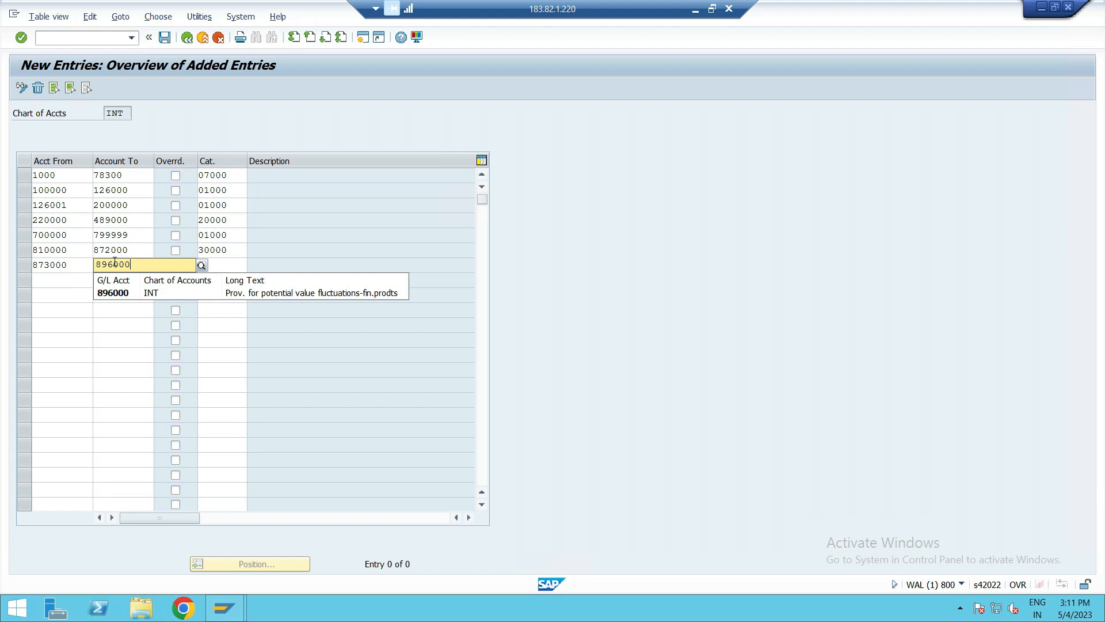
click(112, 291)
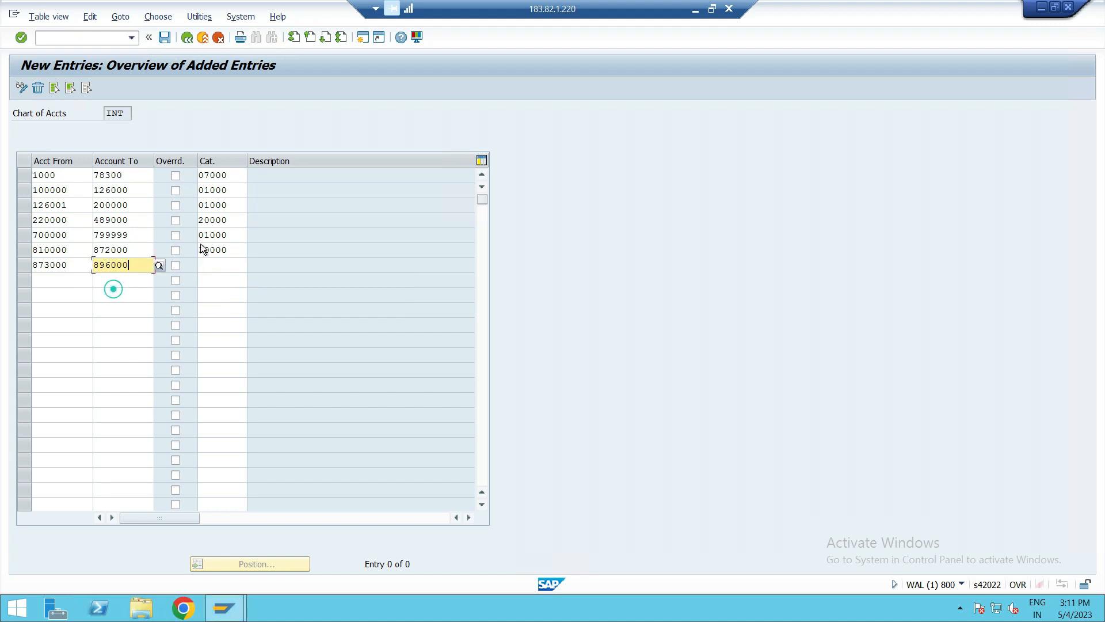
click(222, 265)
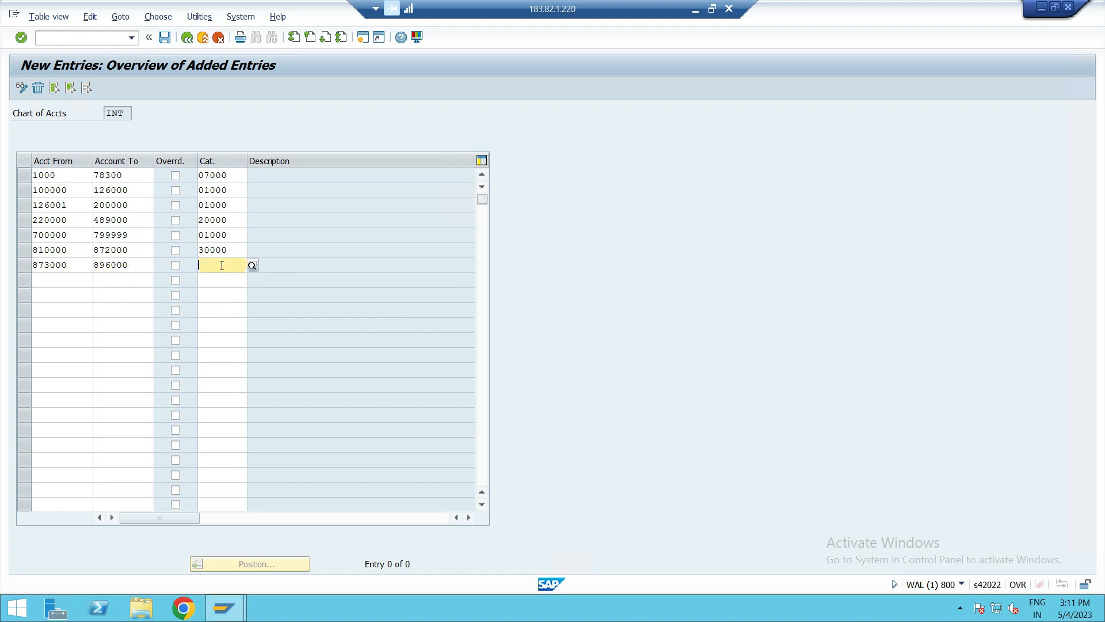
text(06000)
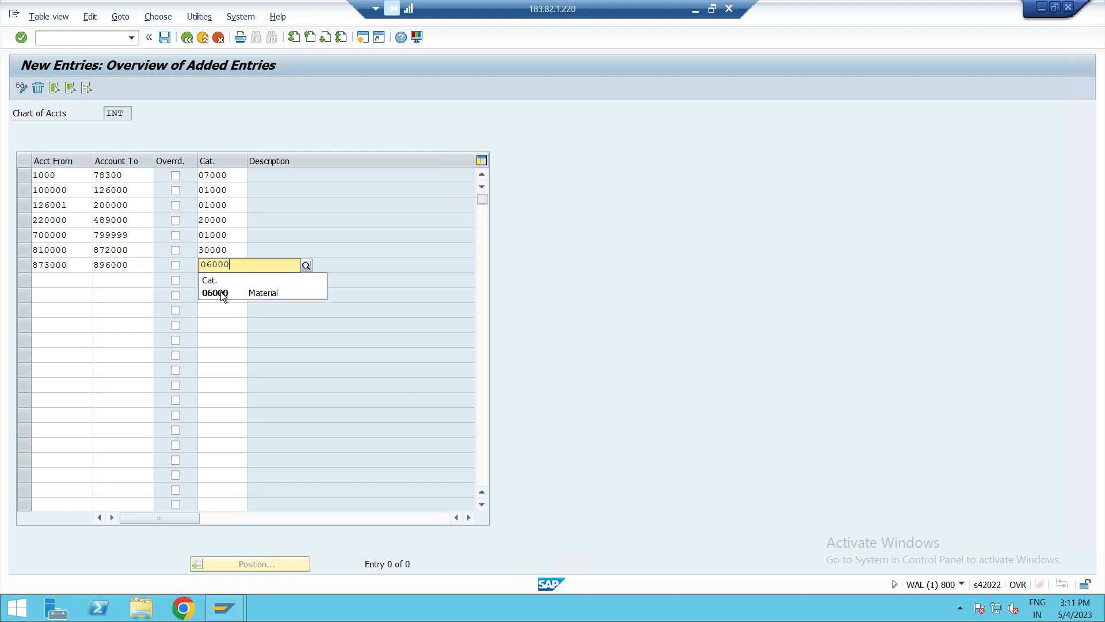
click(217, 291)
click(121, 325)
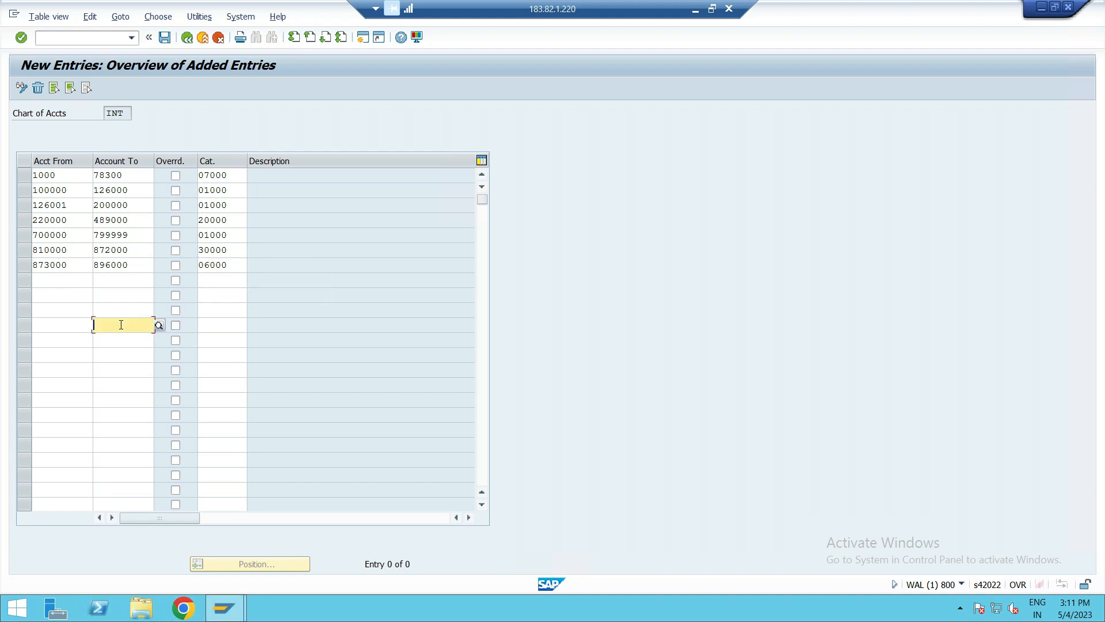
Save the new account range classifications for chart INT under the proposed customizing request and return to the overview
key(Return)
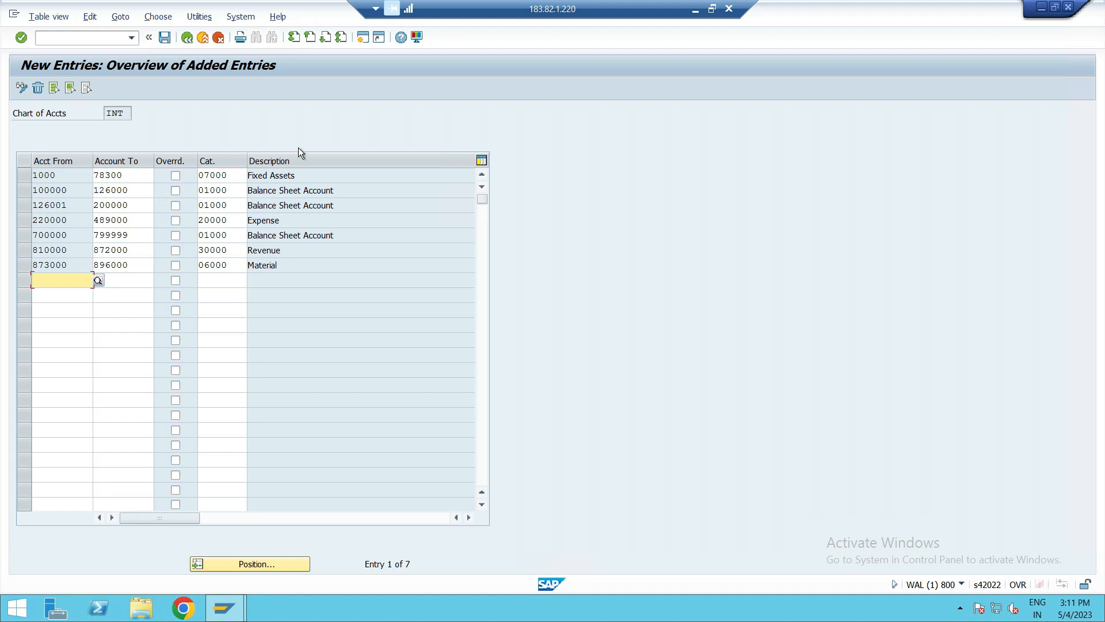
click(165, 38)
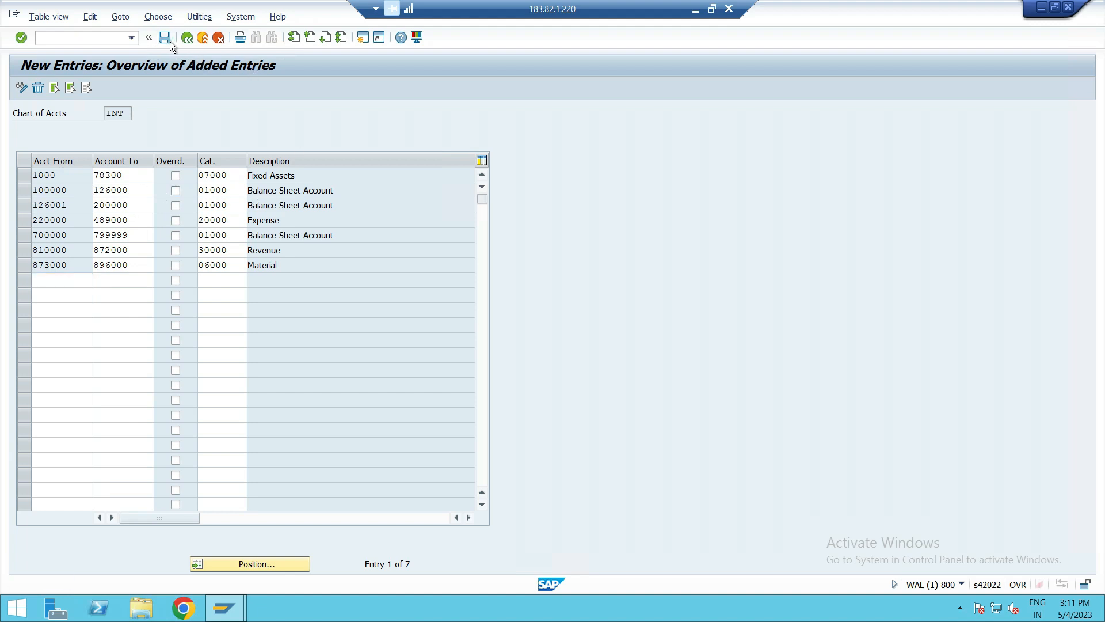
click(269, 240)
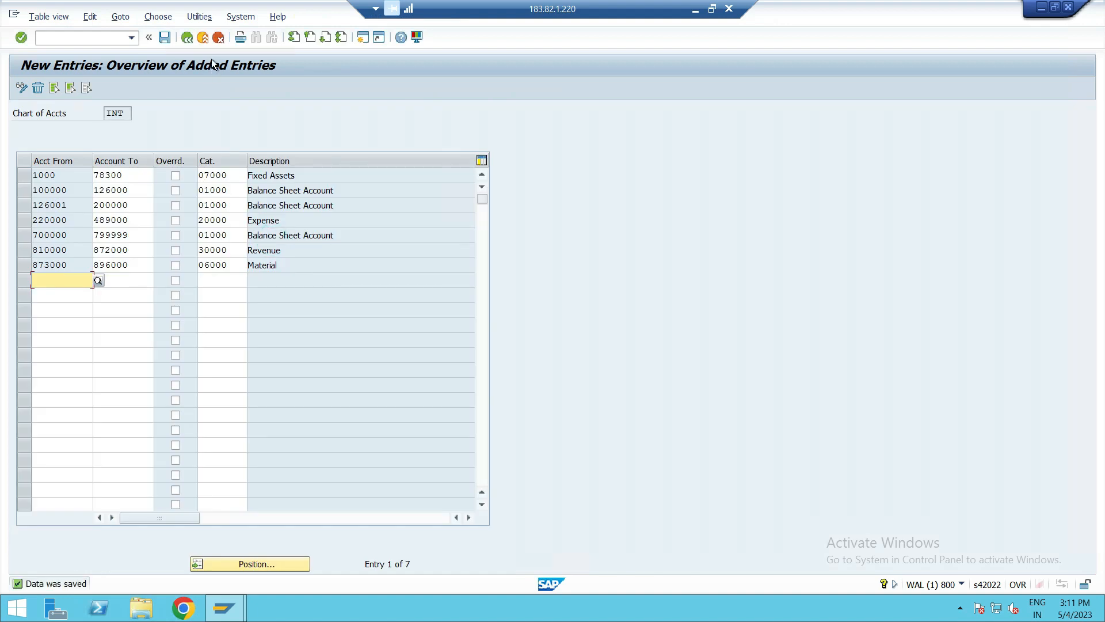
click(193, 37)
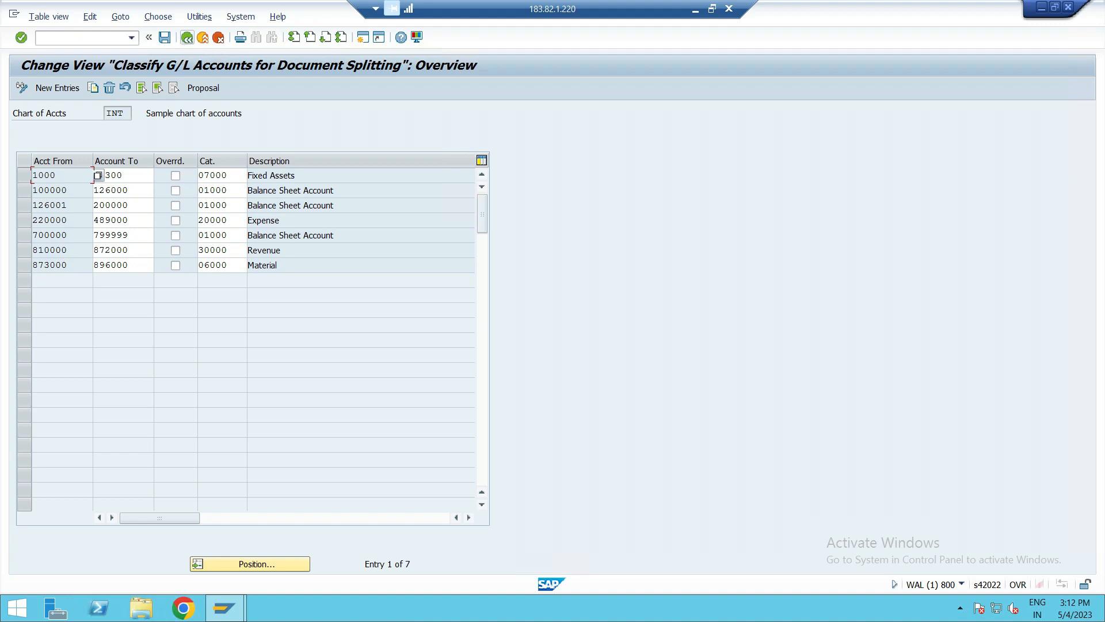
Leave the account classification and open the SAP Reference IMG through transaction SPRO
click(103, 39)
text(/n)
key(Return)
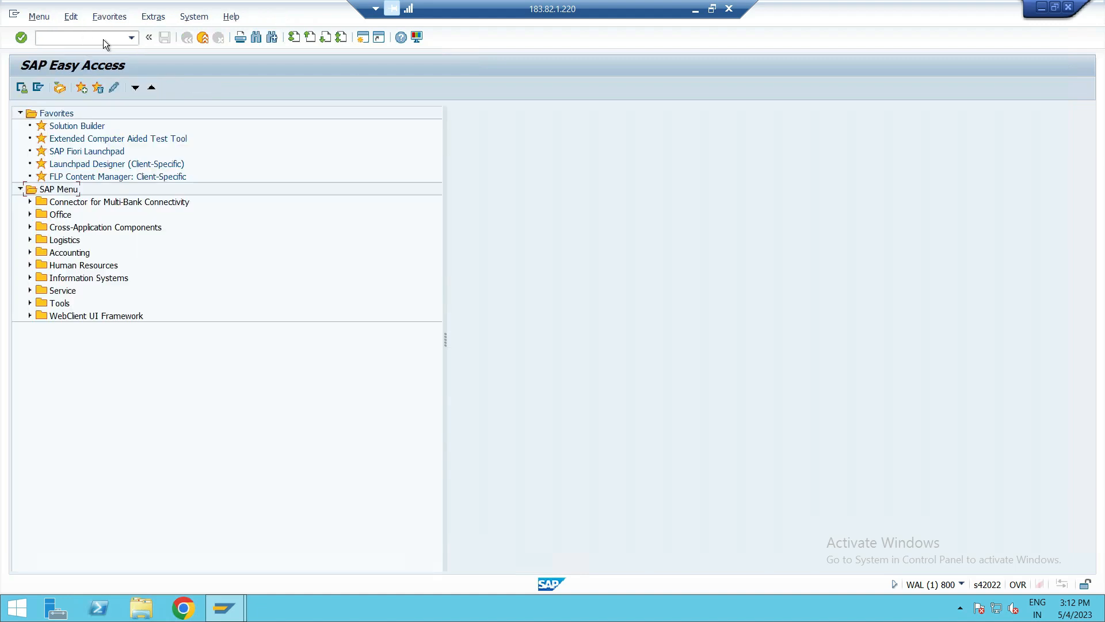
click(104, 40)
text(spro)
key(Return)
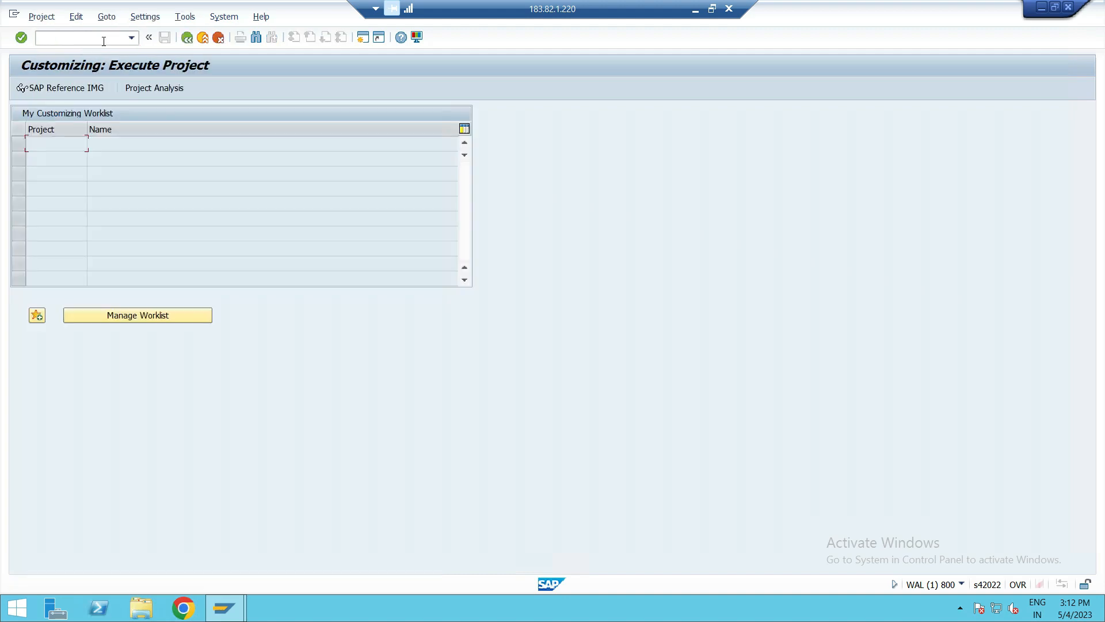
click(88, 87)
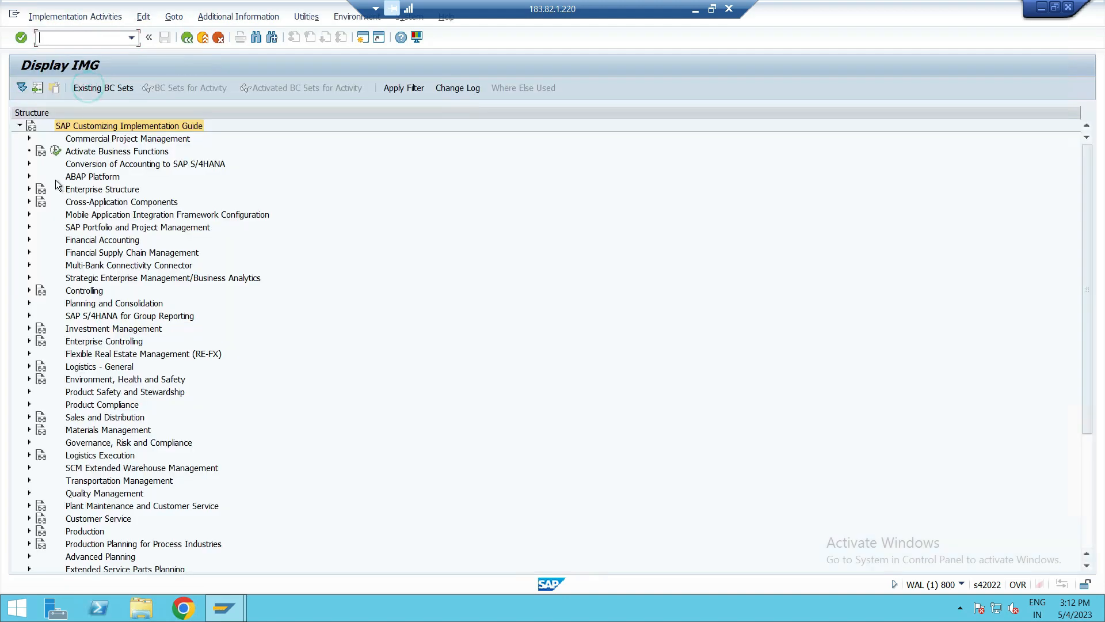
Open the Define Segment activity in the Financial Accounting definitions of the Enterprise Structure
click(29, 190)
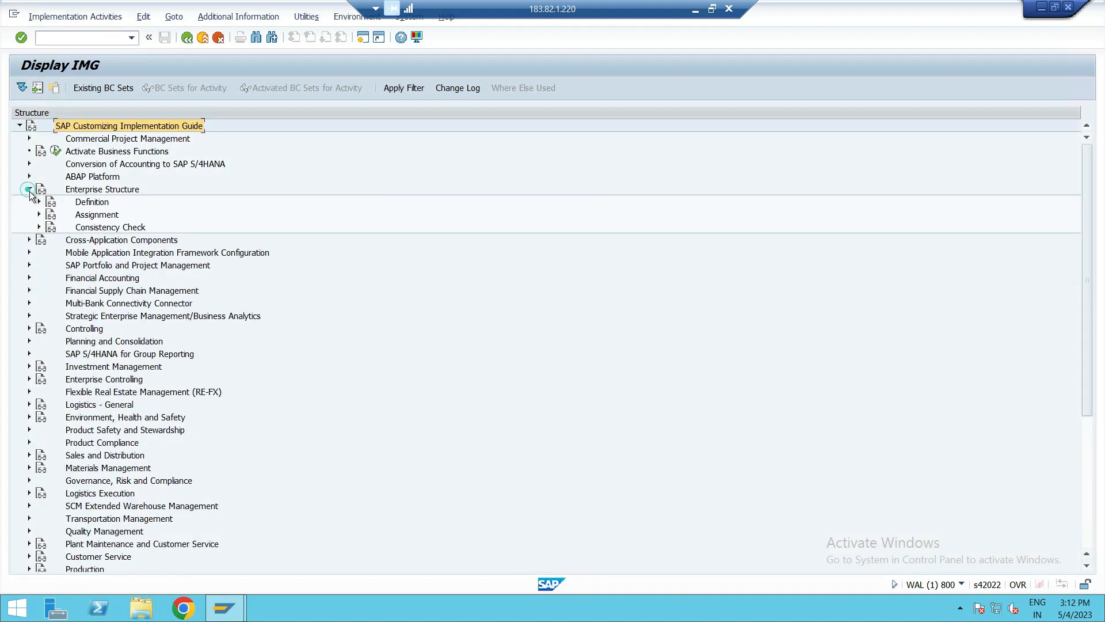
click(38, 201)
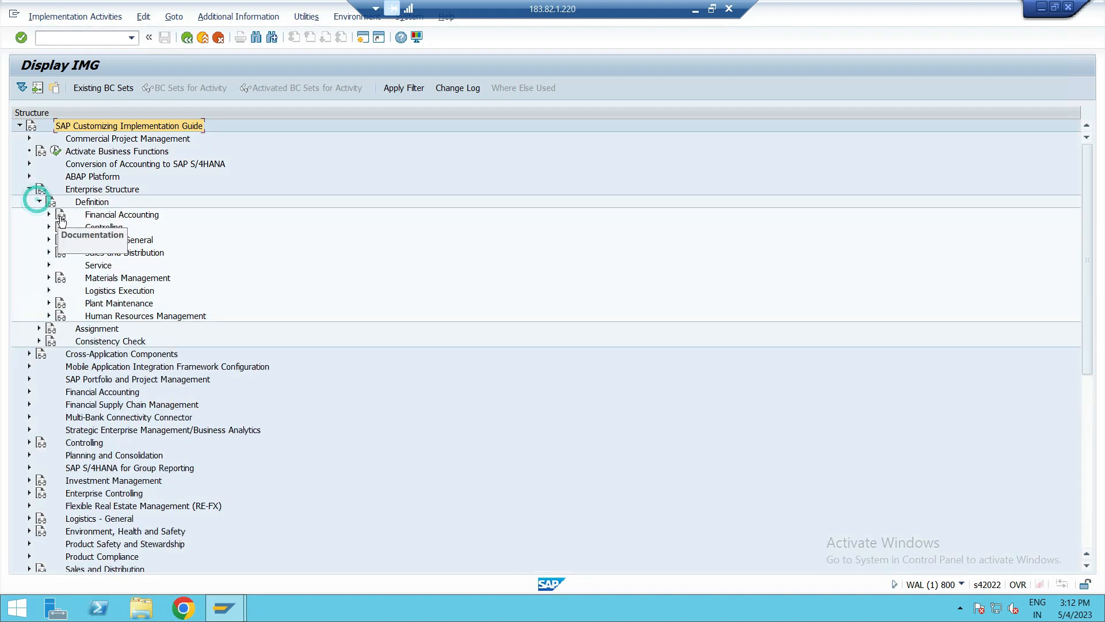
click(49, 214)
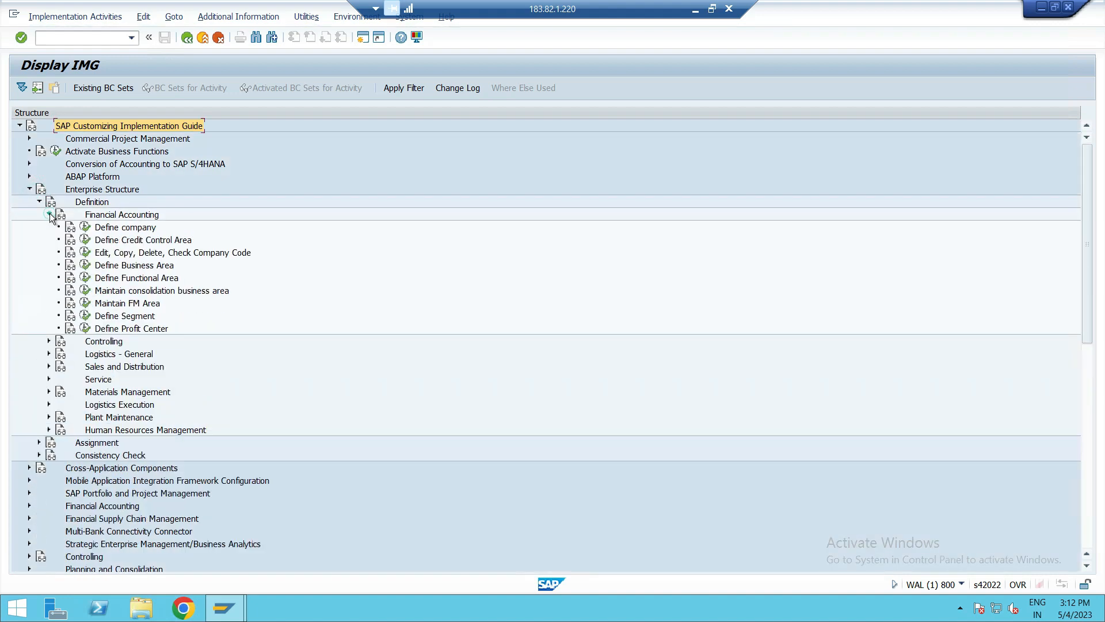
click(115, 317)
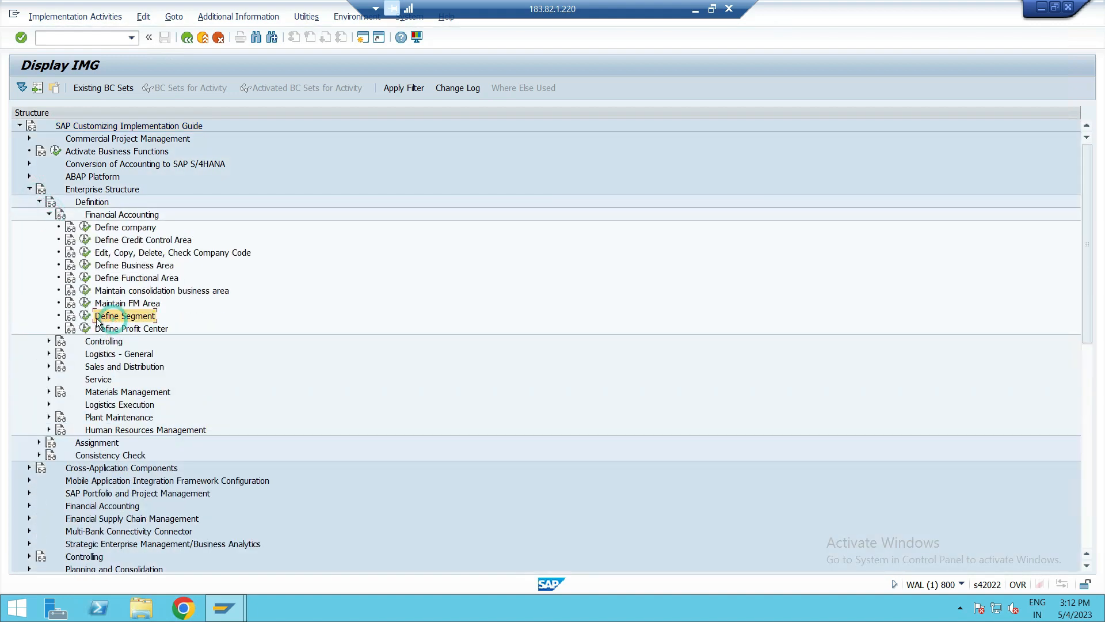
click(86, 316)
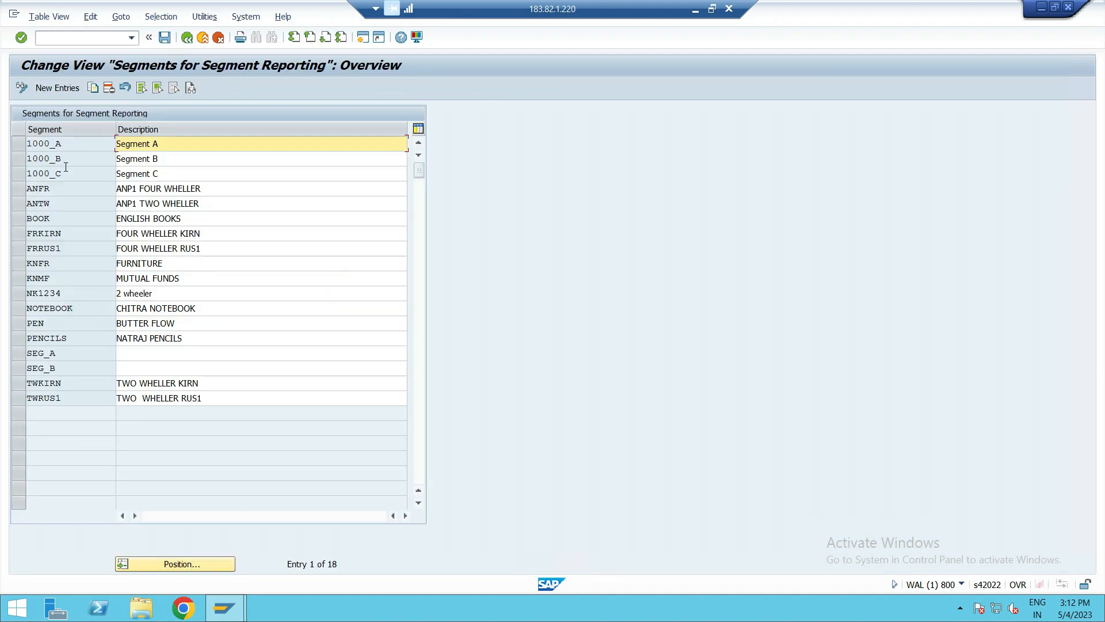
Create new segment entries ZAB1 with description SEG_1 and ZAB2 with description SEG_2
click(57, 88)
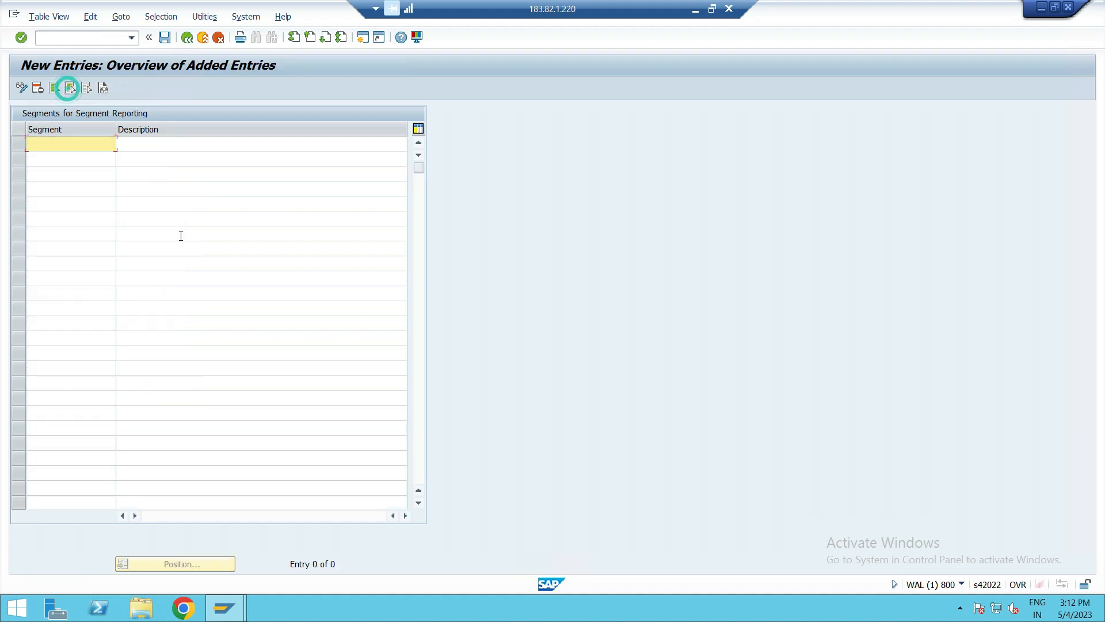
text(ZAB1)
click(148, 147)
text(SEG_1)
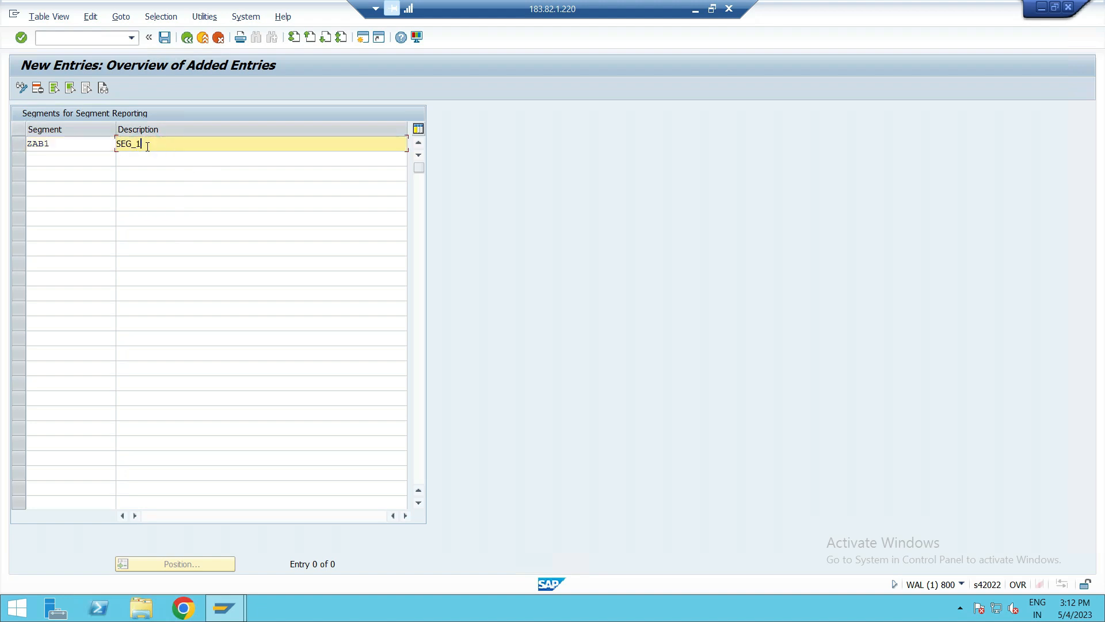
click(76, 160)
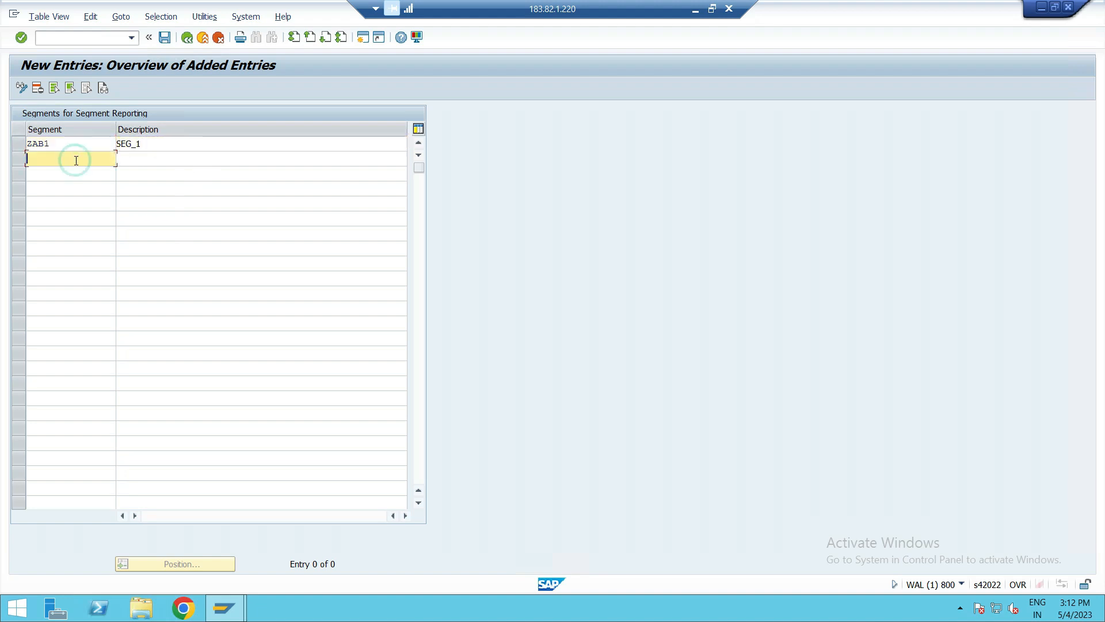
text(ZAB2)
click(117, 159)
text(SEG)
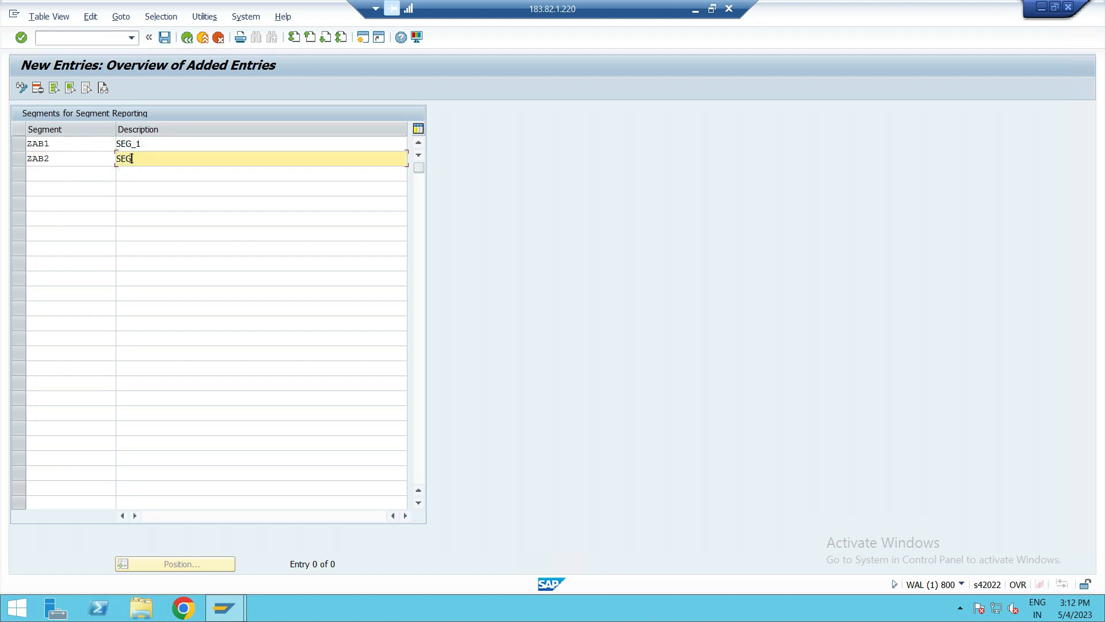
text(_2)
Add segments ZAB3 with description SEG_3 and ZAB4 with description SEG_4
click(112, 171)
text(ZA)
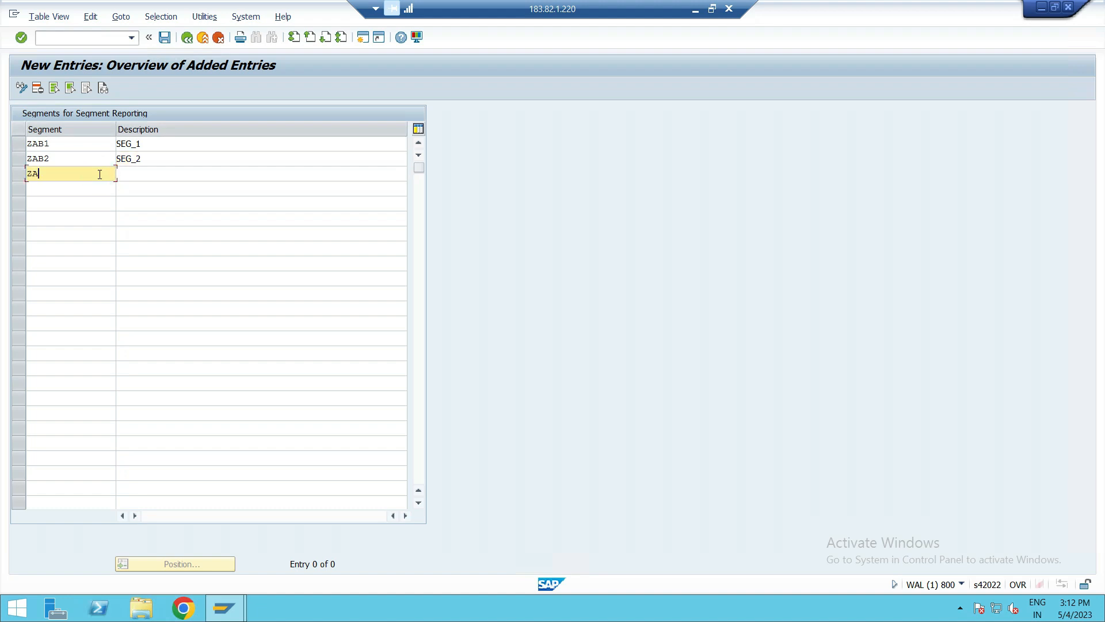
text(B3)
click(177, 173)
text(SEG_3)
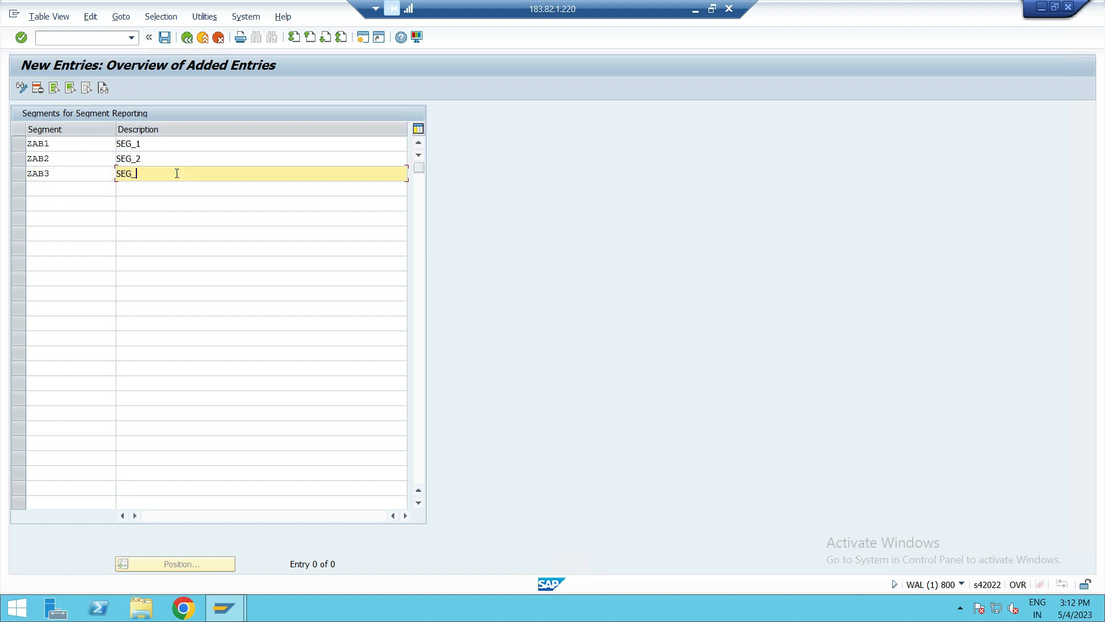
click(81, 188)
text(ZAB4)
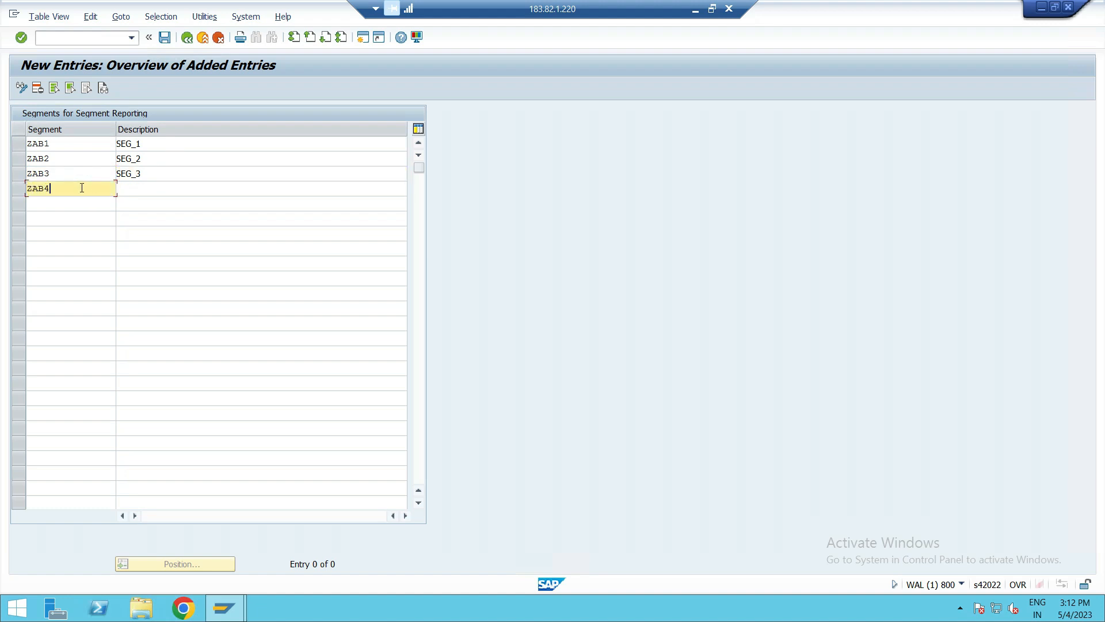
click(148, 188)
text(SEG_4)
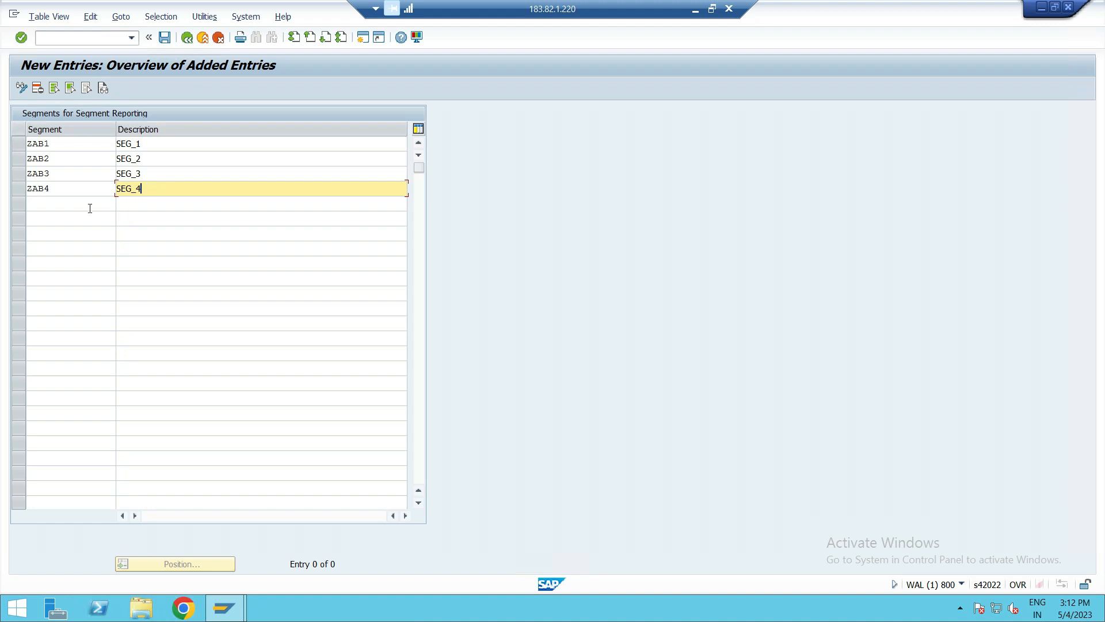
Add segments ZAB5 with description SEG_5 and ZAB6 with description SEG_6
click(90, 204)
text(ZAB5)
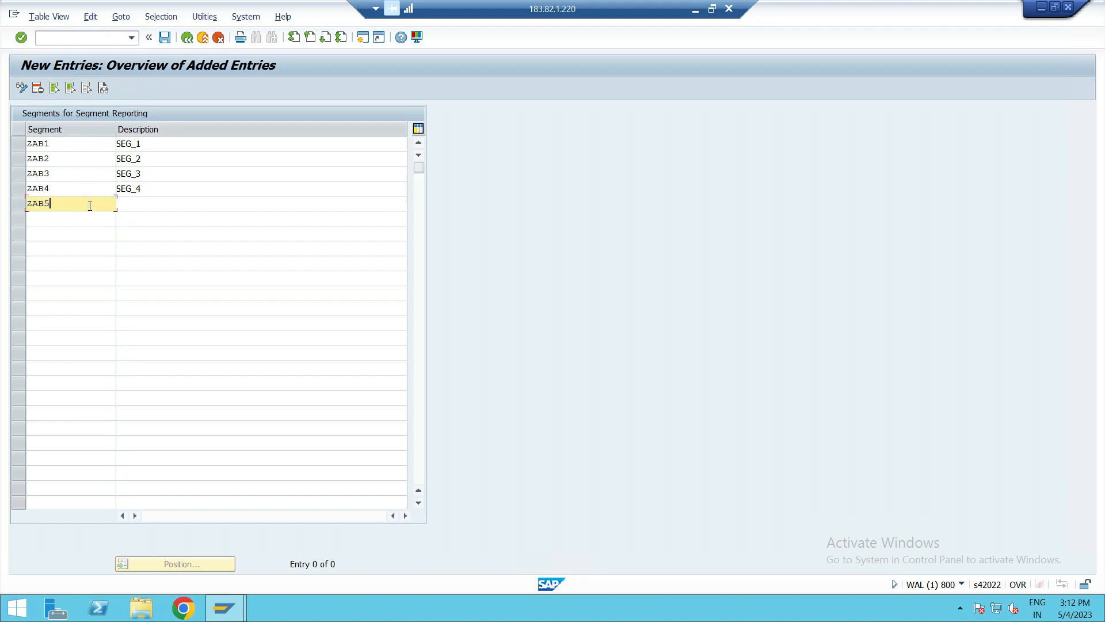
click(134, 206)
text(SE)
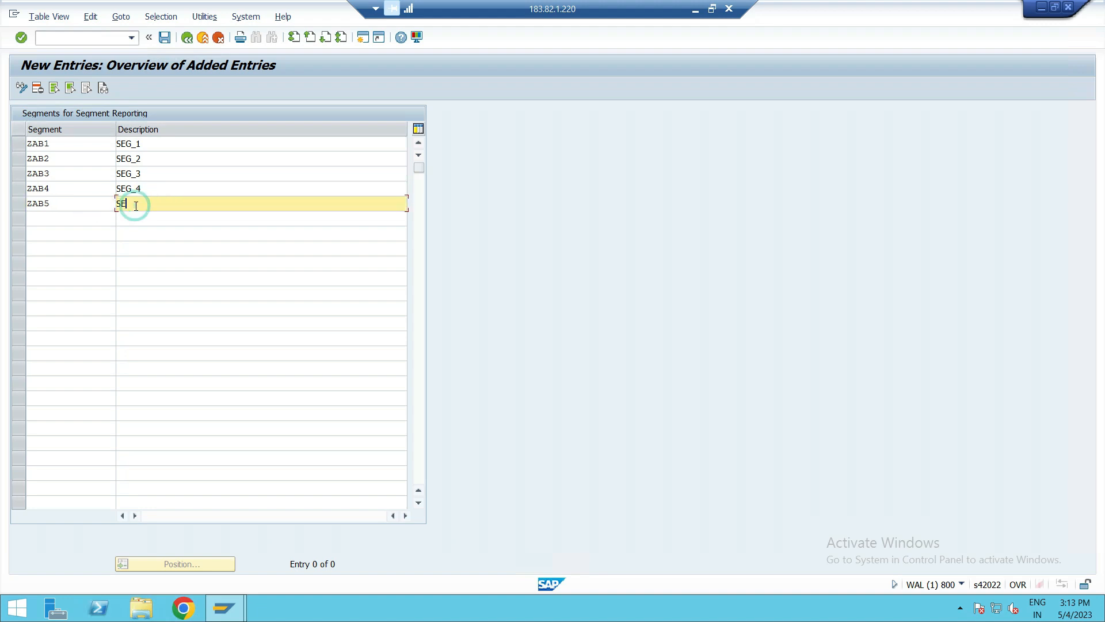
text(G_5)
click(94, 219)
text(ZA)
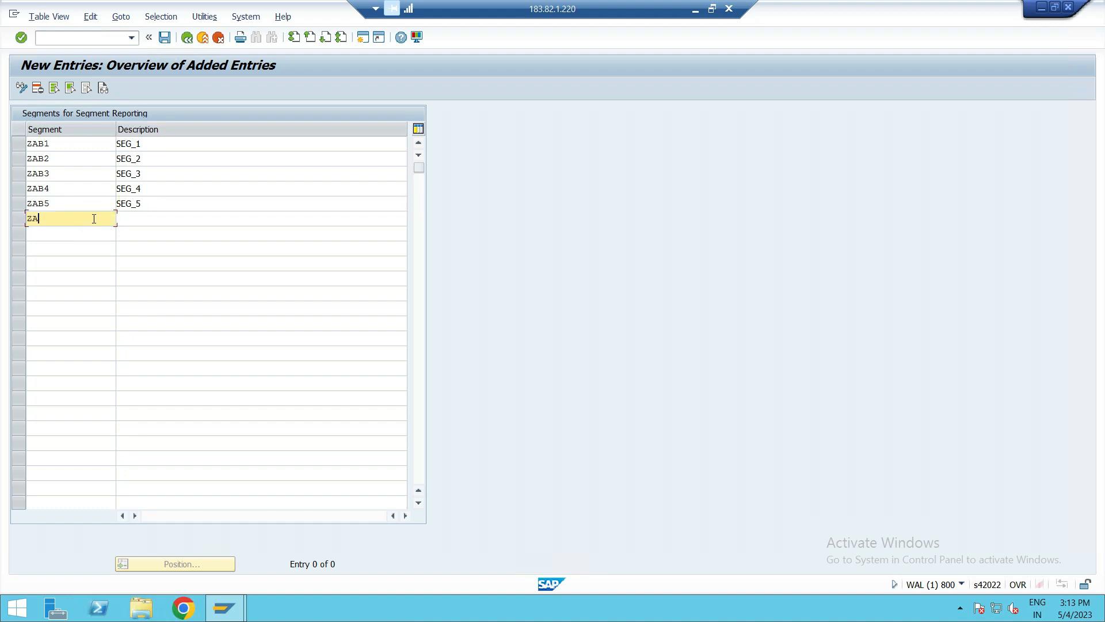
text(B6)
click(138, 221)
text(SEG_)
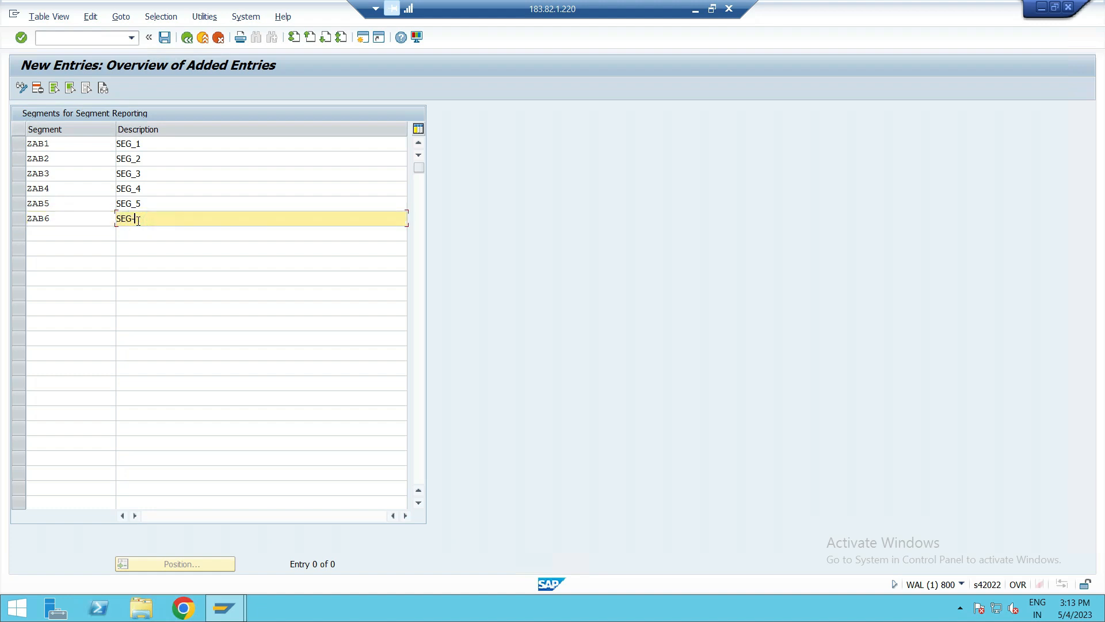
key(BackSpace)
text(_6)
Add segment ZAB7 with description SEG_7 and validate the entries
click(88, 232)
text(ZAB)
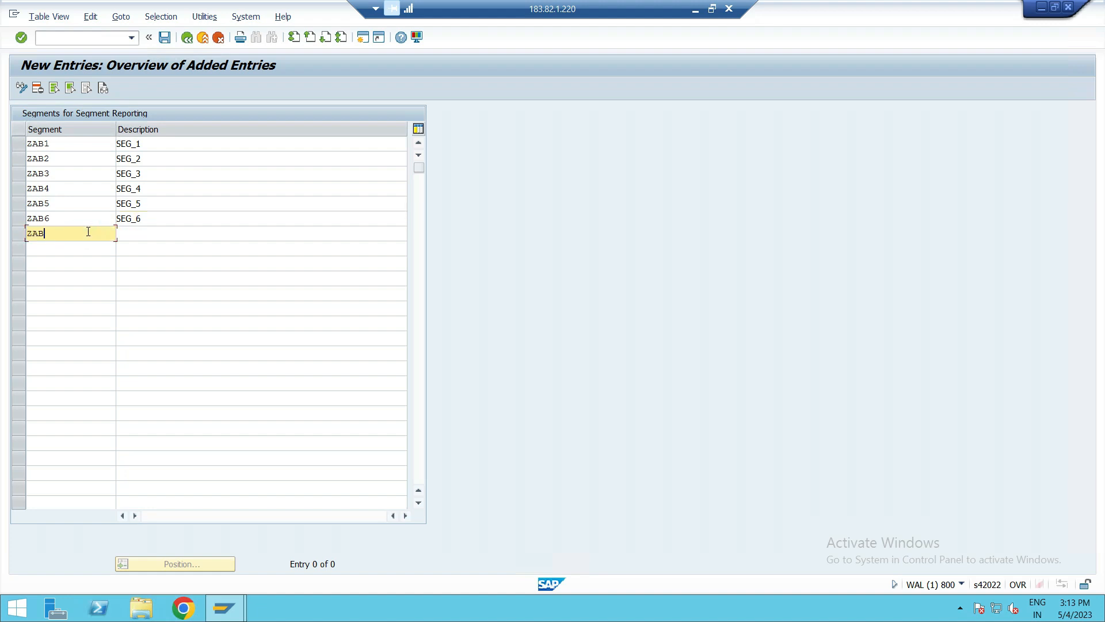
text(7)
click(137, 228)
text(SEG)
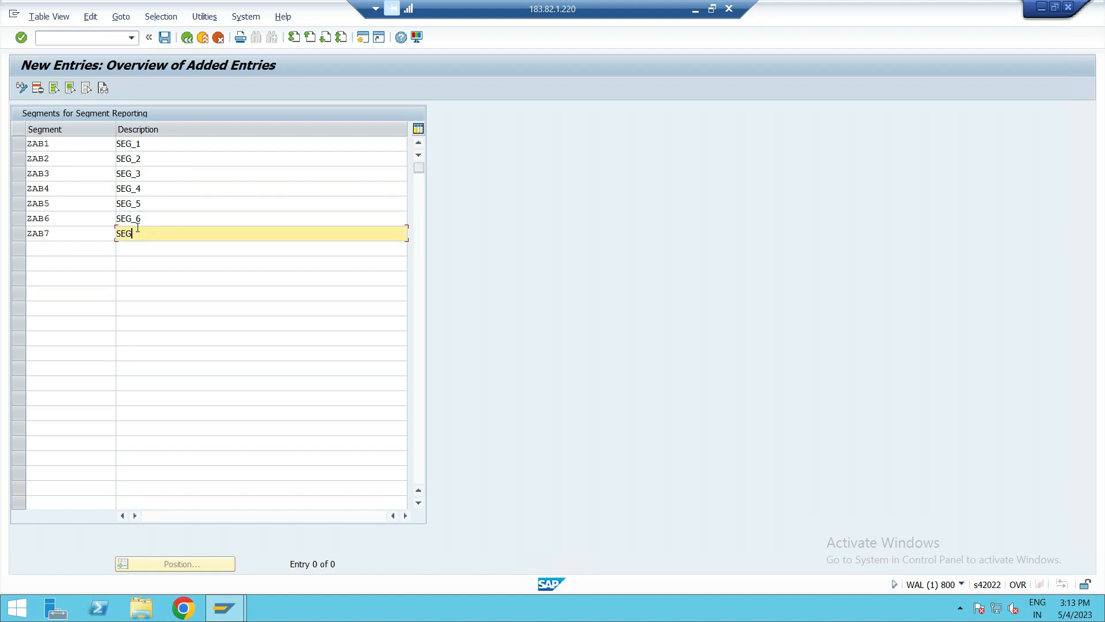
text(_7)
click(172, 308)
key(Return)
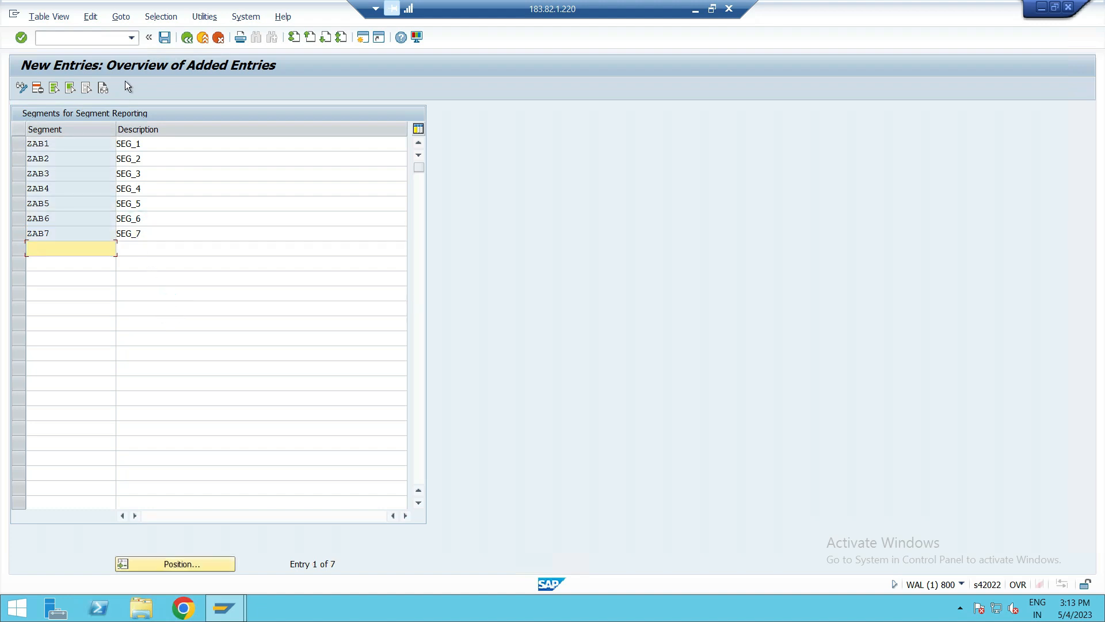
Save the new segments under the proposed customizing request, check them in the segment overview, and return to the IMG
click(164, 38)
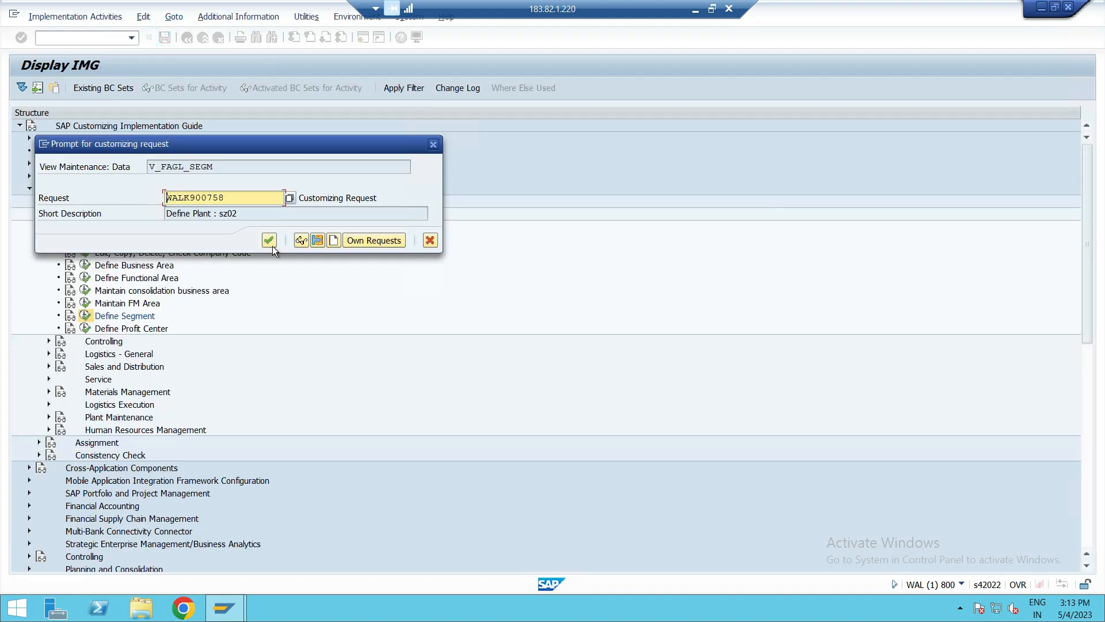
click(271, 243)
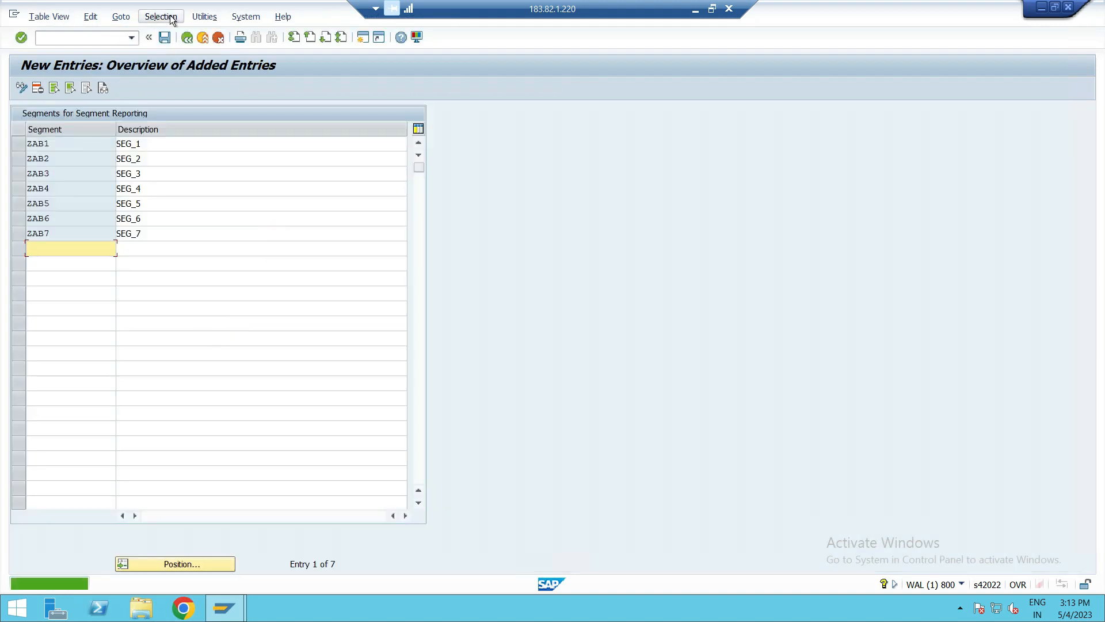
click(191, 42)
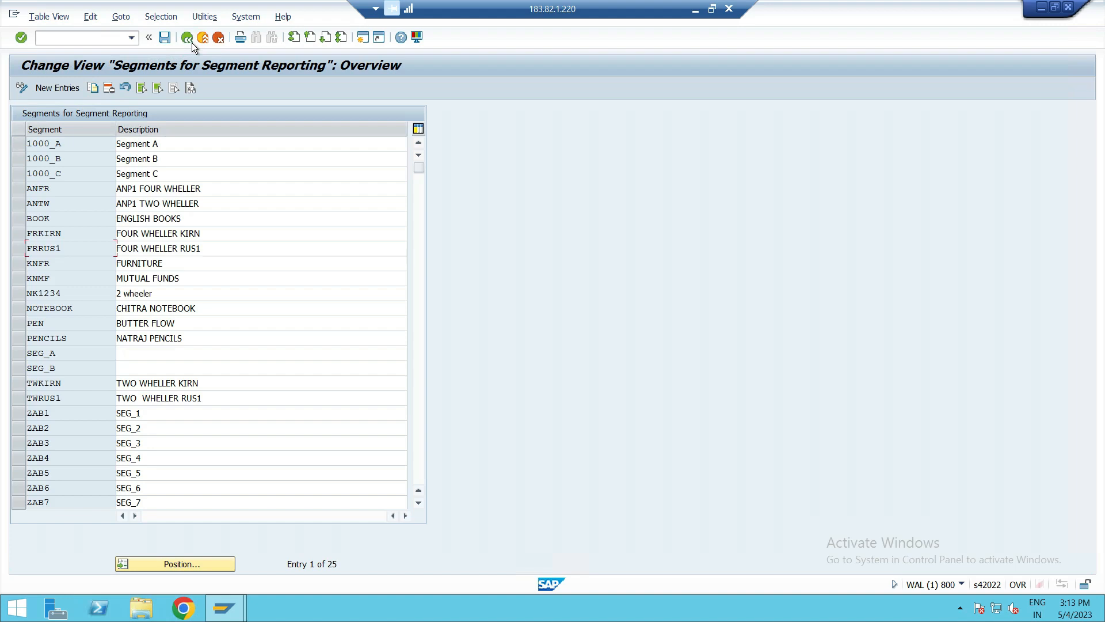
scroll(174, 291, down, 7)
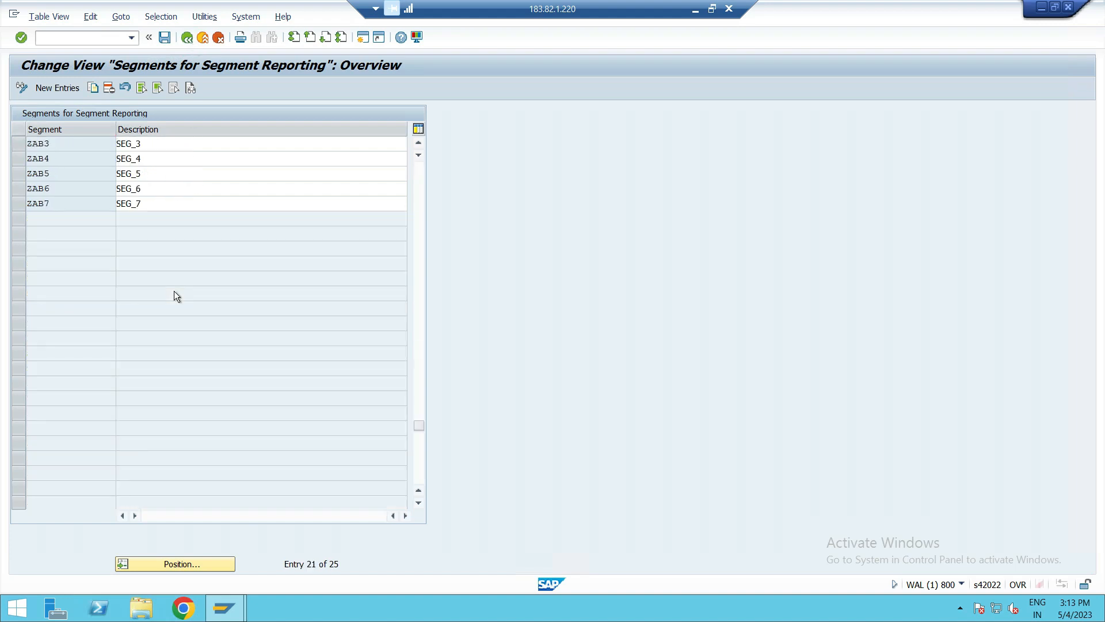
scroll(174, 291, up, 3)
click(187, 38)
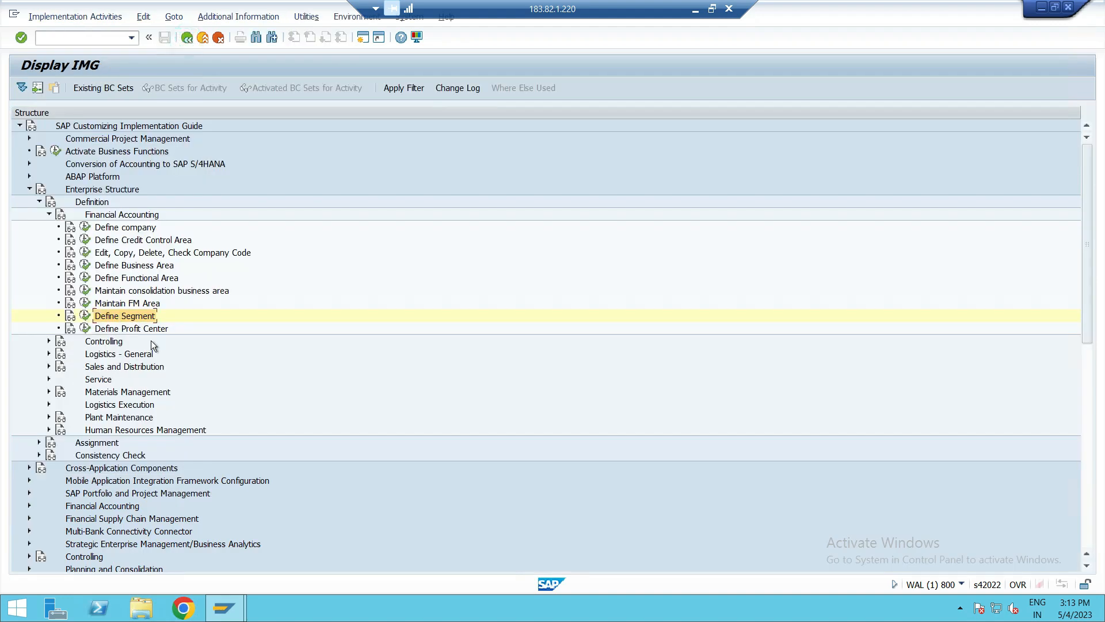
Look through the Enterprise Structure's Financial Accounting assignments for the Assign Profit Center to Company Code activity
click(50, 214)
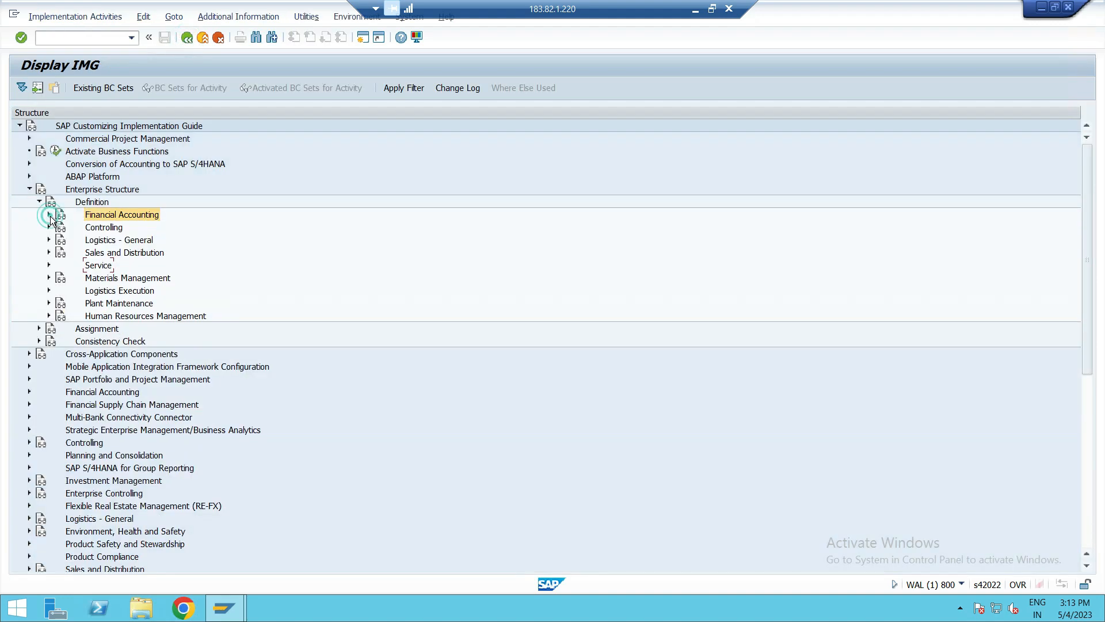
click(40, 201)
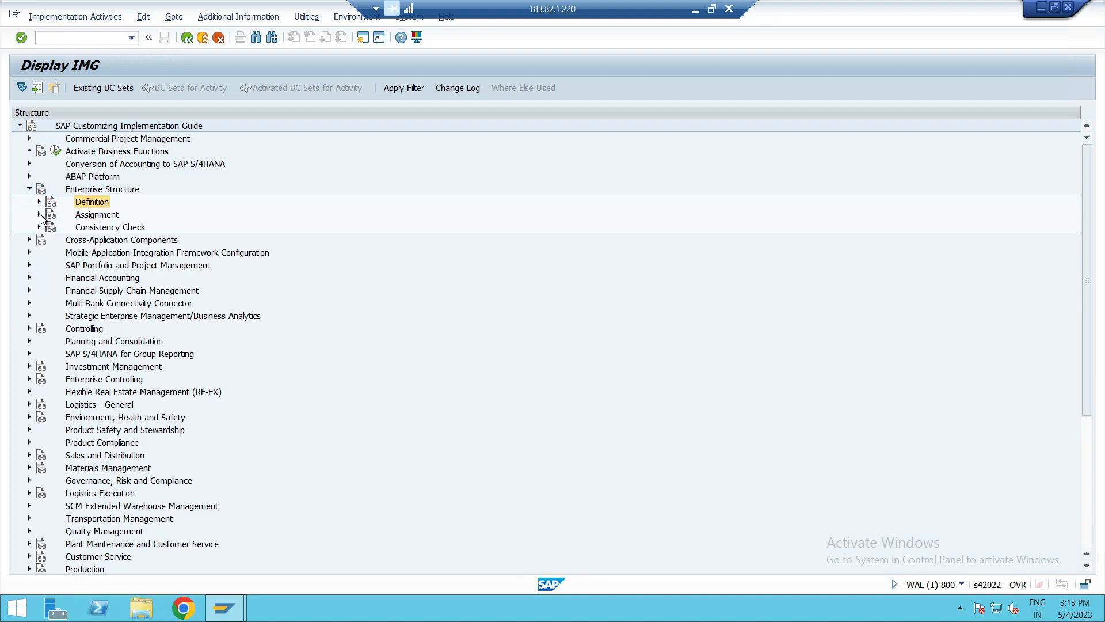
click(39, 214)
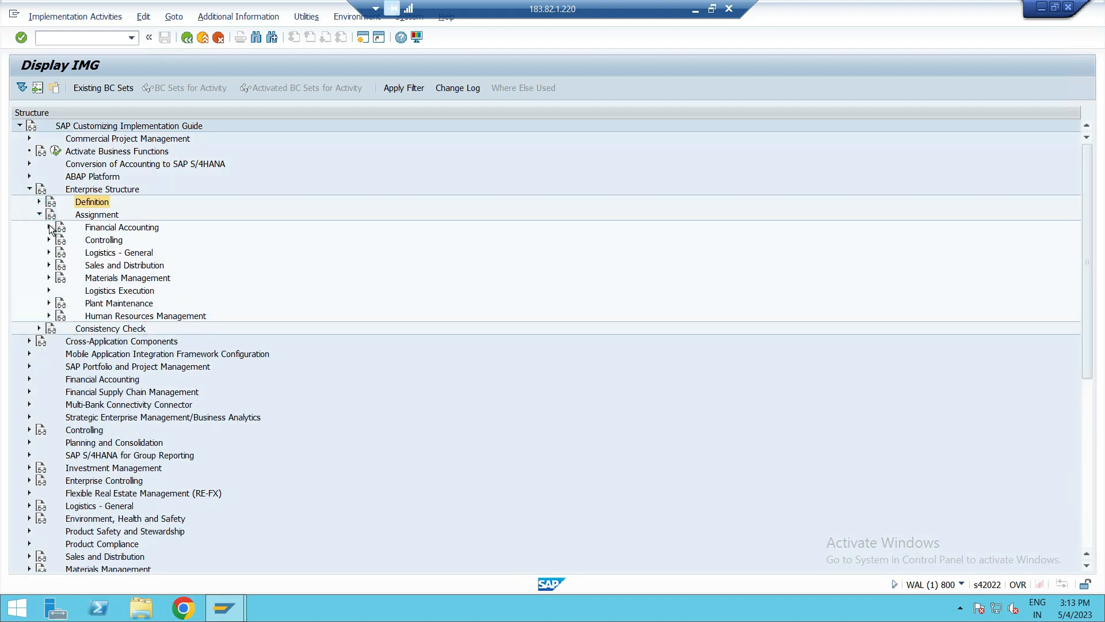
click(50, 226)
click(187, 290)
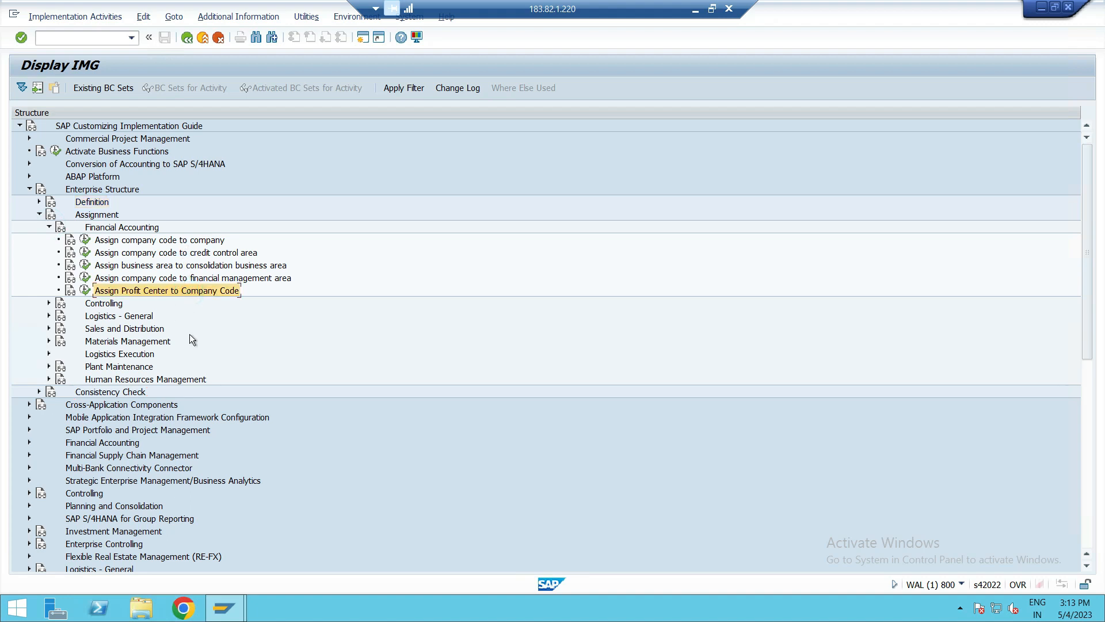
click(50, 226)
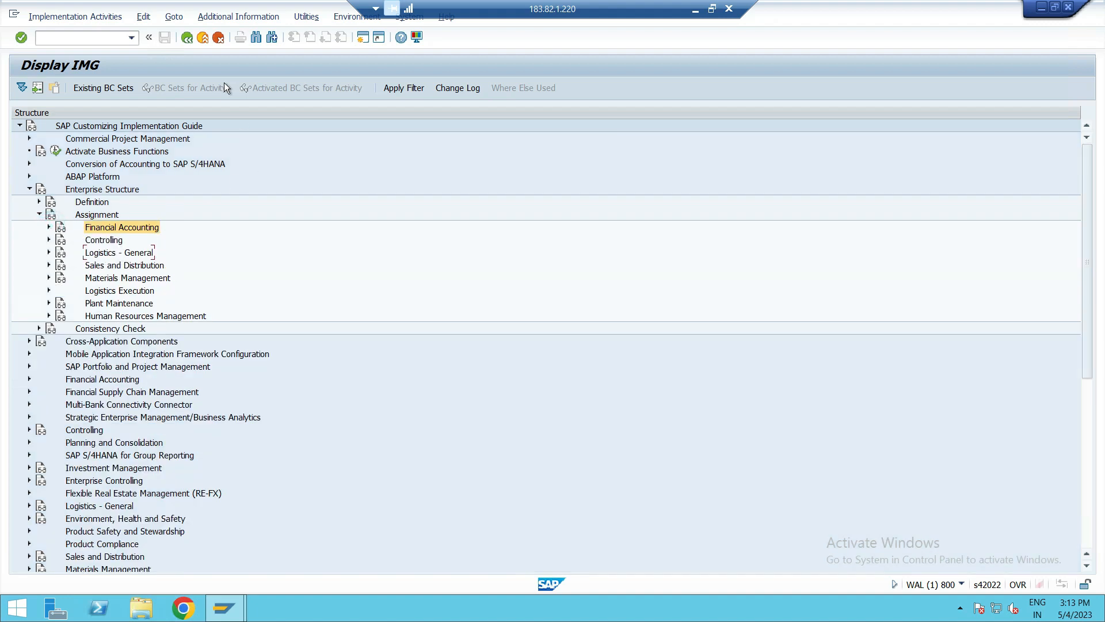
Exit the IMG and return to the SAP Easy Access screen
click(187, 38)
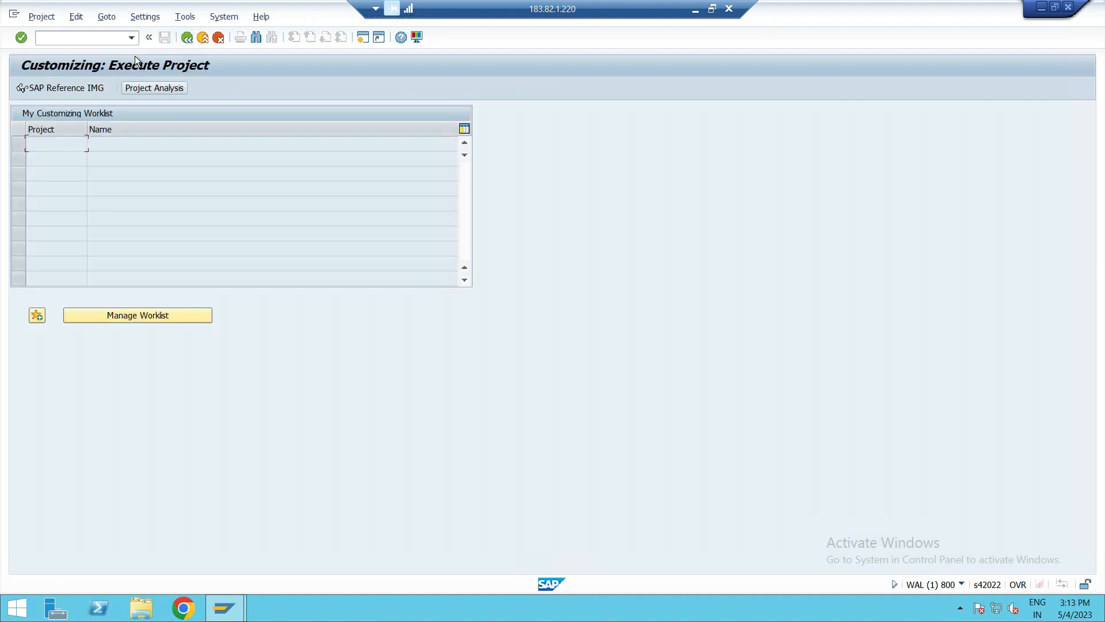
click(117, 38)
text(/N)
key(Return)
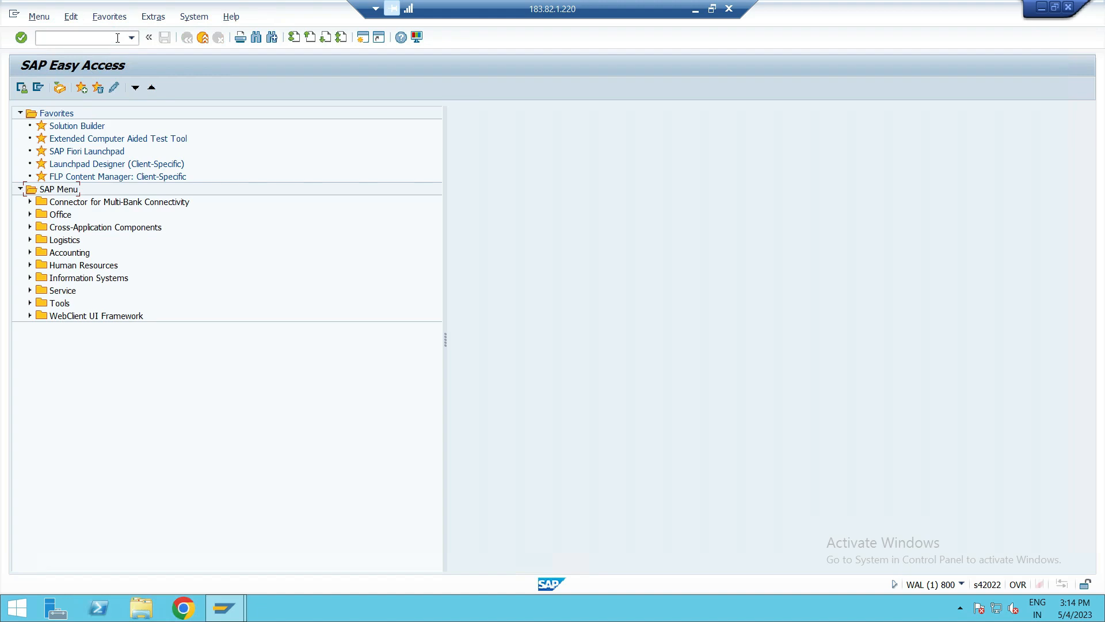